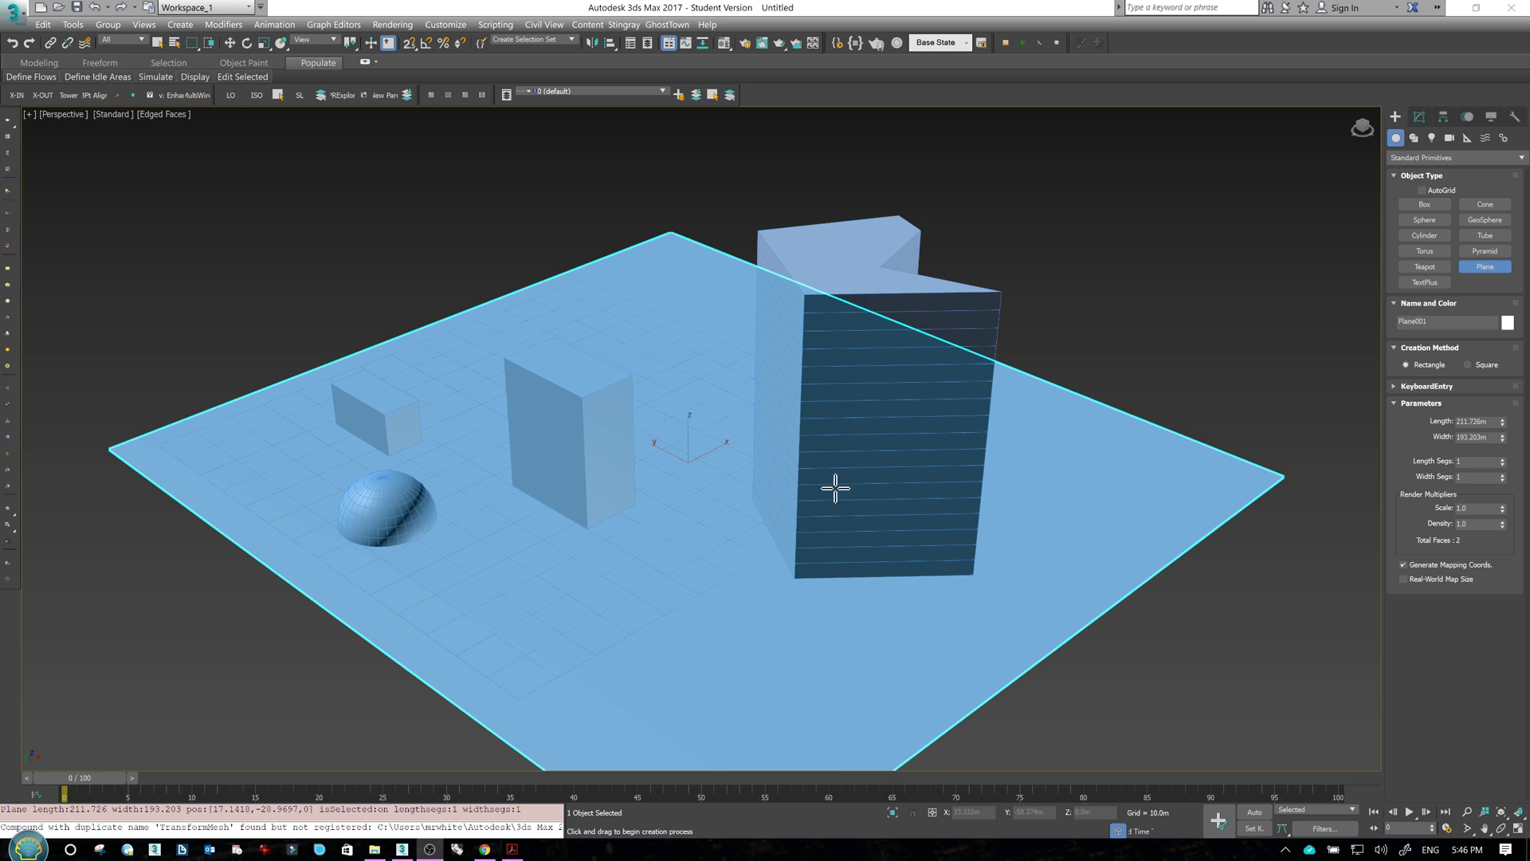
- Rebuild the tower's extrusion to about 76 m tall with 12 segments
middle_click_drag(829, 510, 790, 467)
scroll(937, 437, "down", 4)
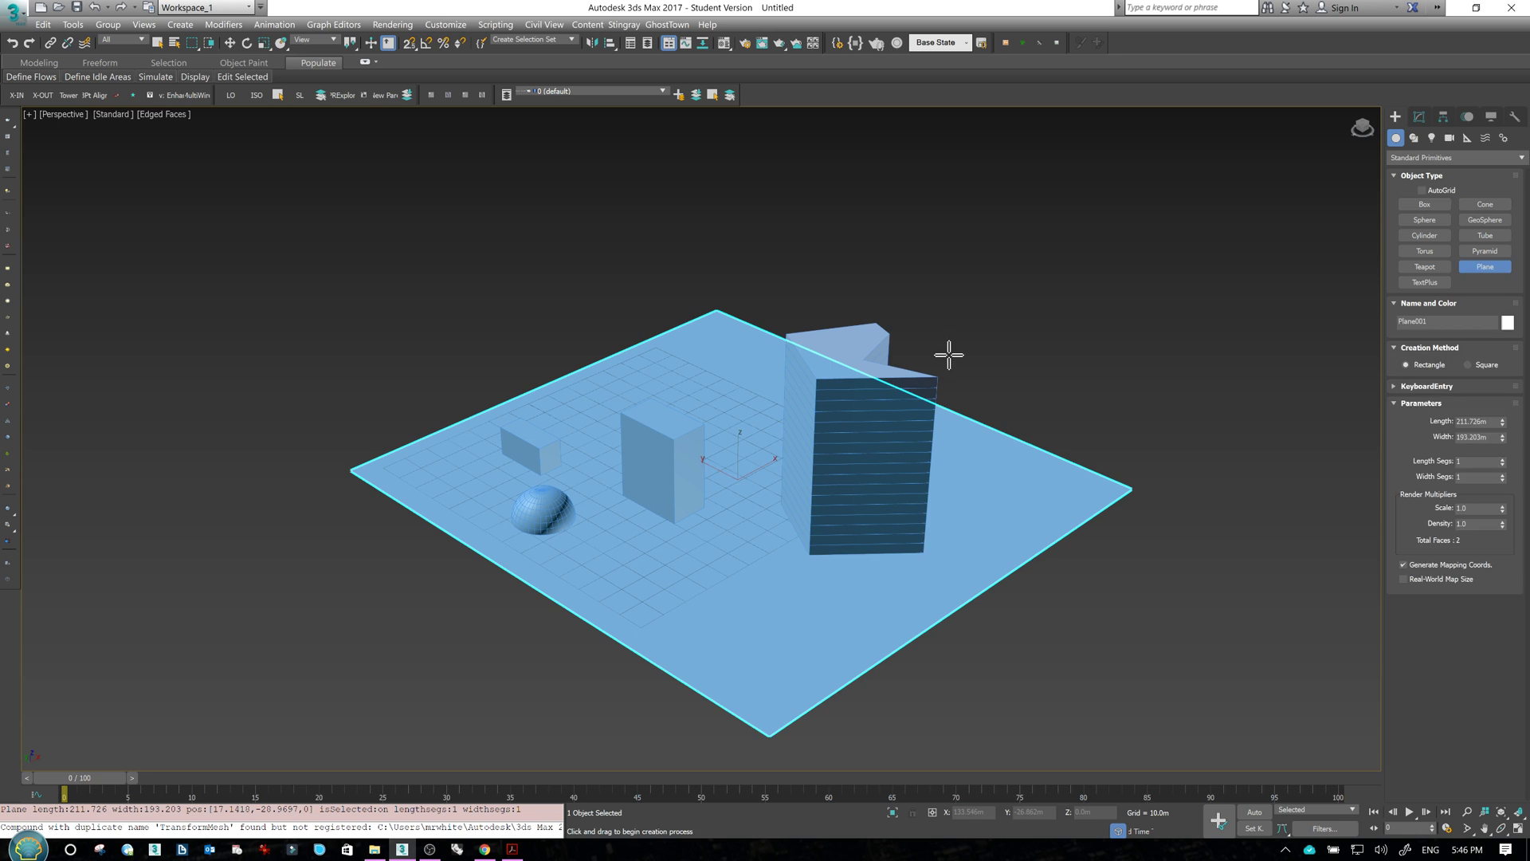
right_click(944, 359)
left_click(937, 384)
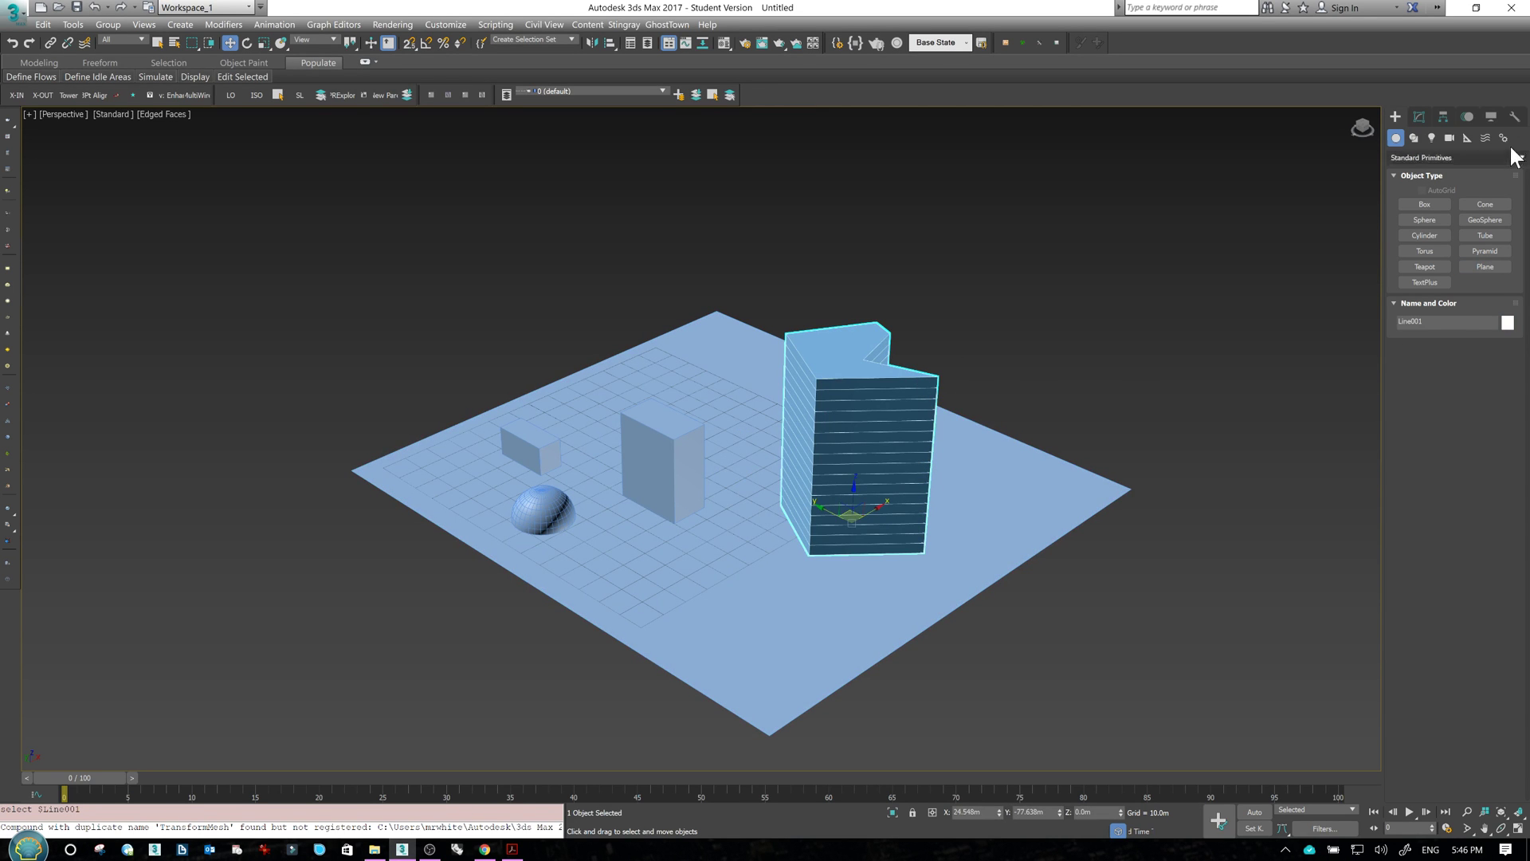
left_click(1419, 115)
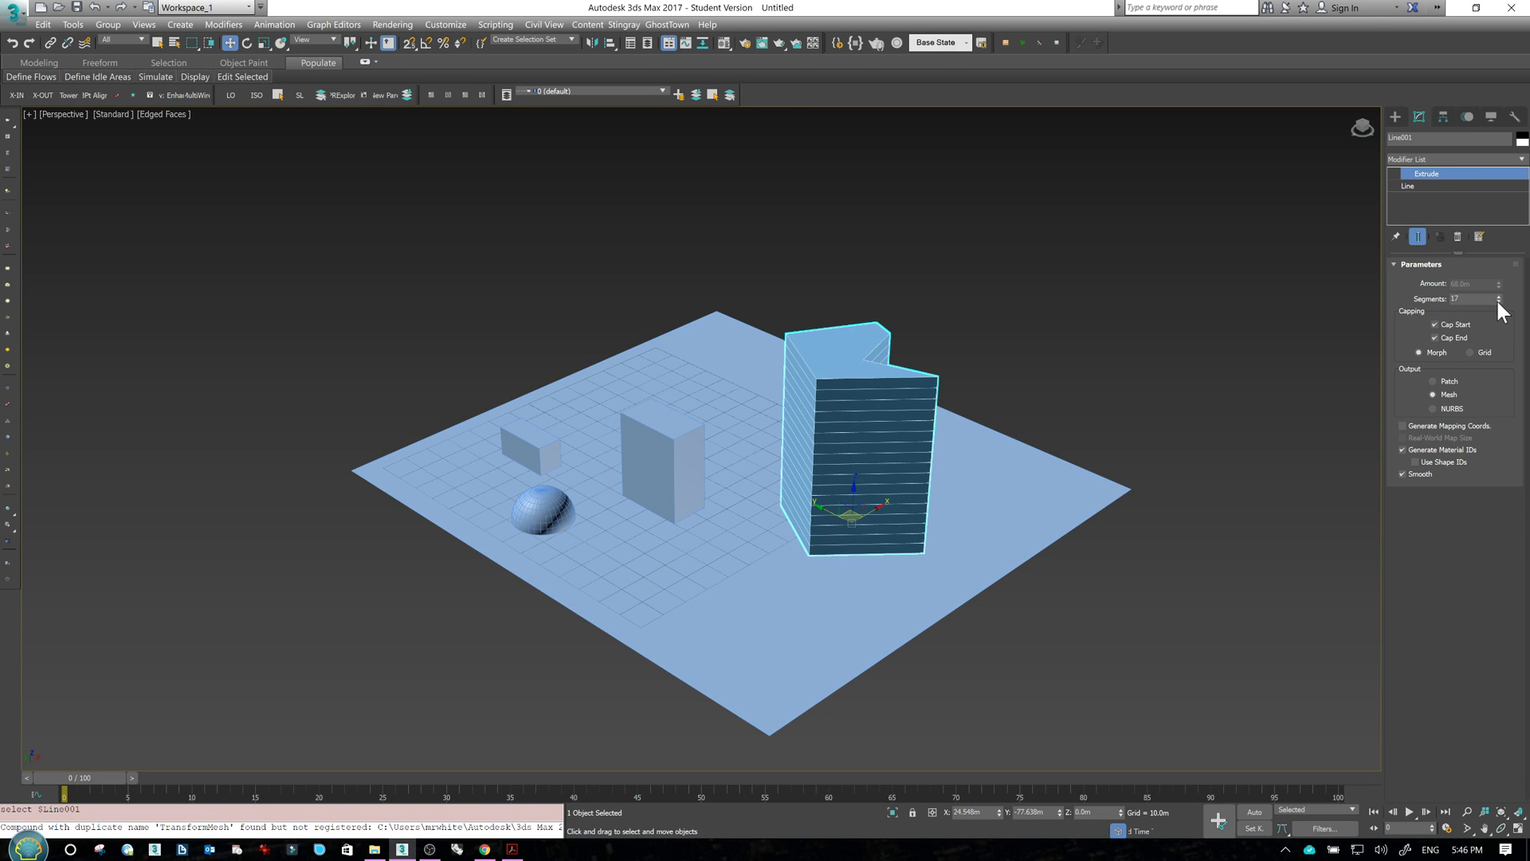
mouse_move(1498, 299)
left_mouse_down()
mouse_move(1500, 311)
mouse_move(1506, 291)
left_mouse_up()
- Nudge the middle box and the sphere slightly into new positions
left_click(656, 485)
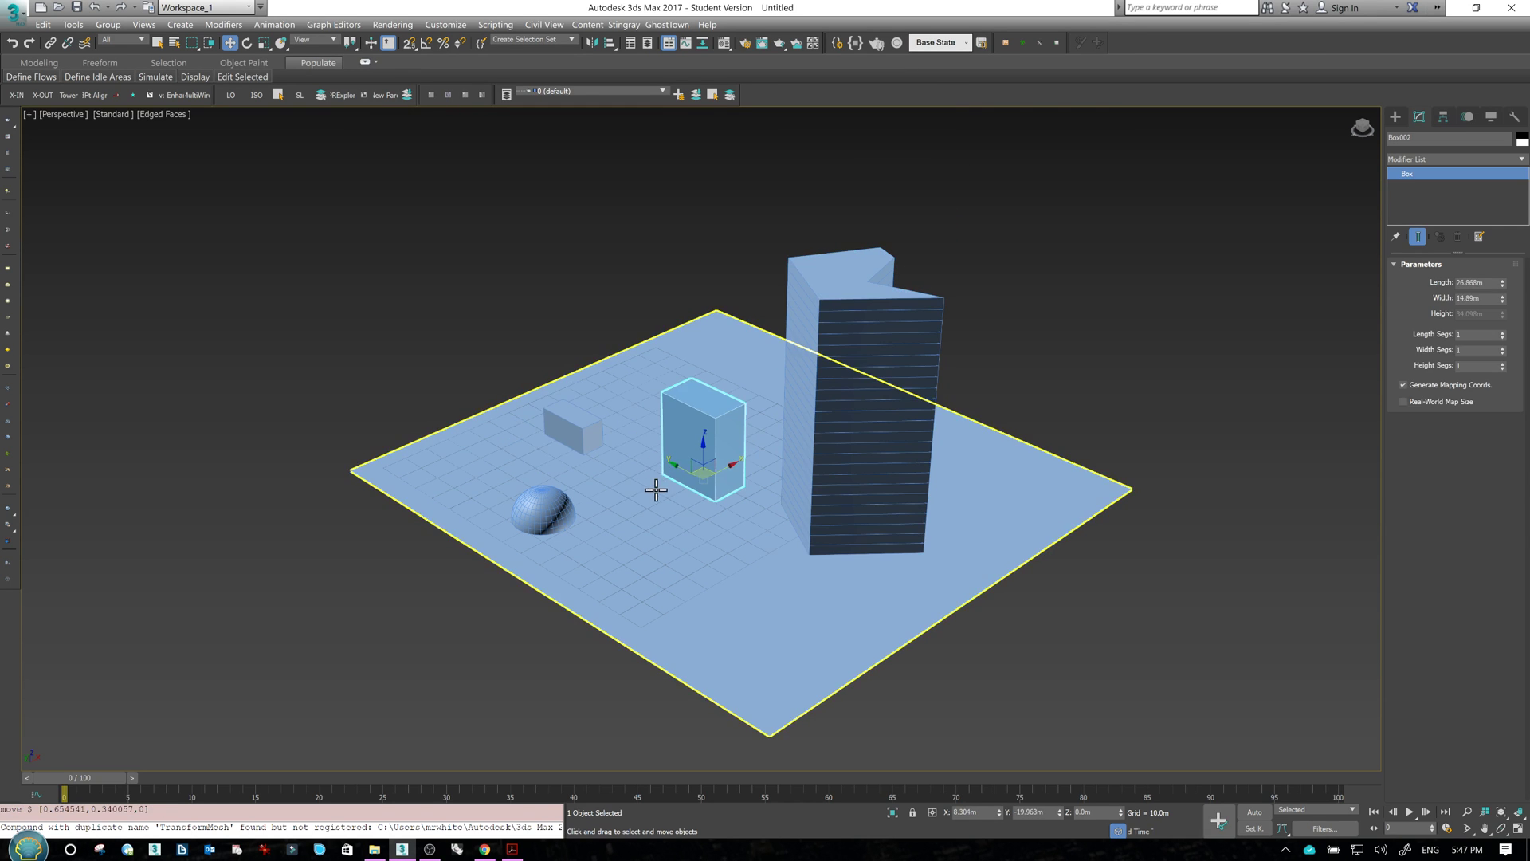
left_click_drag(707, 465, 636, 529)
left_click_drag(552, 502, 554, 503)
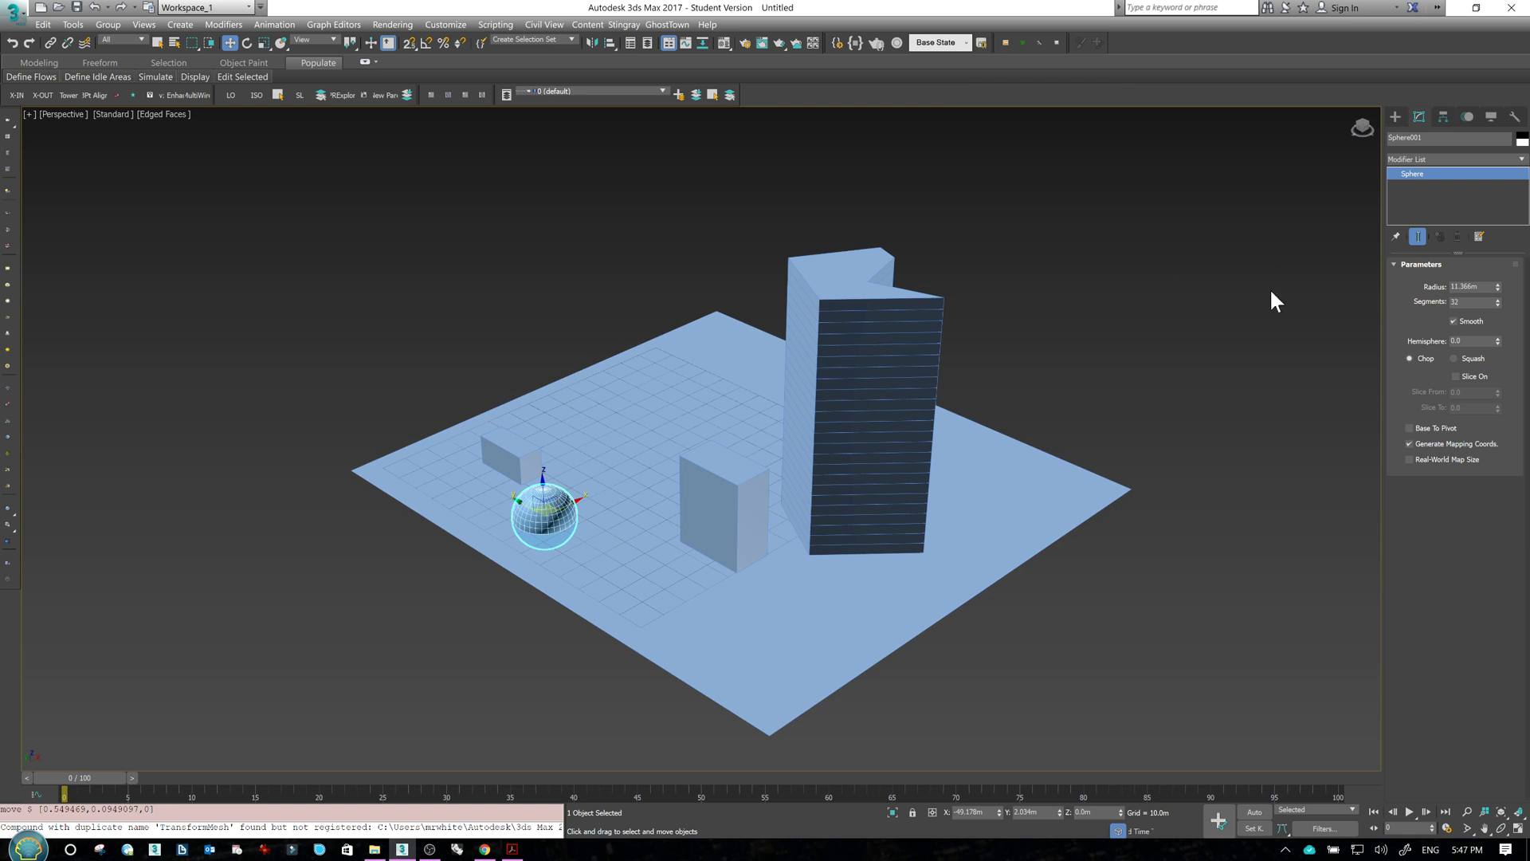
- Place a Daylight001 sun system in the scene and accept the mr Physical Sky environment map
left_click(1035, 362)
middle_click_drag(830, 358, 701, 403)
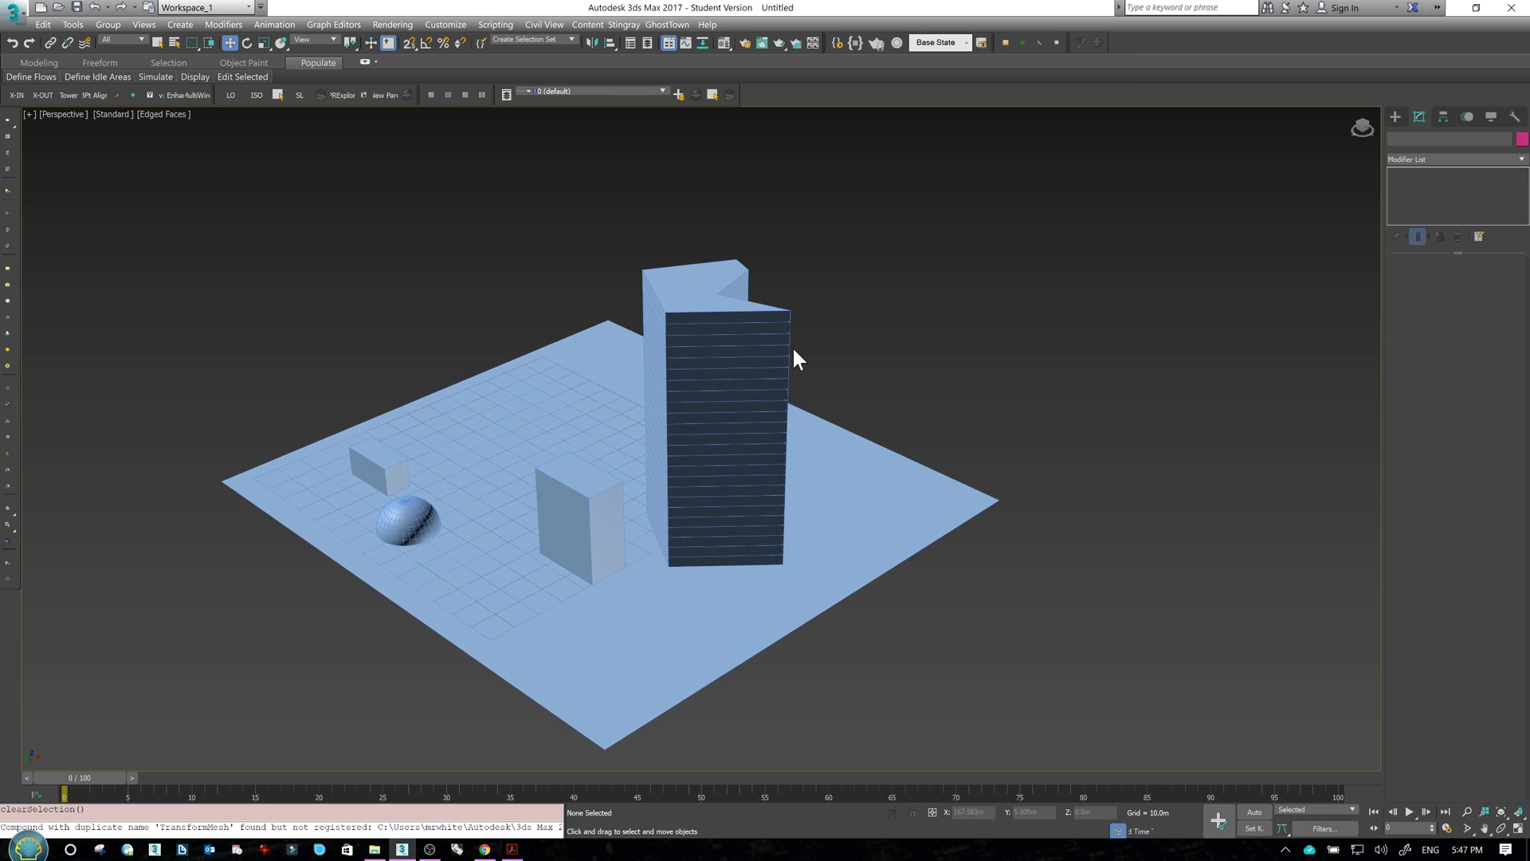
middle_click_drag(793, 355, 886, 369)
left_click(1395, 117)
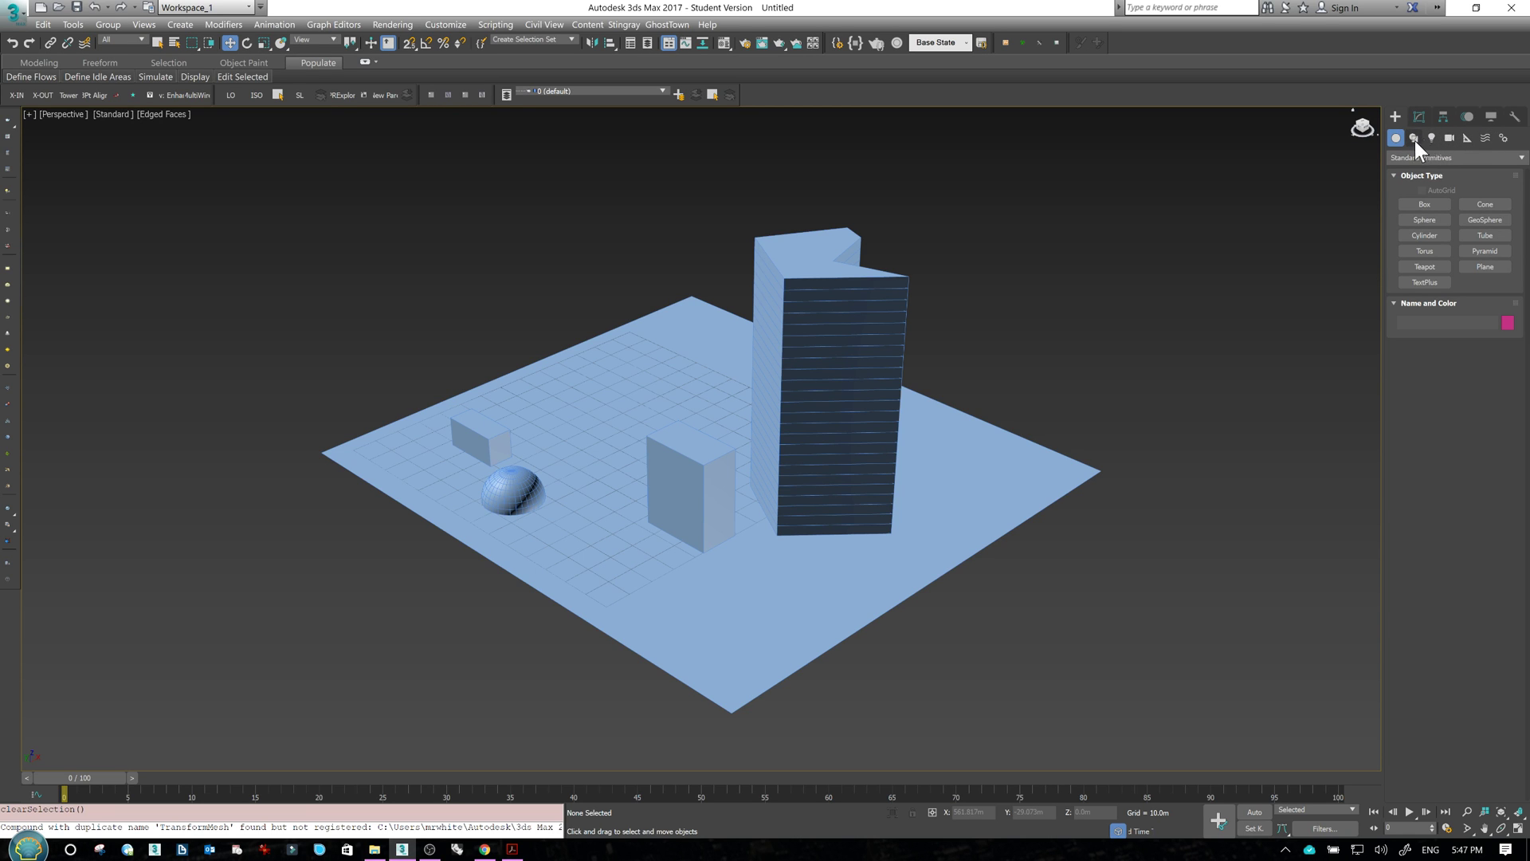
left_click(1503, 138)
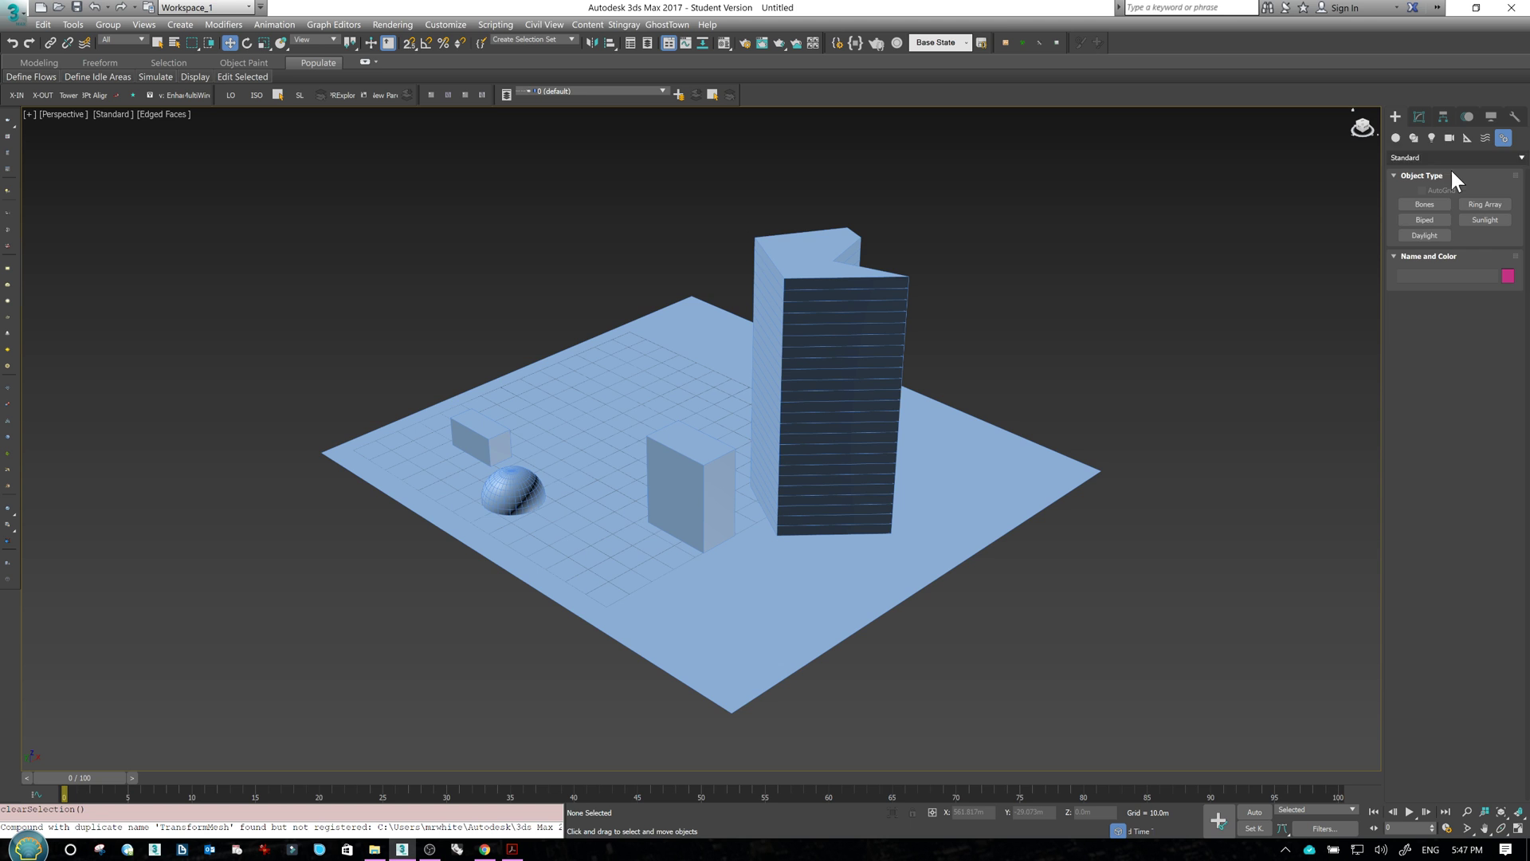
left_click(1424, 235)
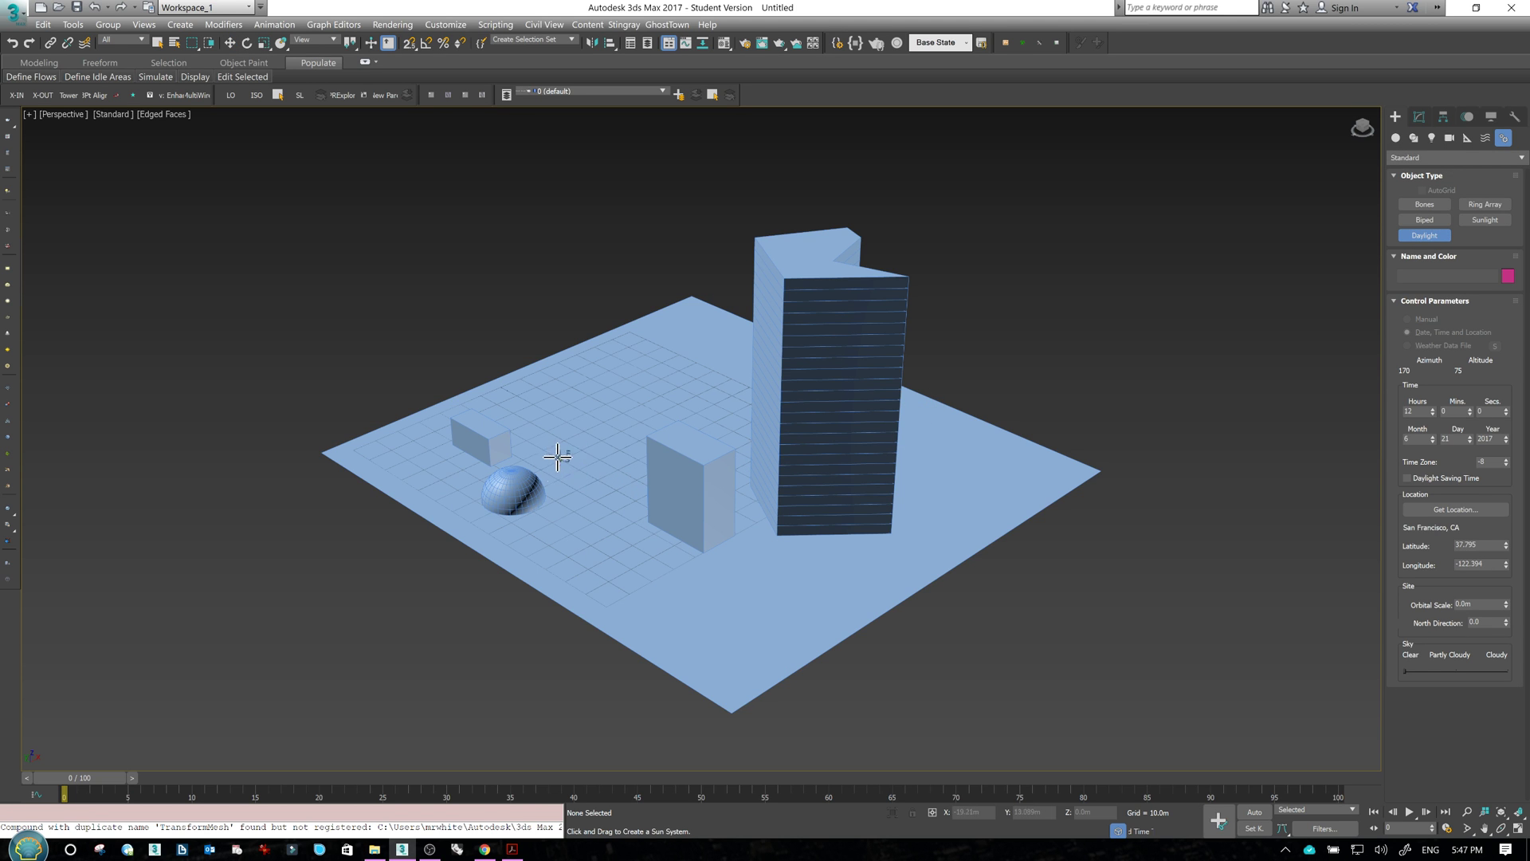
left_click(564, 515)
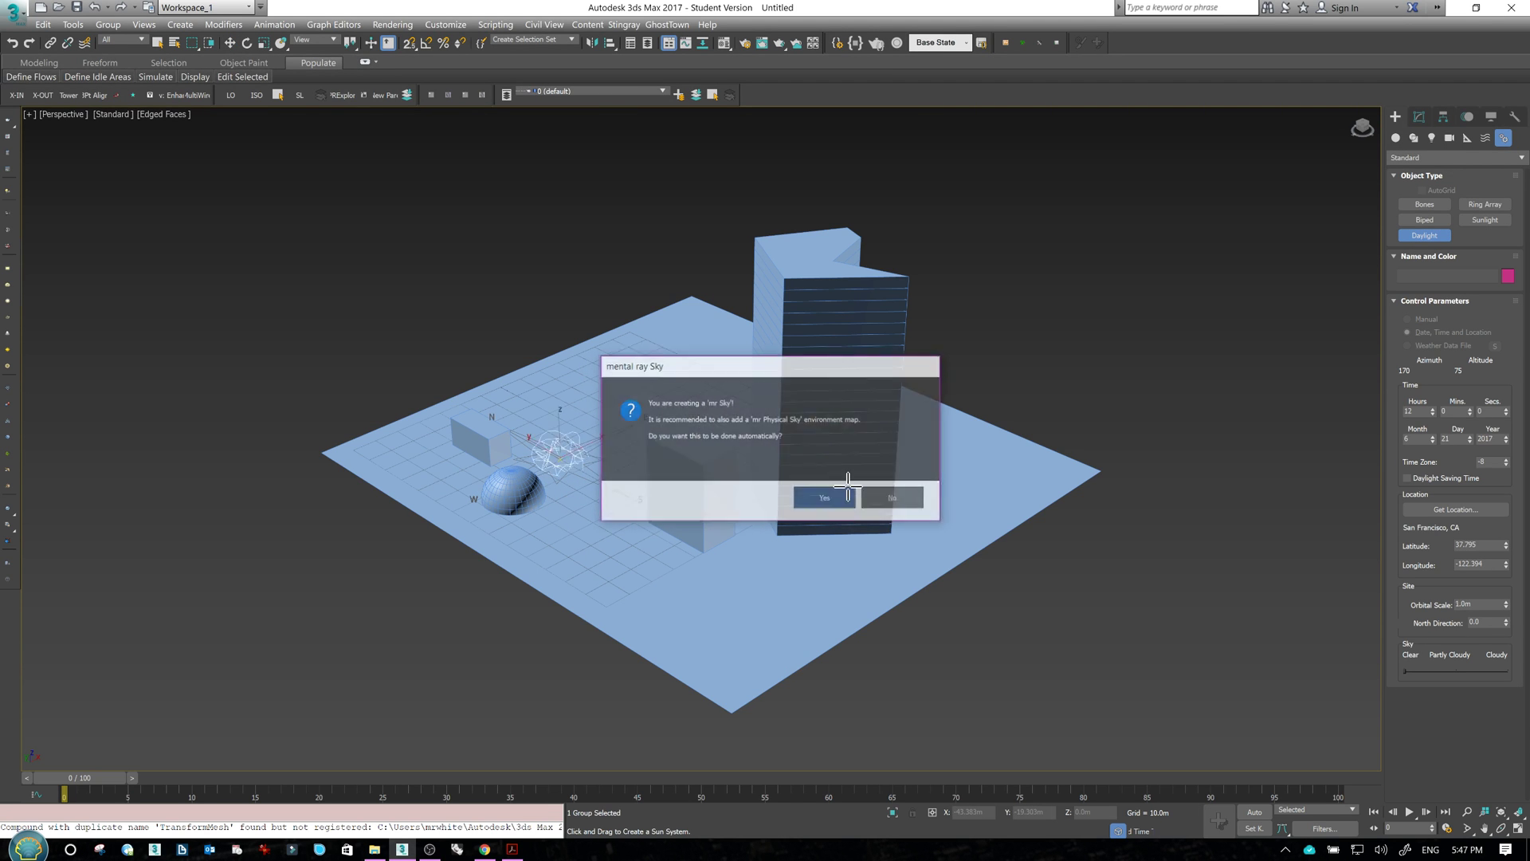
left_click(826, 498)
- Set Daylight001's location to Melbourne, Australia (latitude -37.817, longitude 144.967, time zone 10)
left_click(1138, 184)
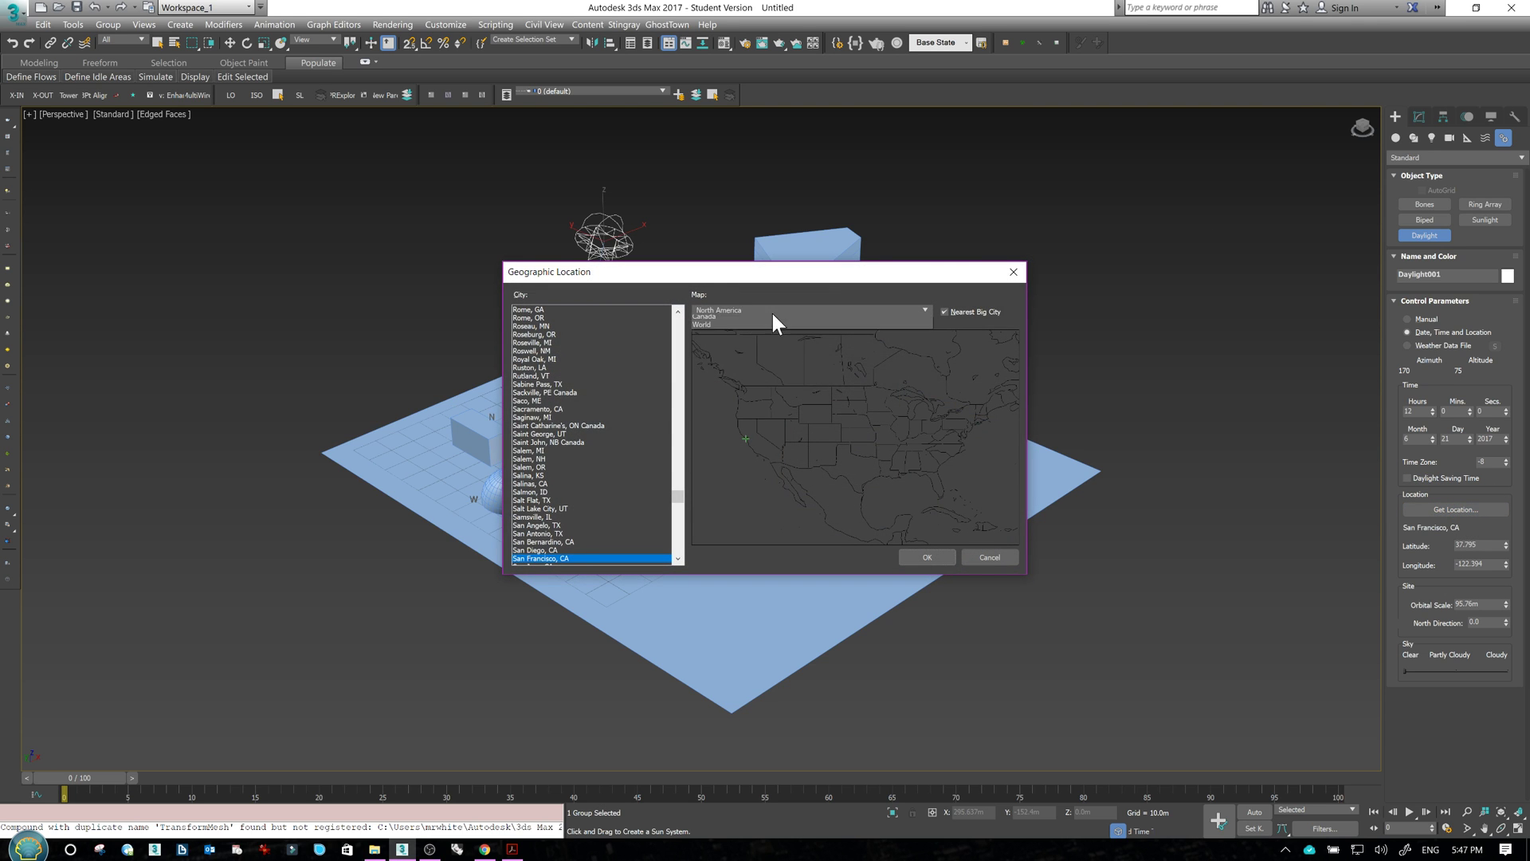
left_click(772, 311)
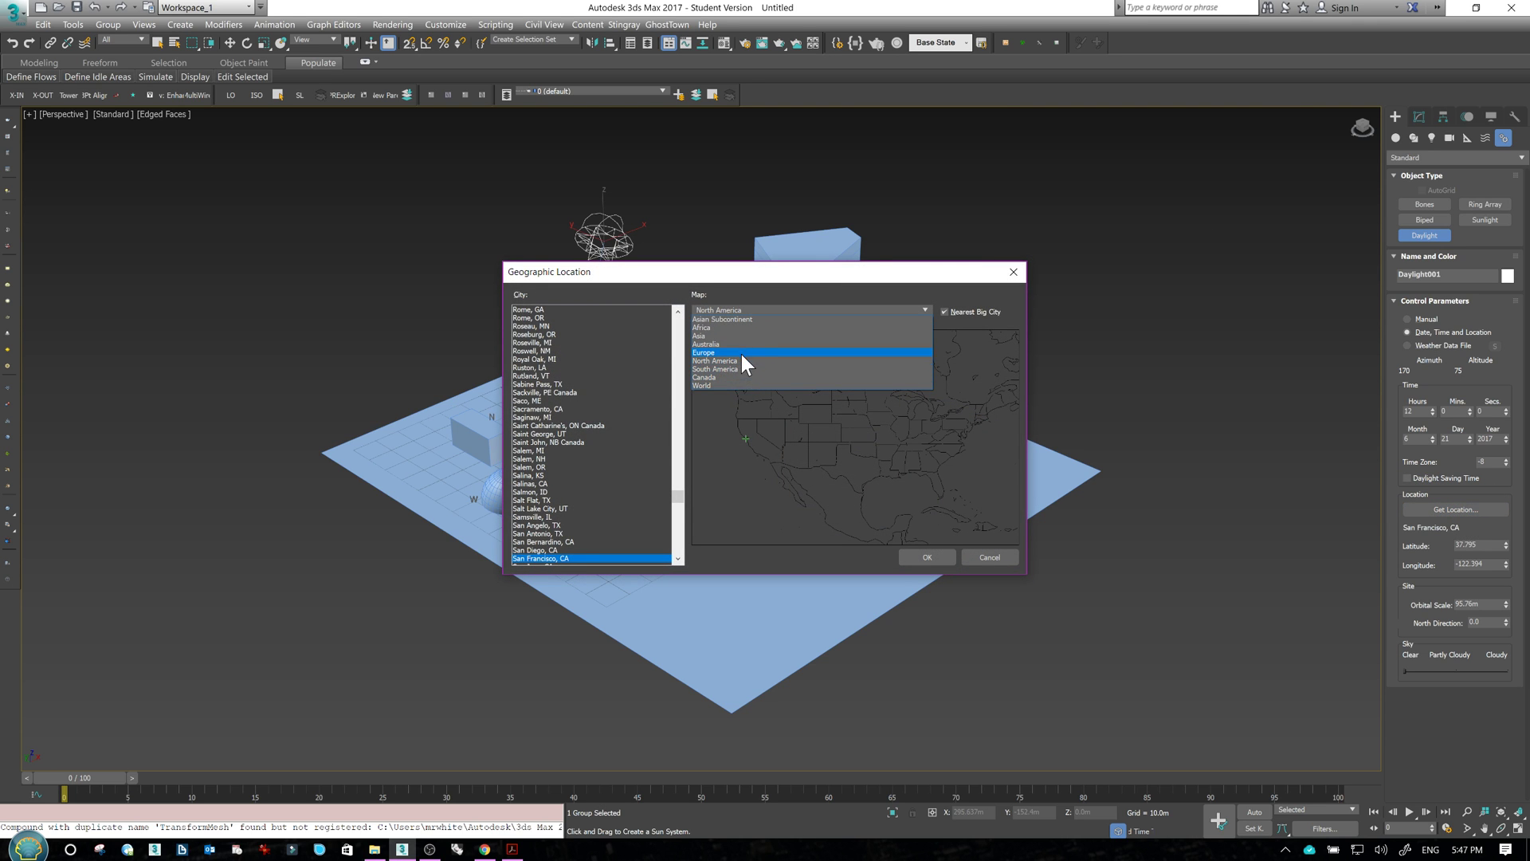
left_click(742, 344)
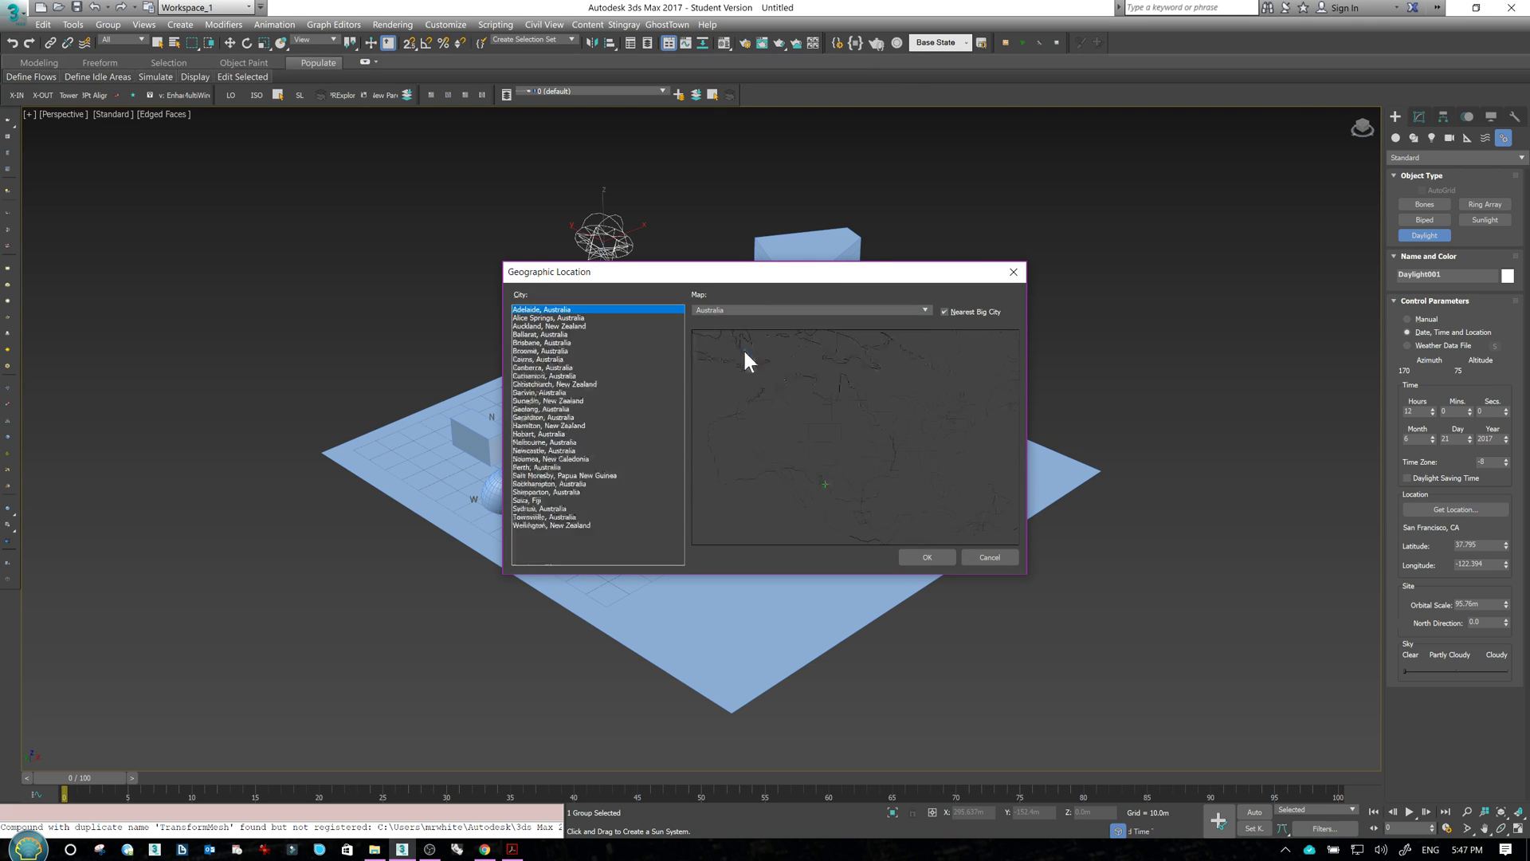
left_click(929, 557)
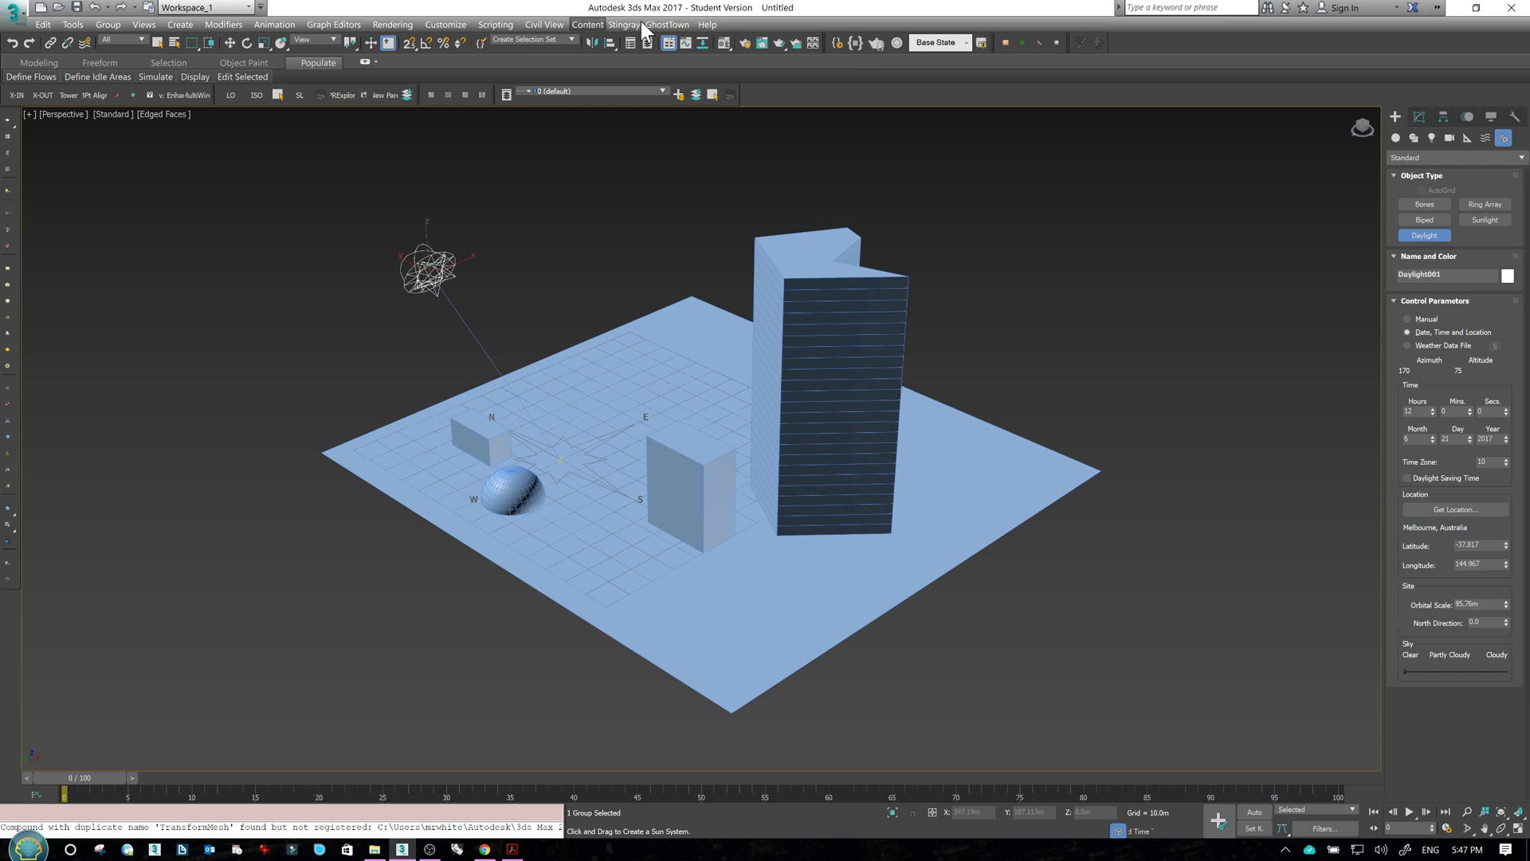
- Switch the production renderer from OctaneRender to NVIDIA mental ray, then close the render windows
left_click(744, 43)
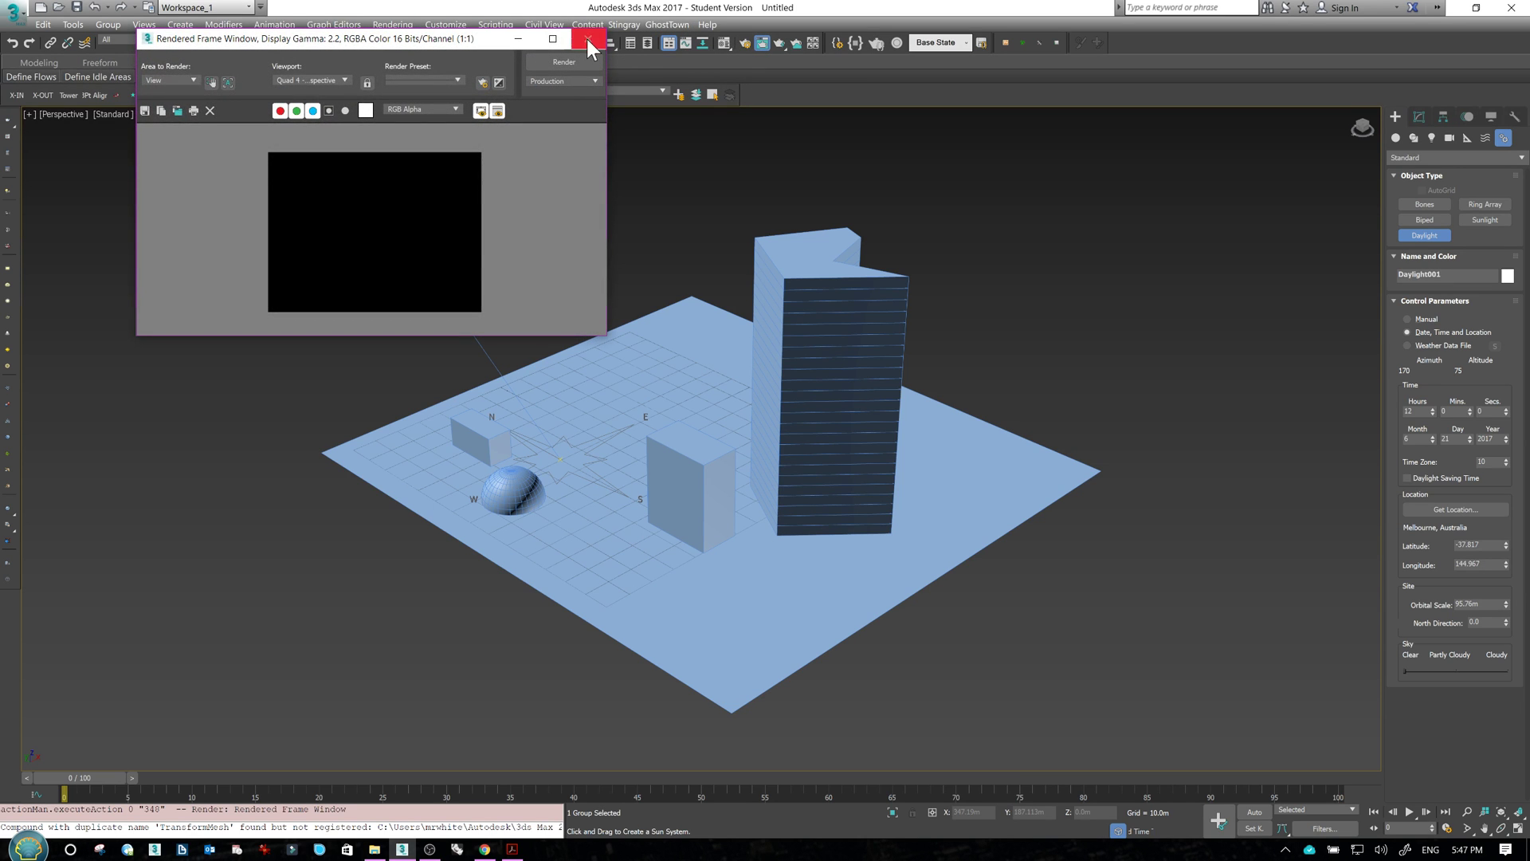
left_click(741, 43)
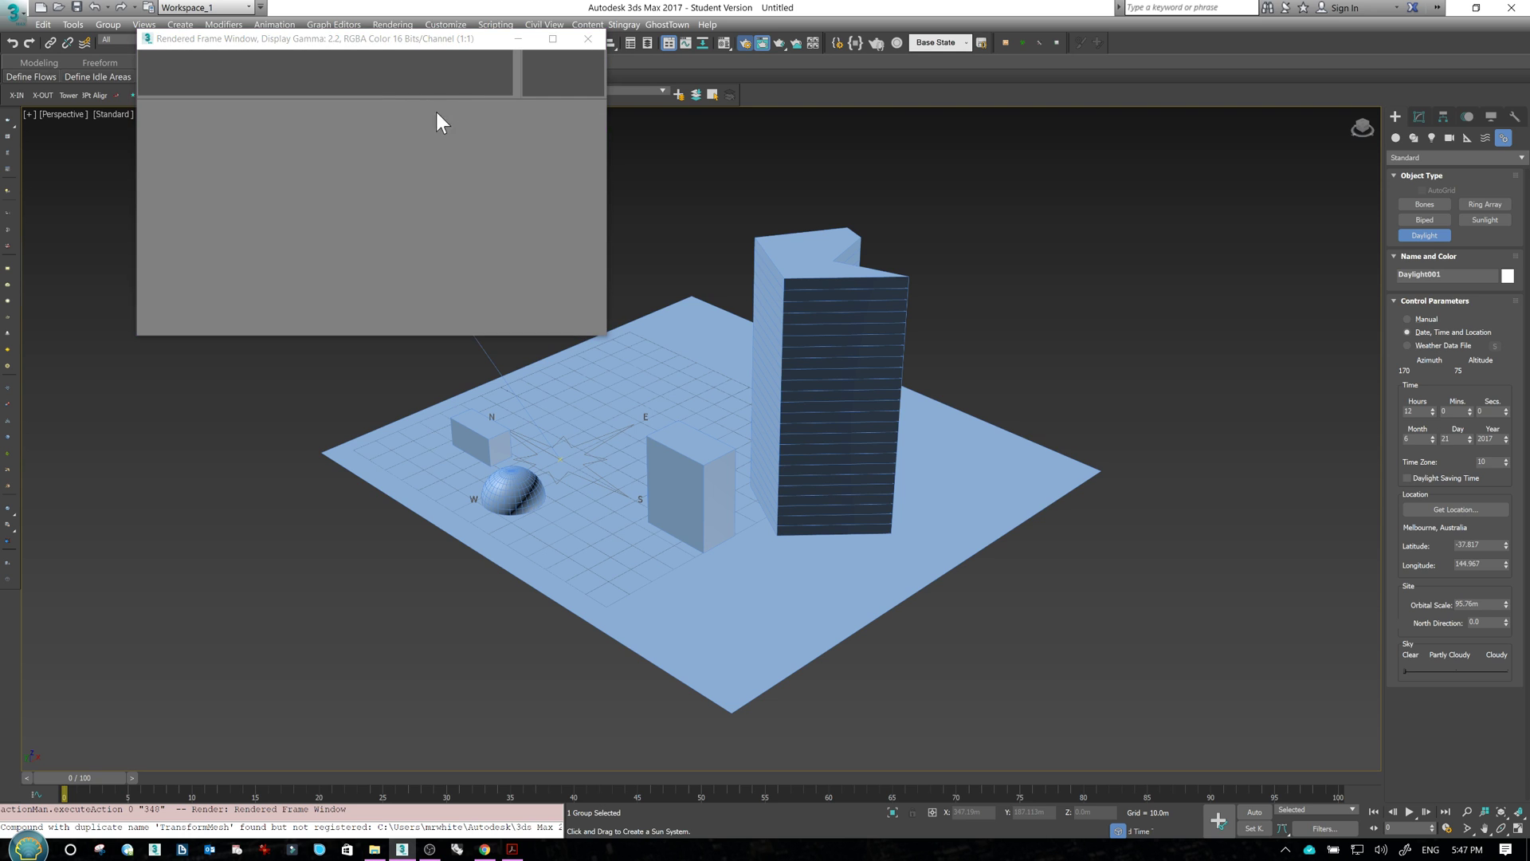
key("F10")
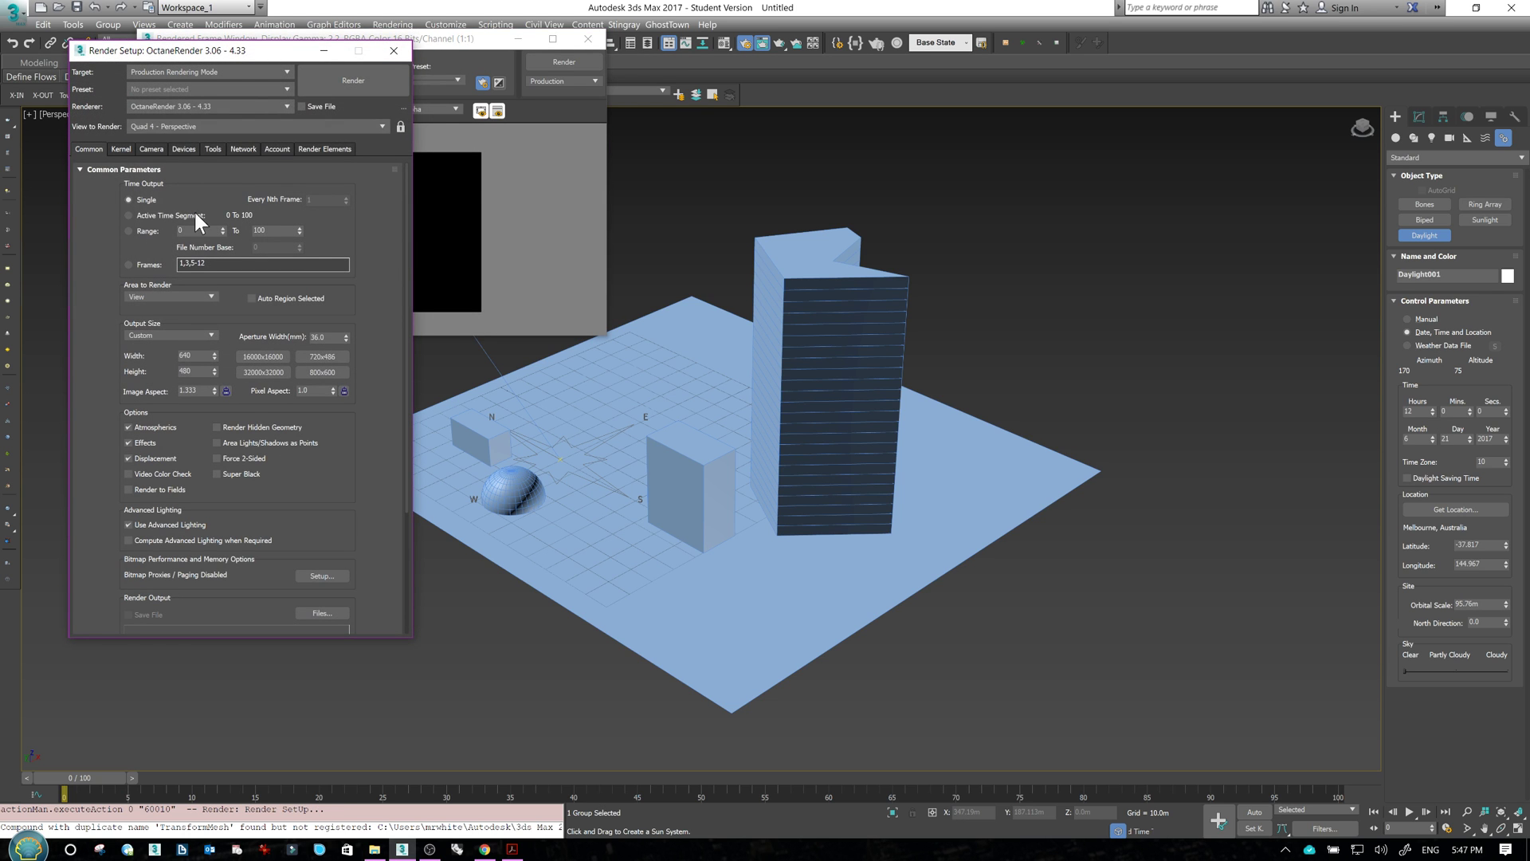
left_click(233, 108)
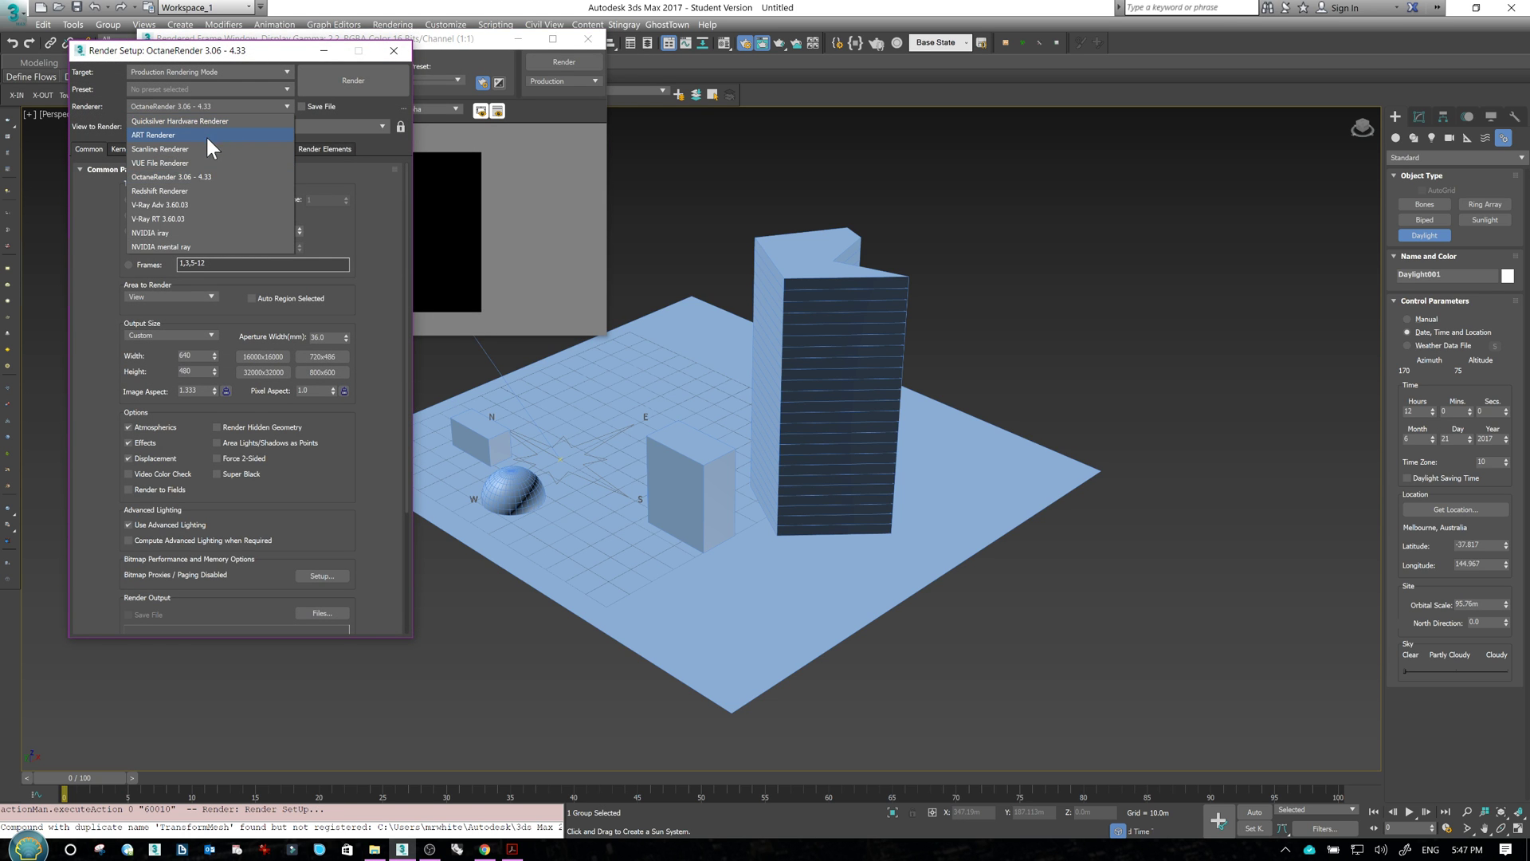
left_click(174, 238)
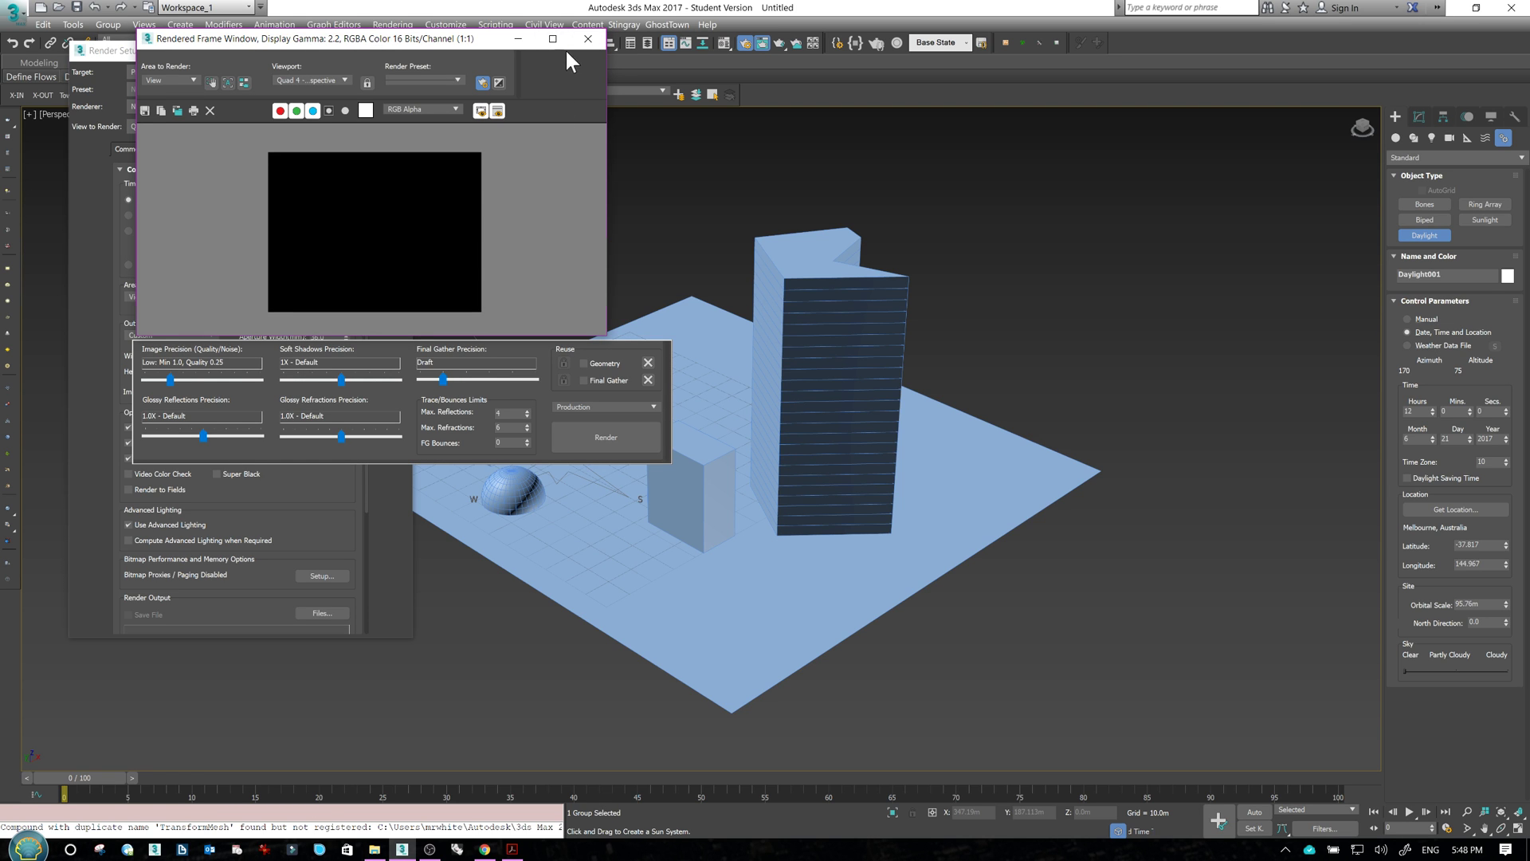
left_click(586, 39)
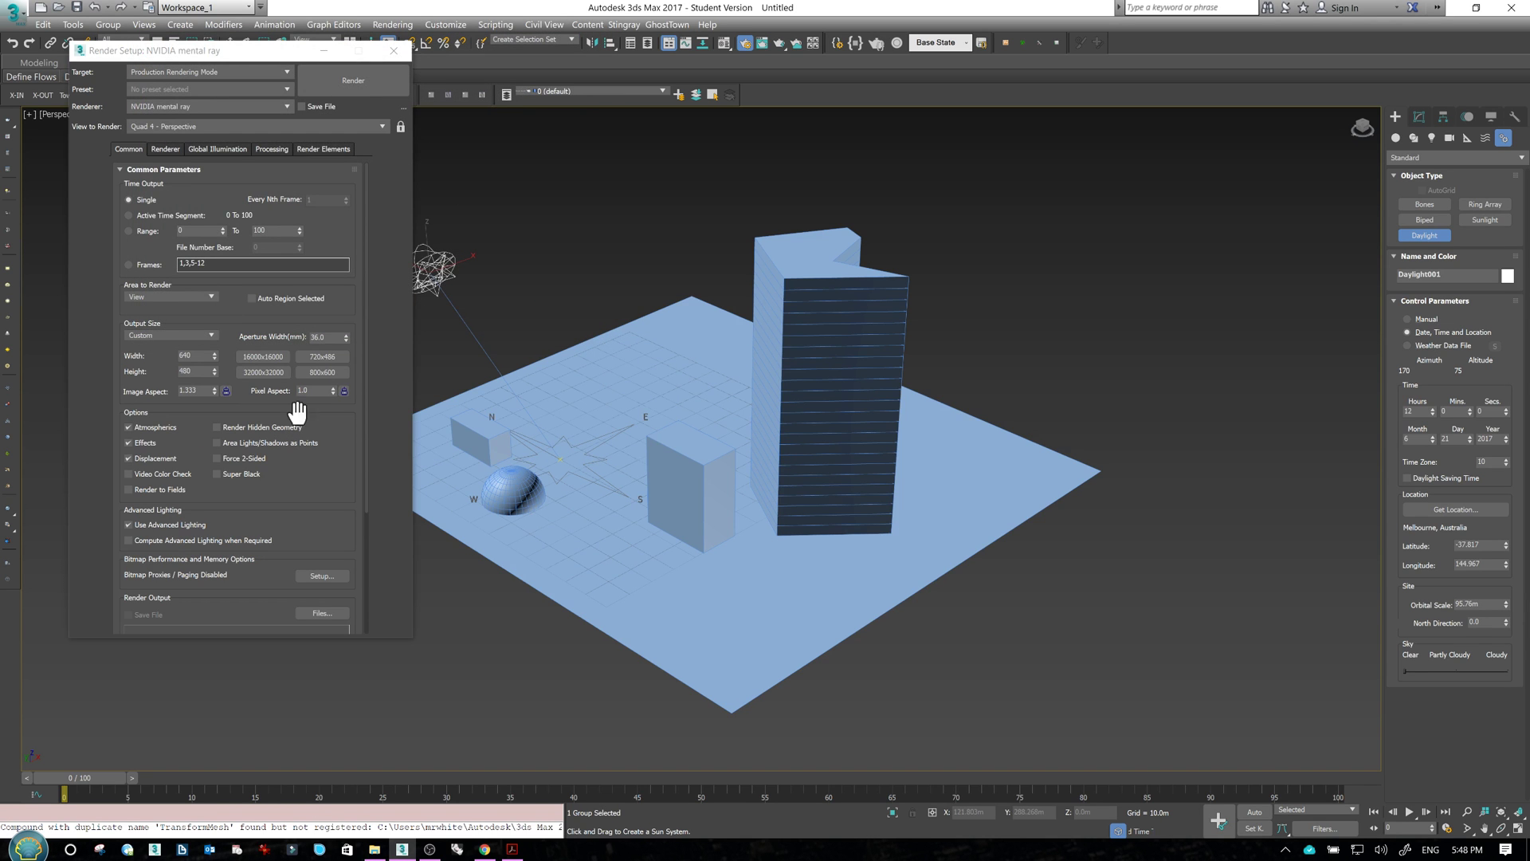
left_click(393, 50)
- Render the Perspective view with mental ray, producing an almost all-white test frame
middle_click_drag(922, 284, 929, 434, "alt")
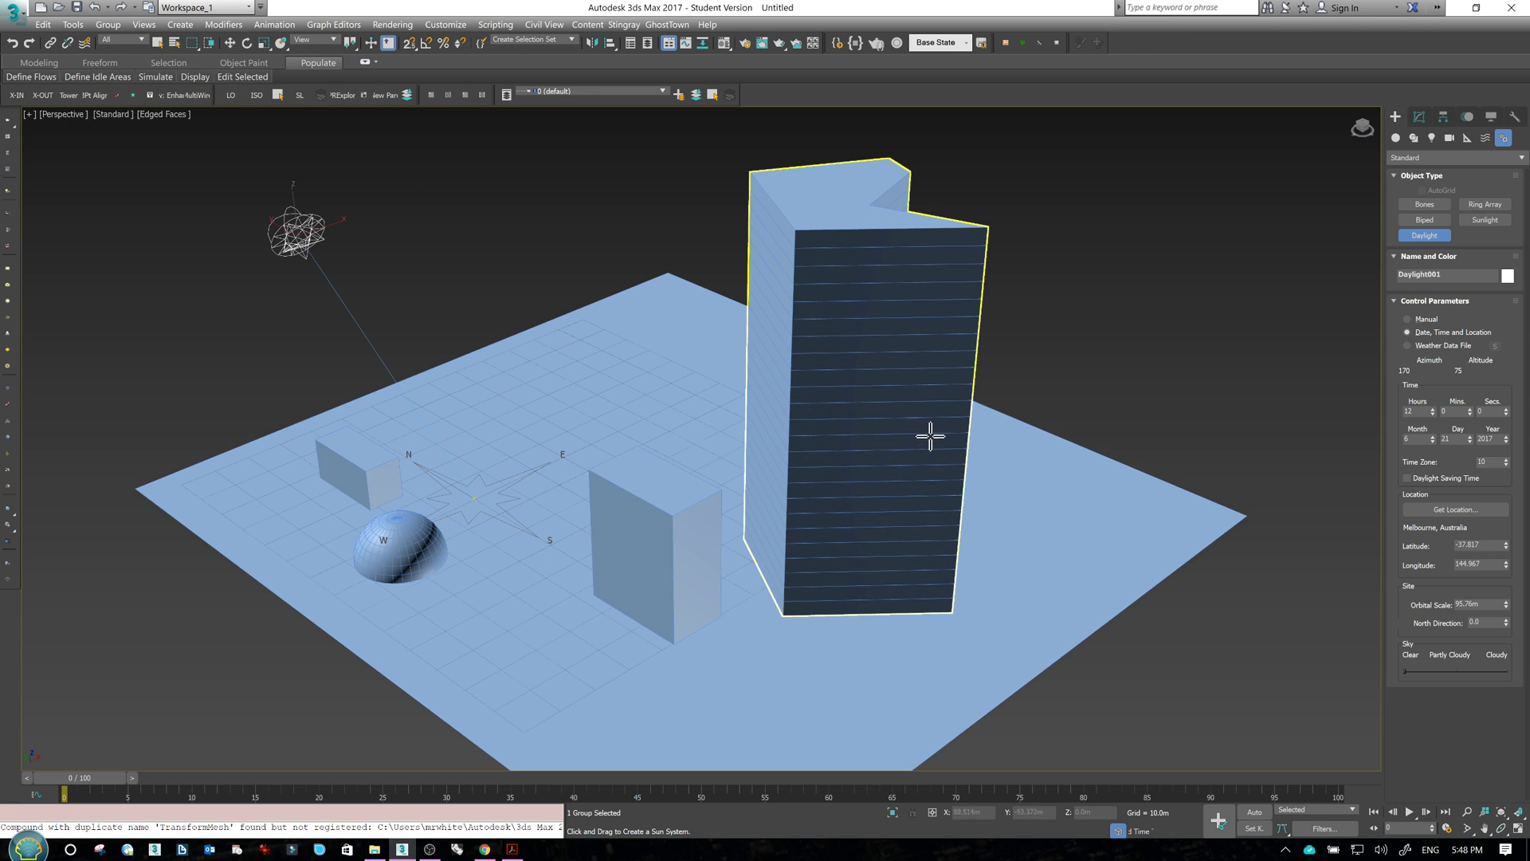
left_click(1419, 117)
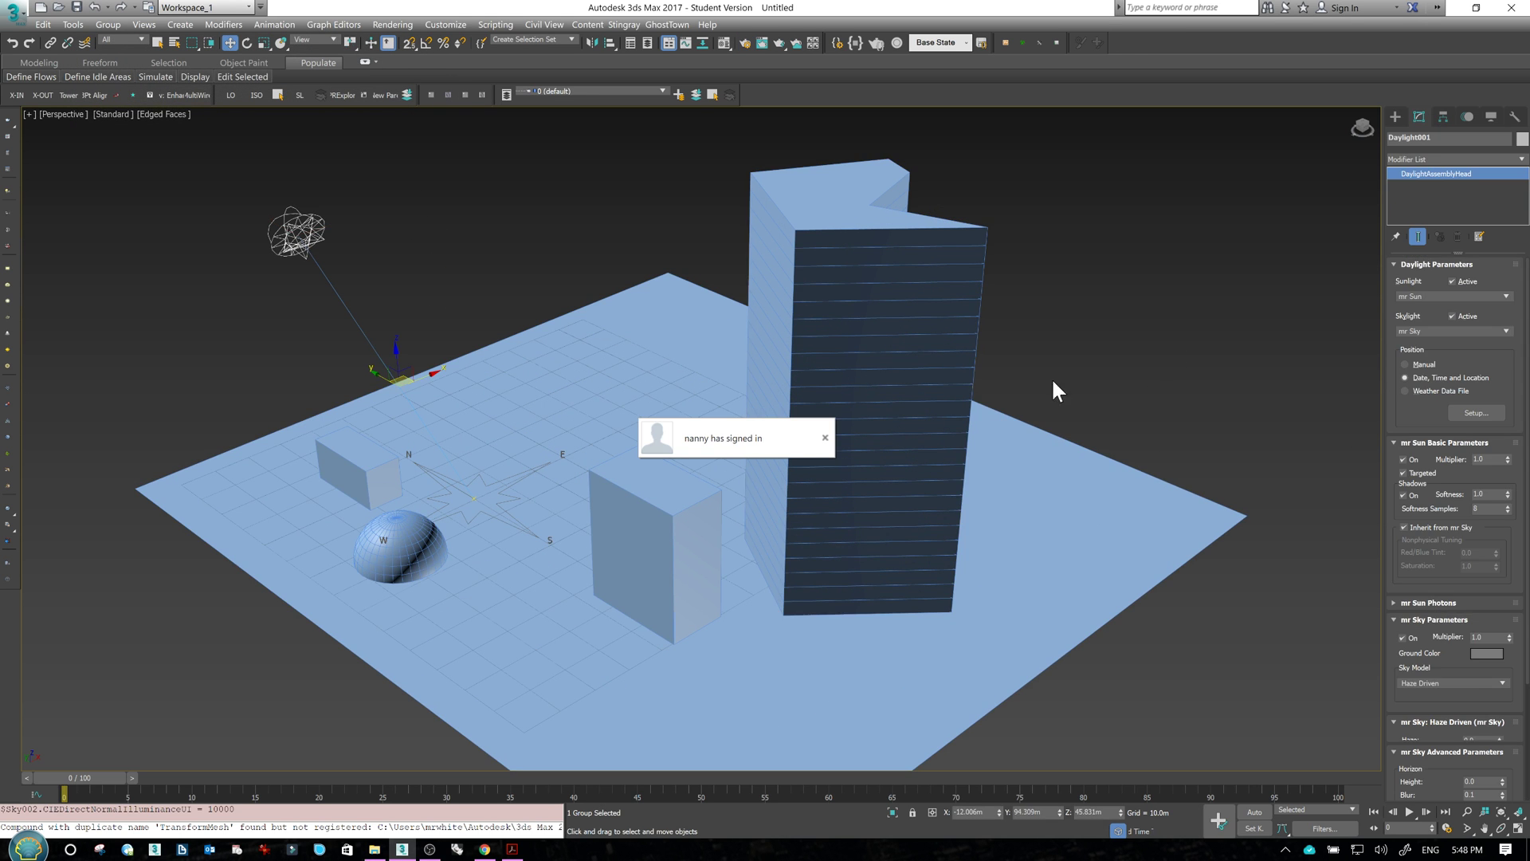
left_click(824, 439)
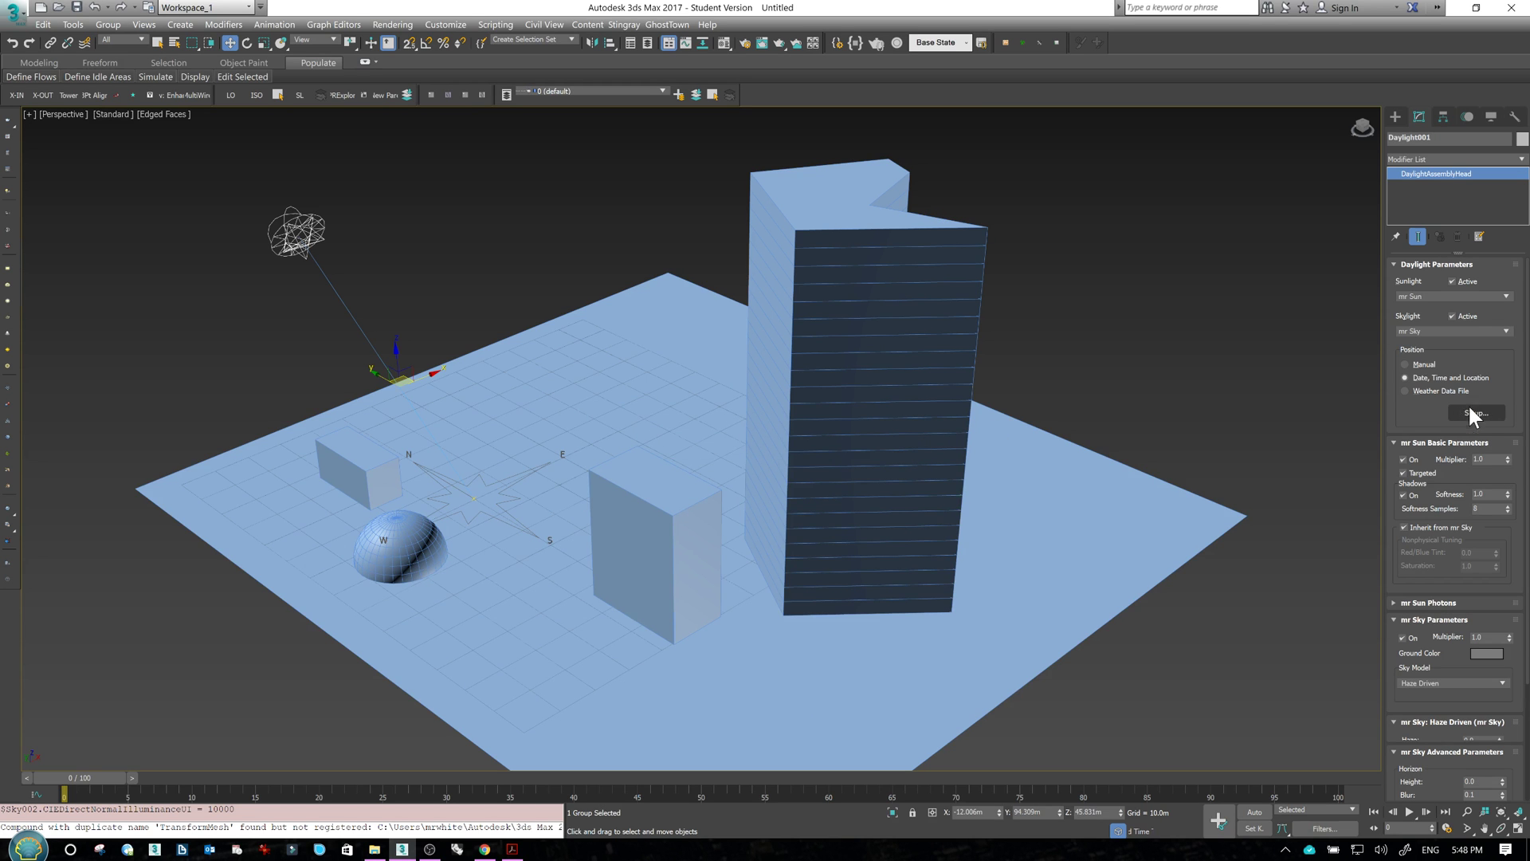
middle_click_drag(1092, 431, 1048, 441)
key("shift+q")
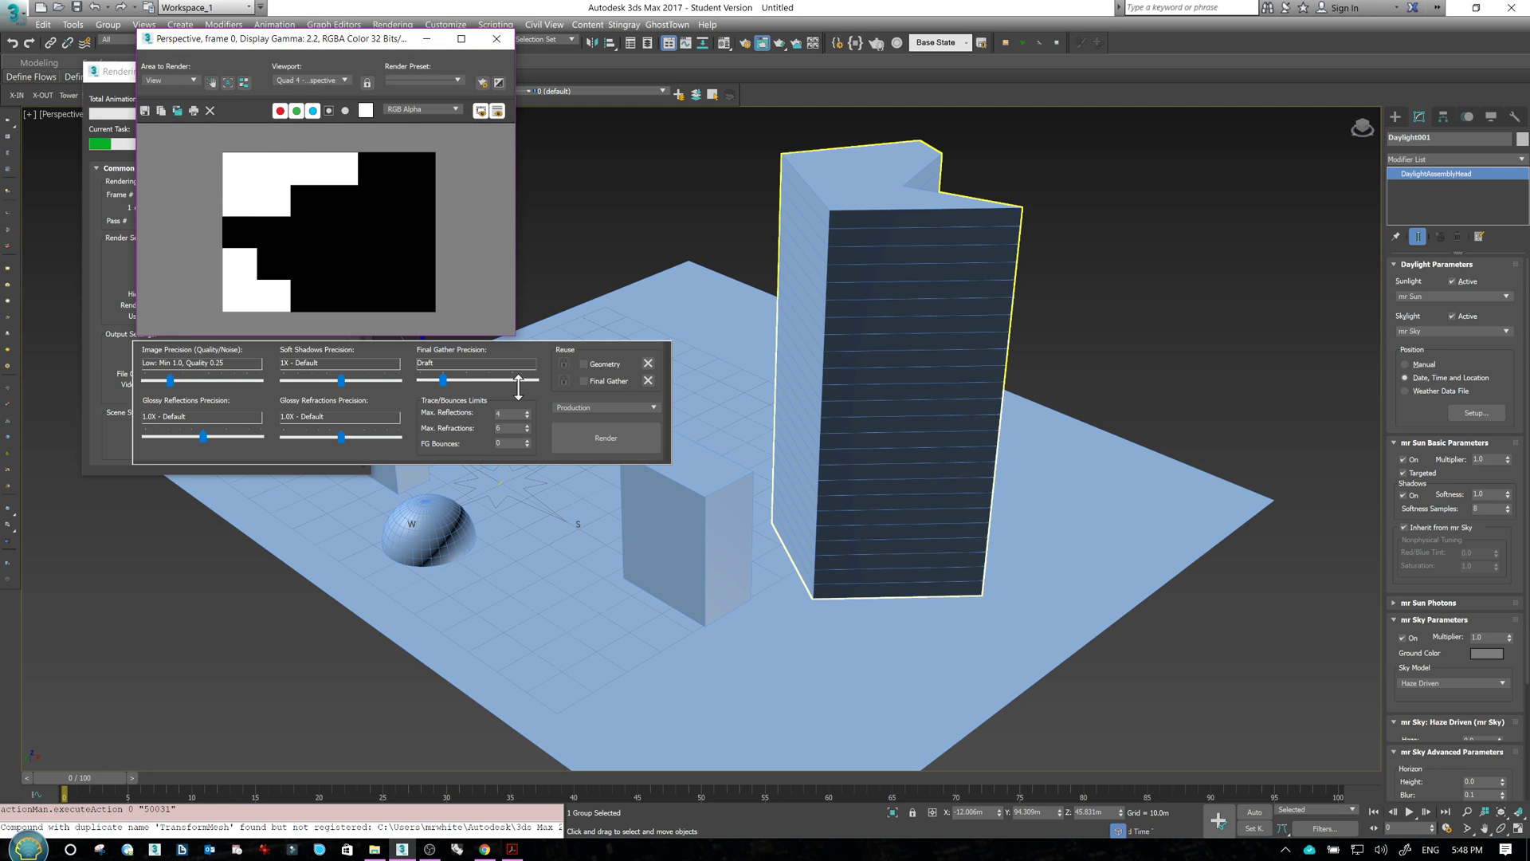
left_click(493, 40)
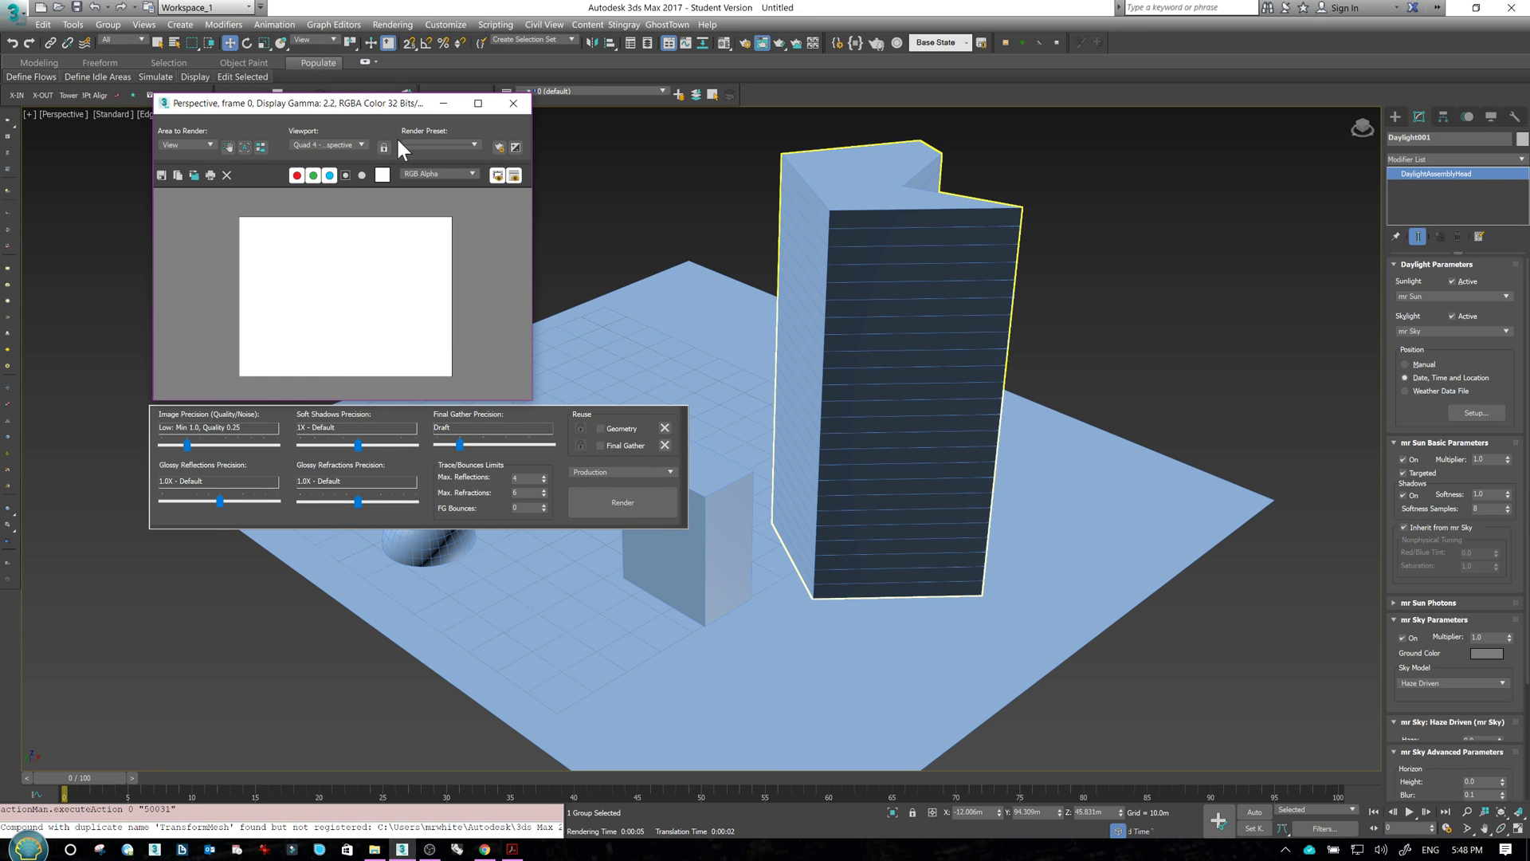
- Set exposure control to mr Photographic Exposure Control with the Outdoor Daylight, Clear Sky preset
left_click(394, 25)
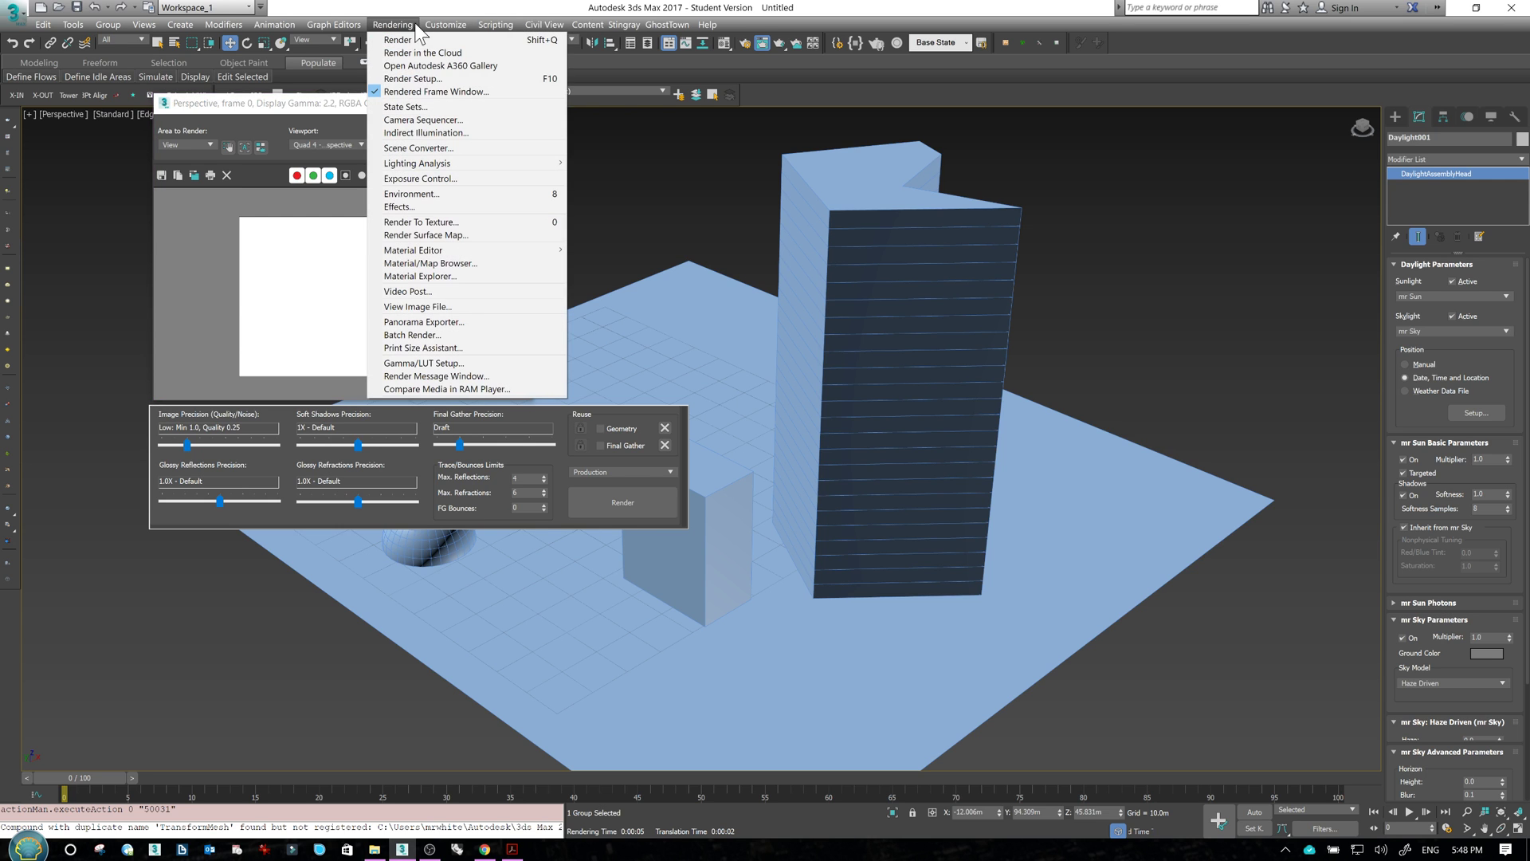
left_click(427, 180)
left_click(571, 335)
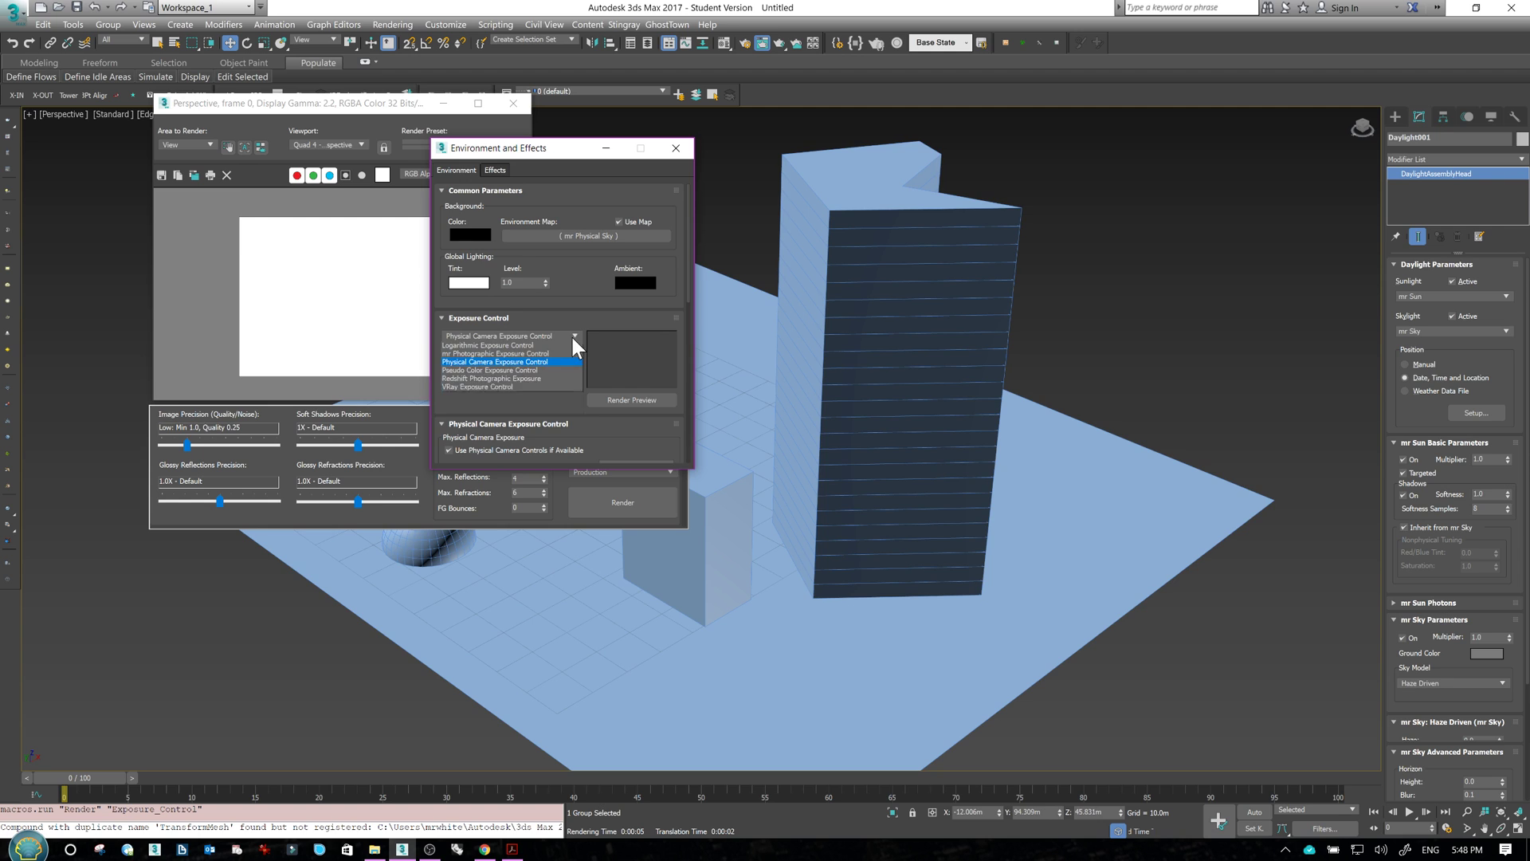
left_click(510, 370)
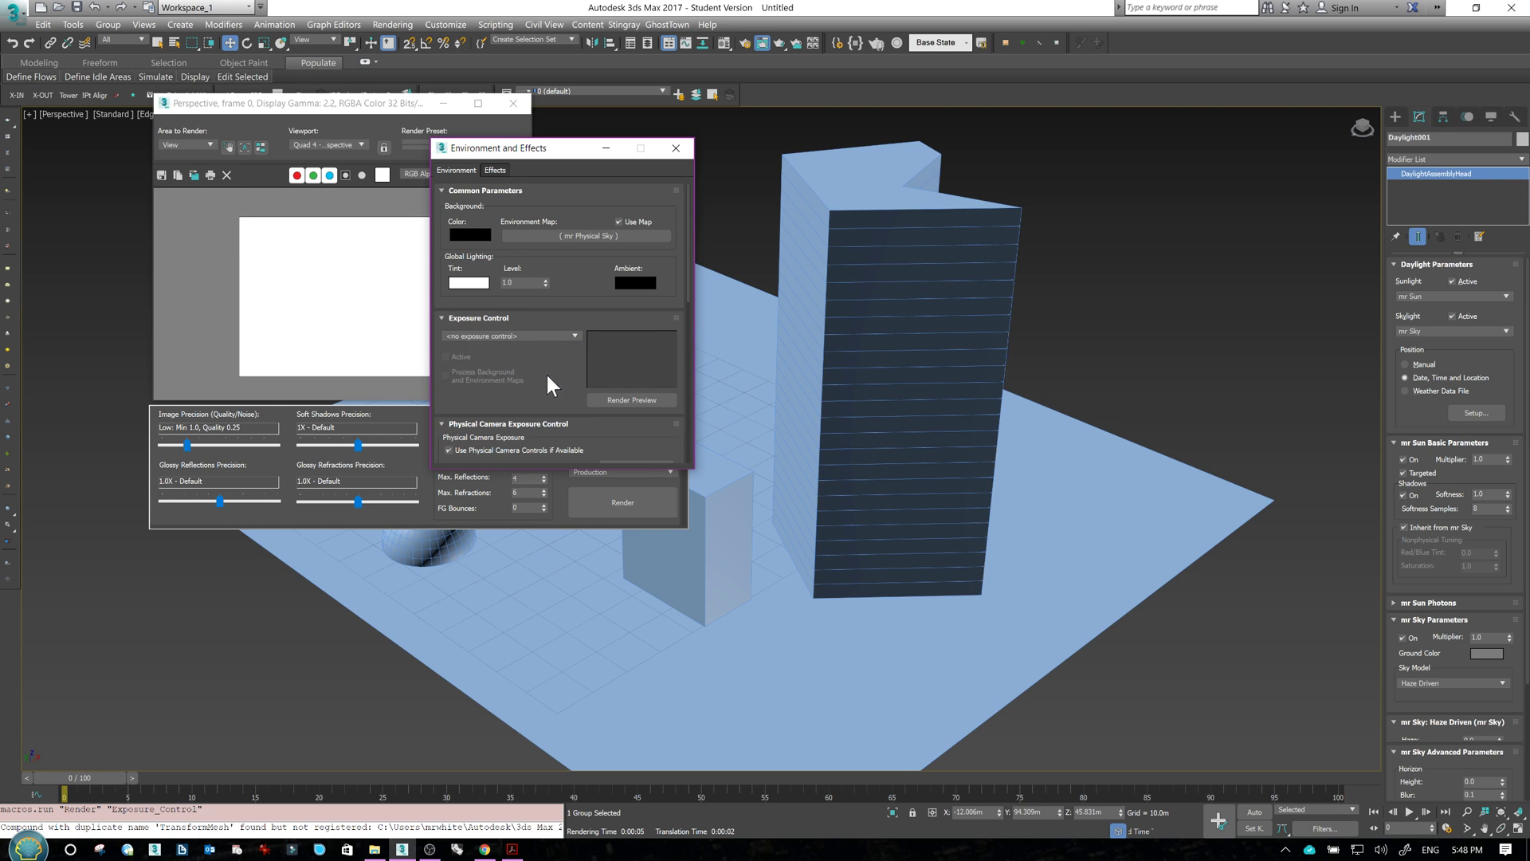
left_click(562, 336)
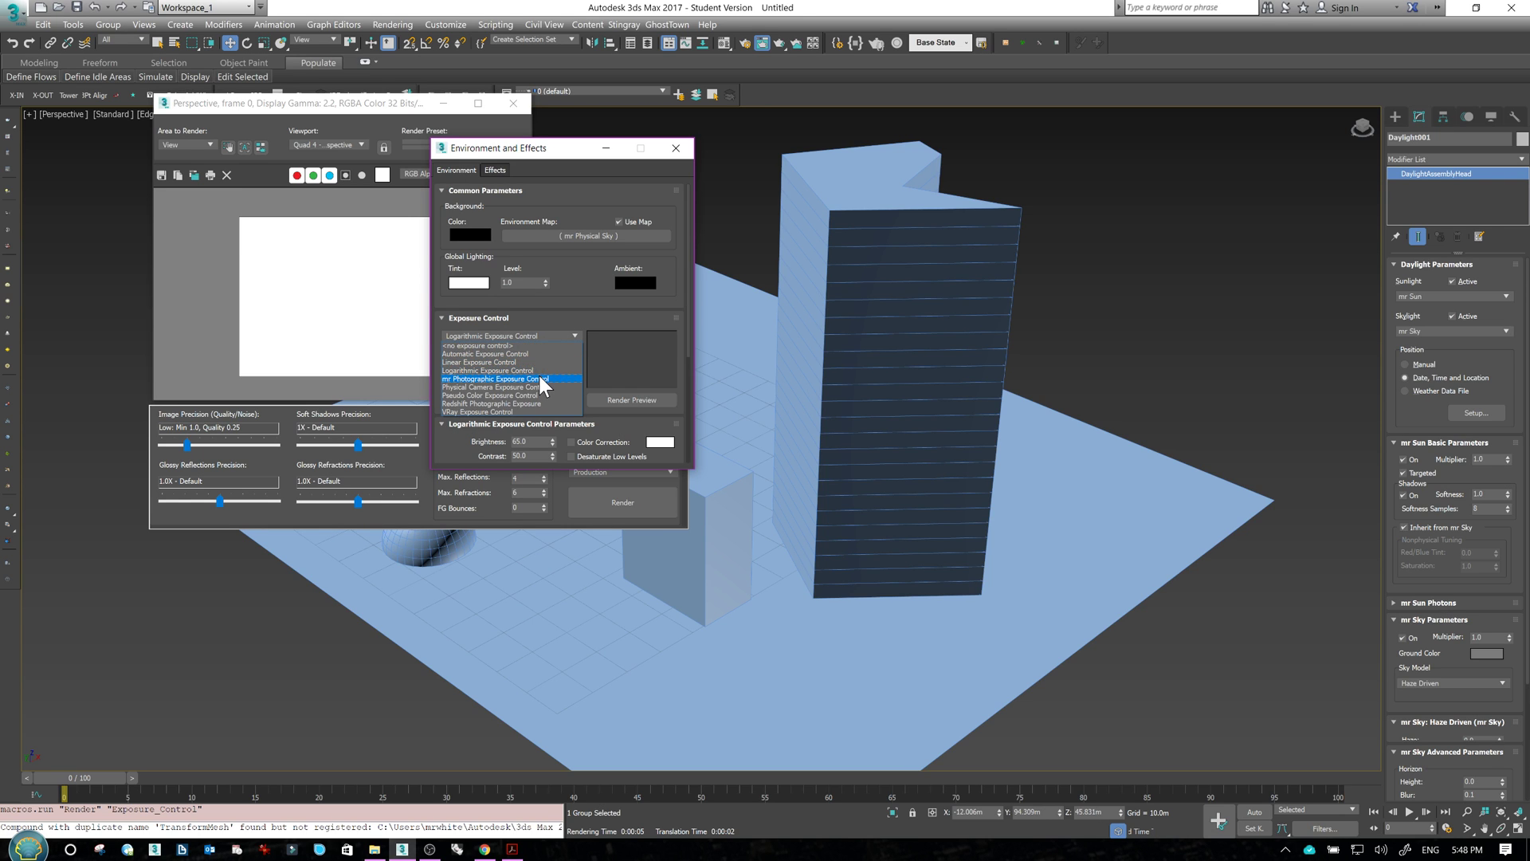
left_click(539, 378)
left_click_drag(560, 389, 578, 346)
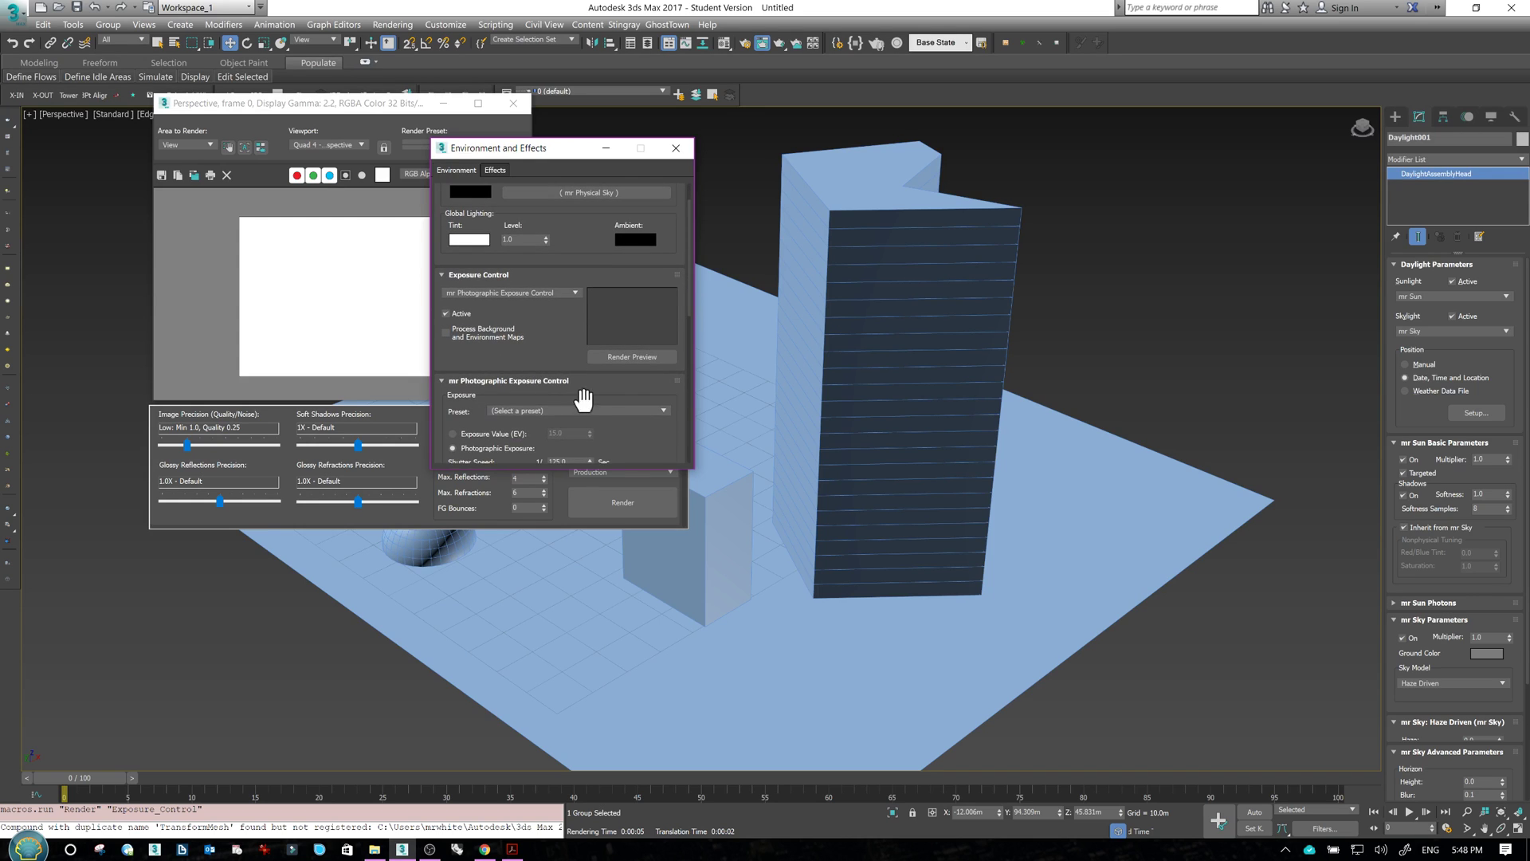
left_click(579, 410)
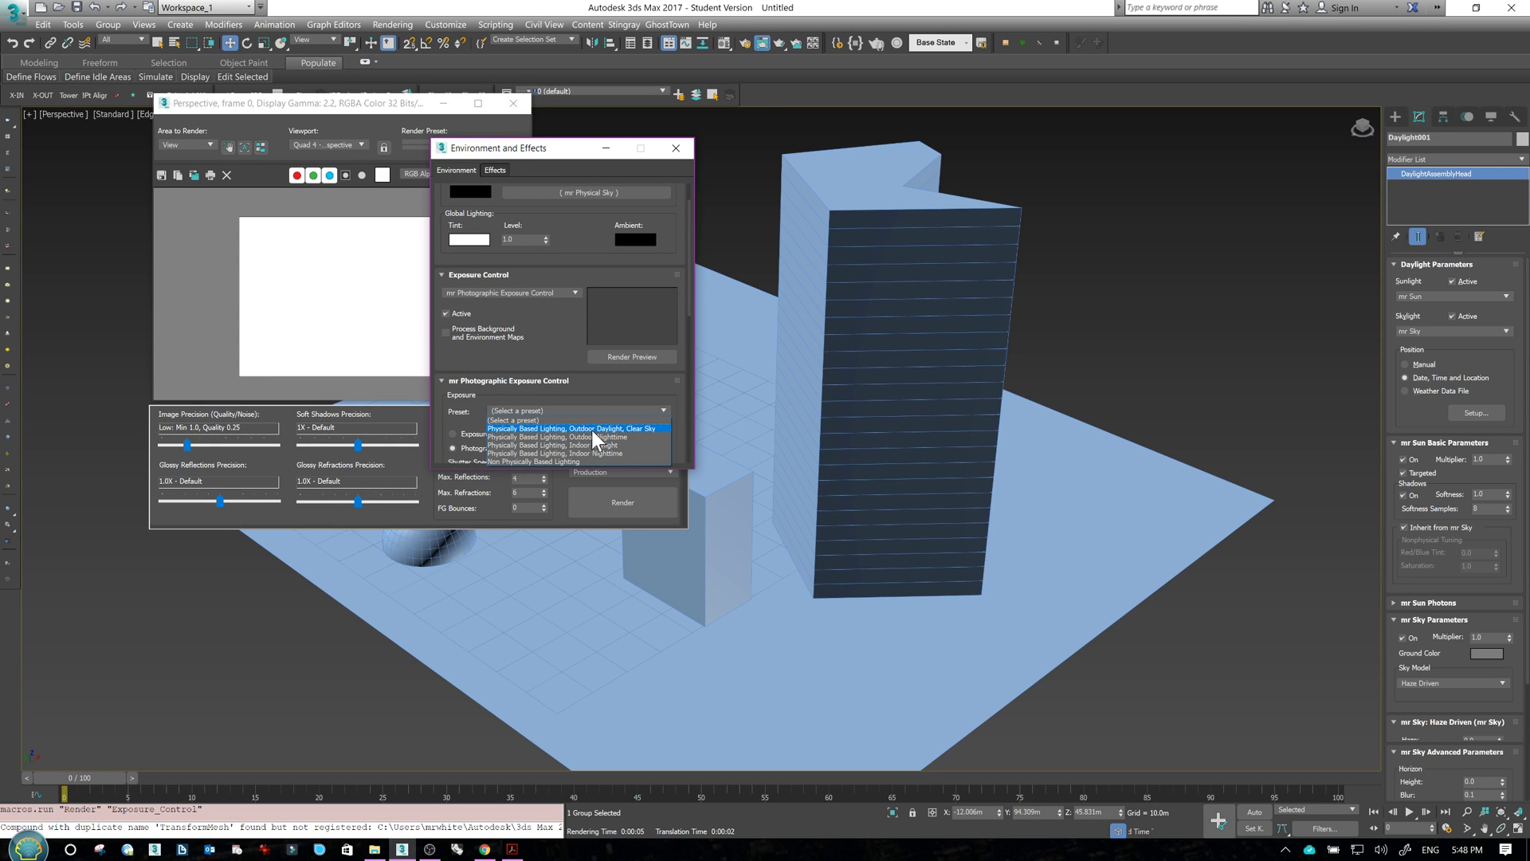
left_click(606, 429)
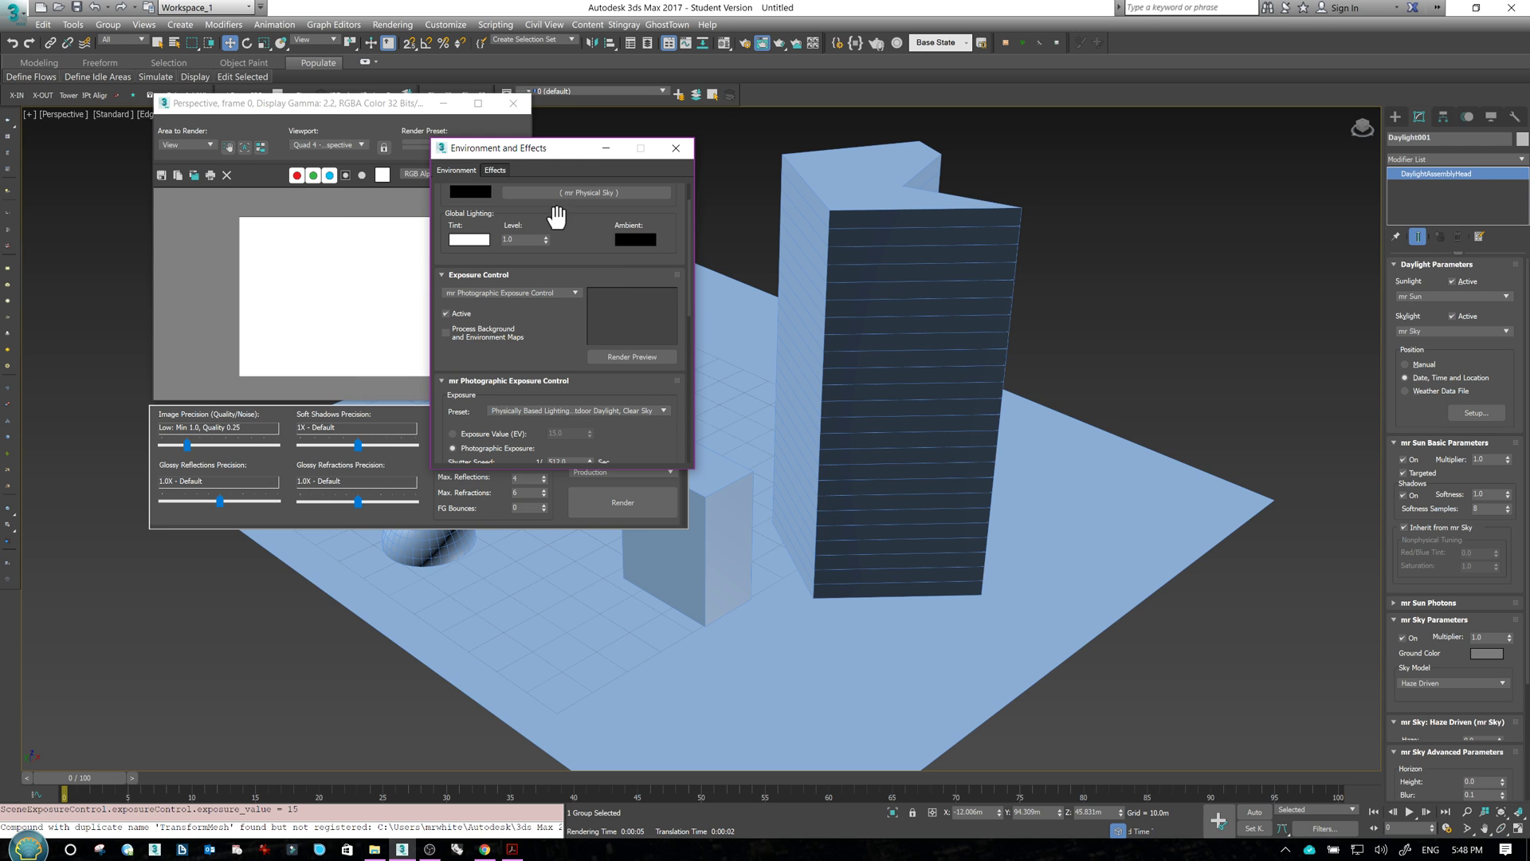
- Render a test frame with the new EV 15 exposure and close the frame window
left_click(419, 102)
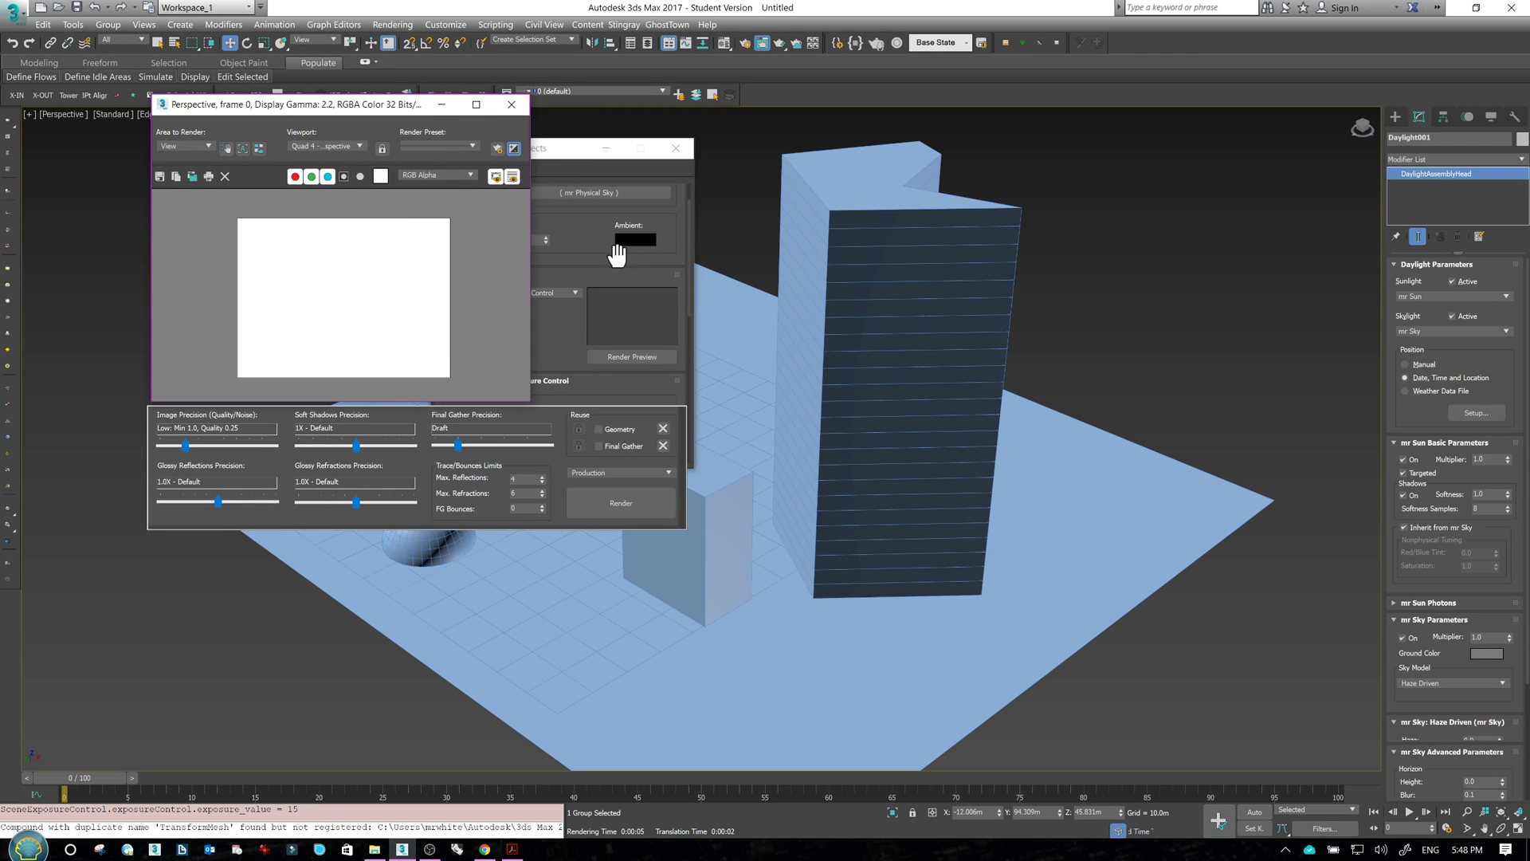
left_click(607, 492)
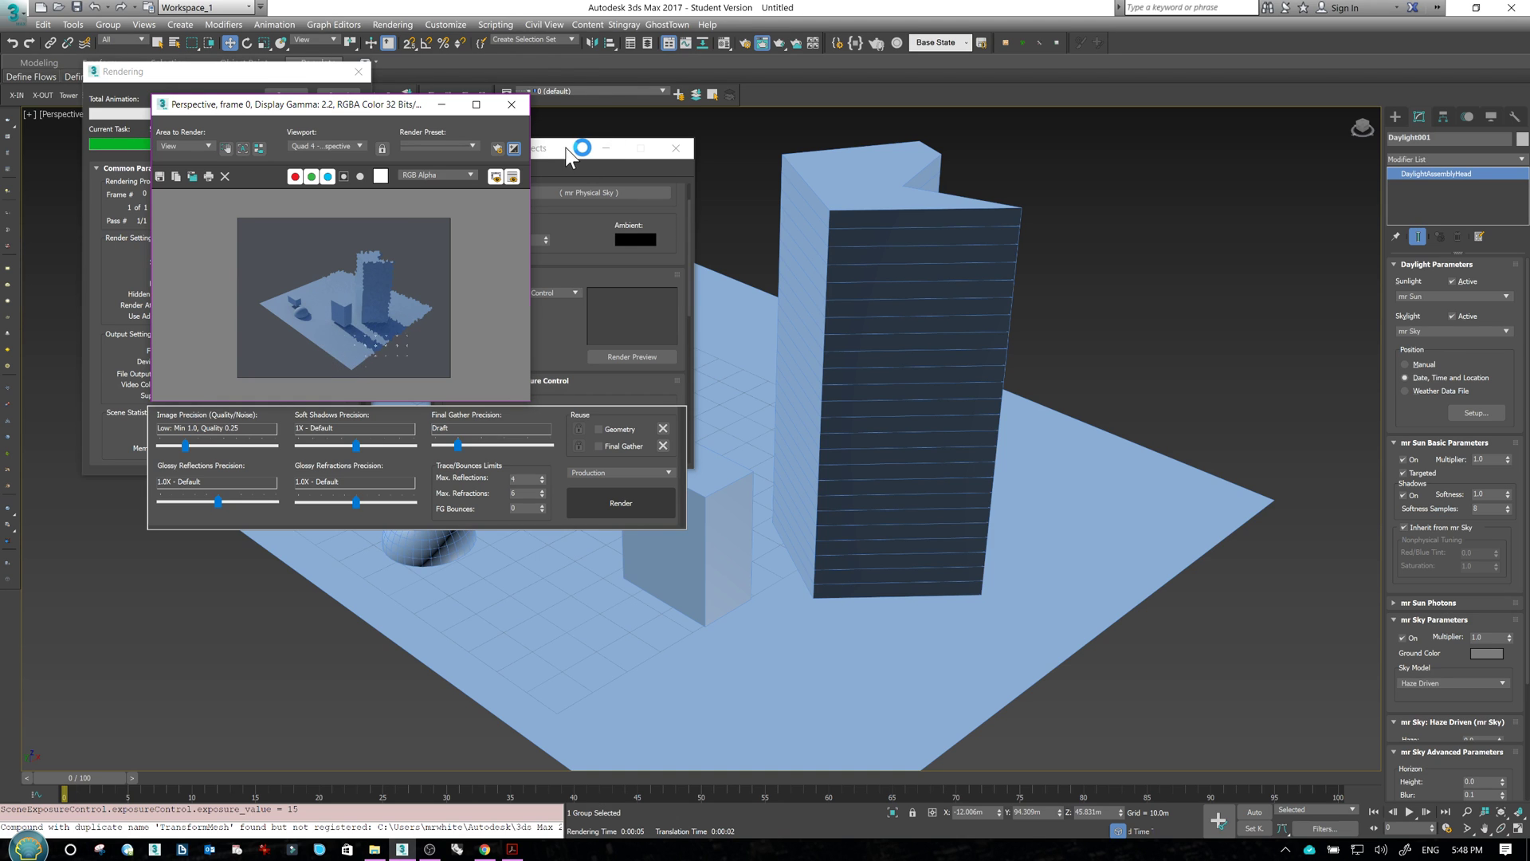
left_click(512, 104)
- Close Environment and Effects and switch the Perspective viewport to High Quality shading with cast shadows
left_click(674, 148)
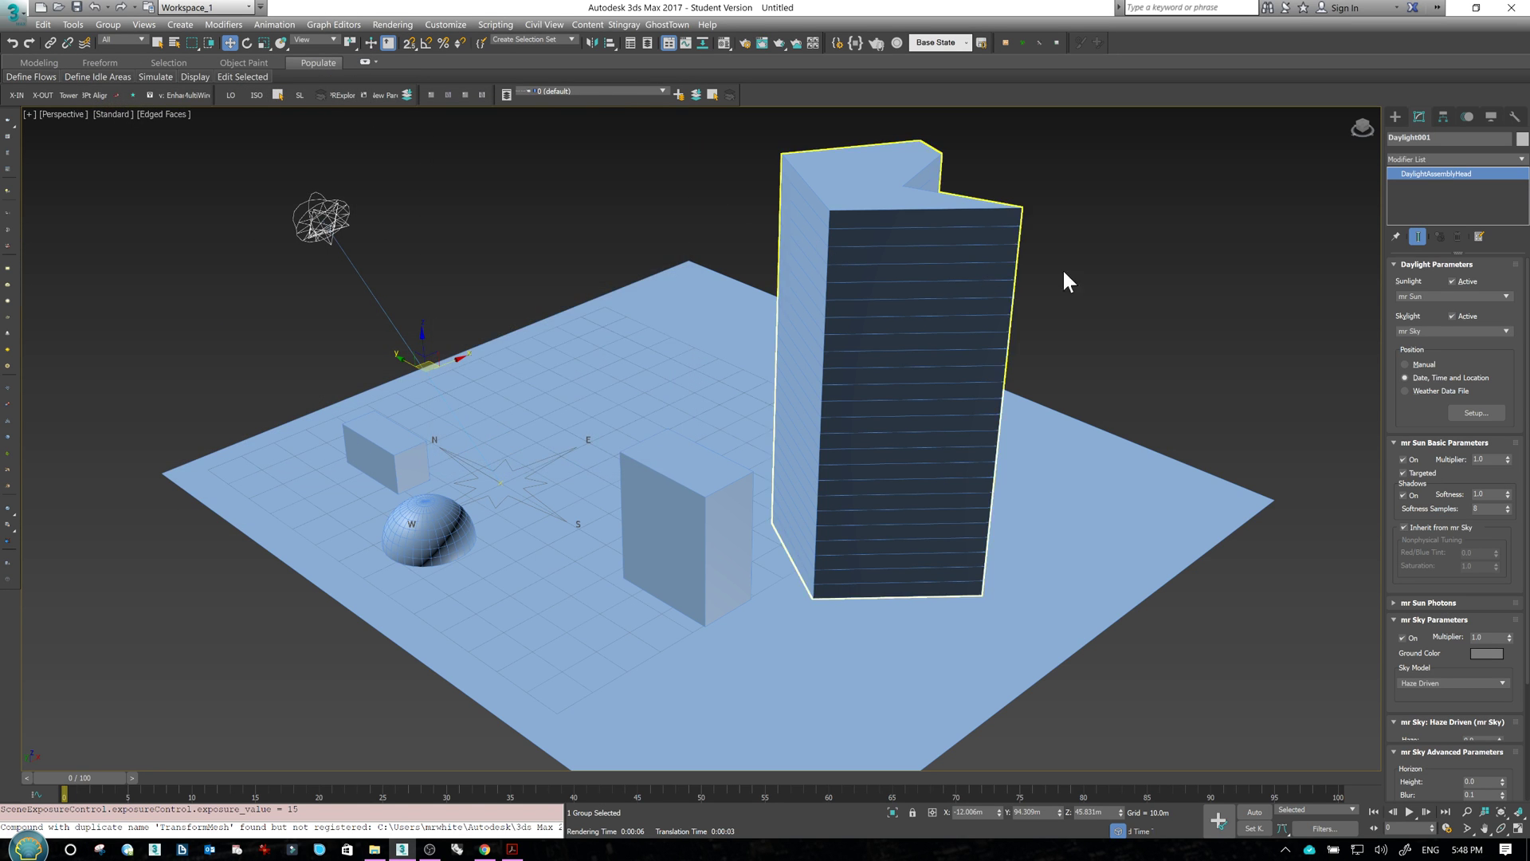
middle_click_drag(899, 416, 961, 353)
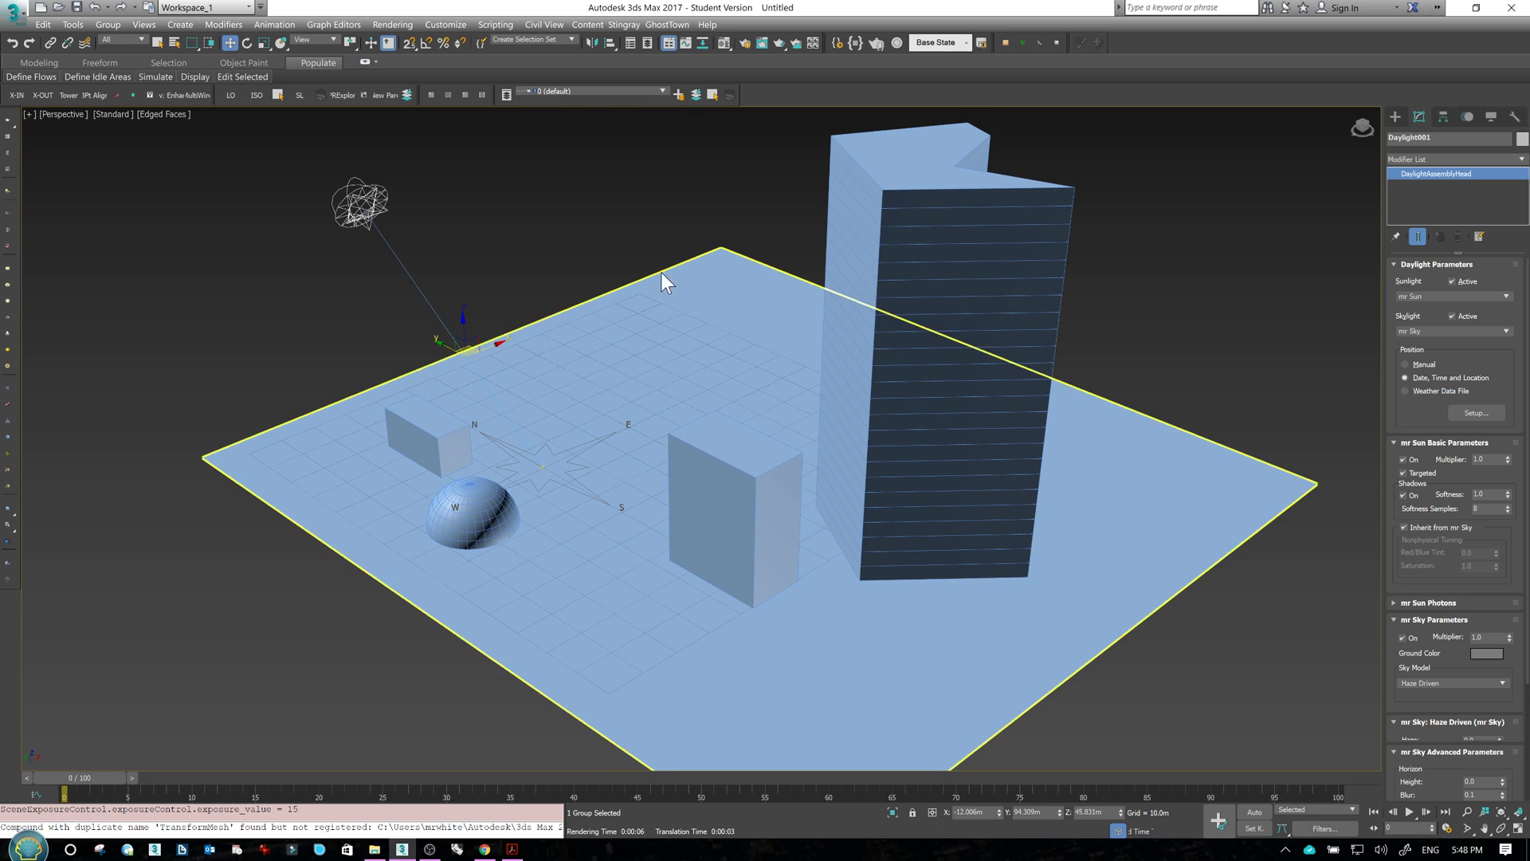
middle_click_drag(536, 337, 298, 341)
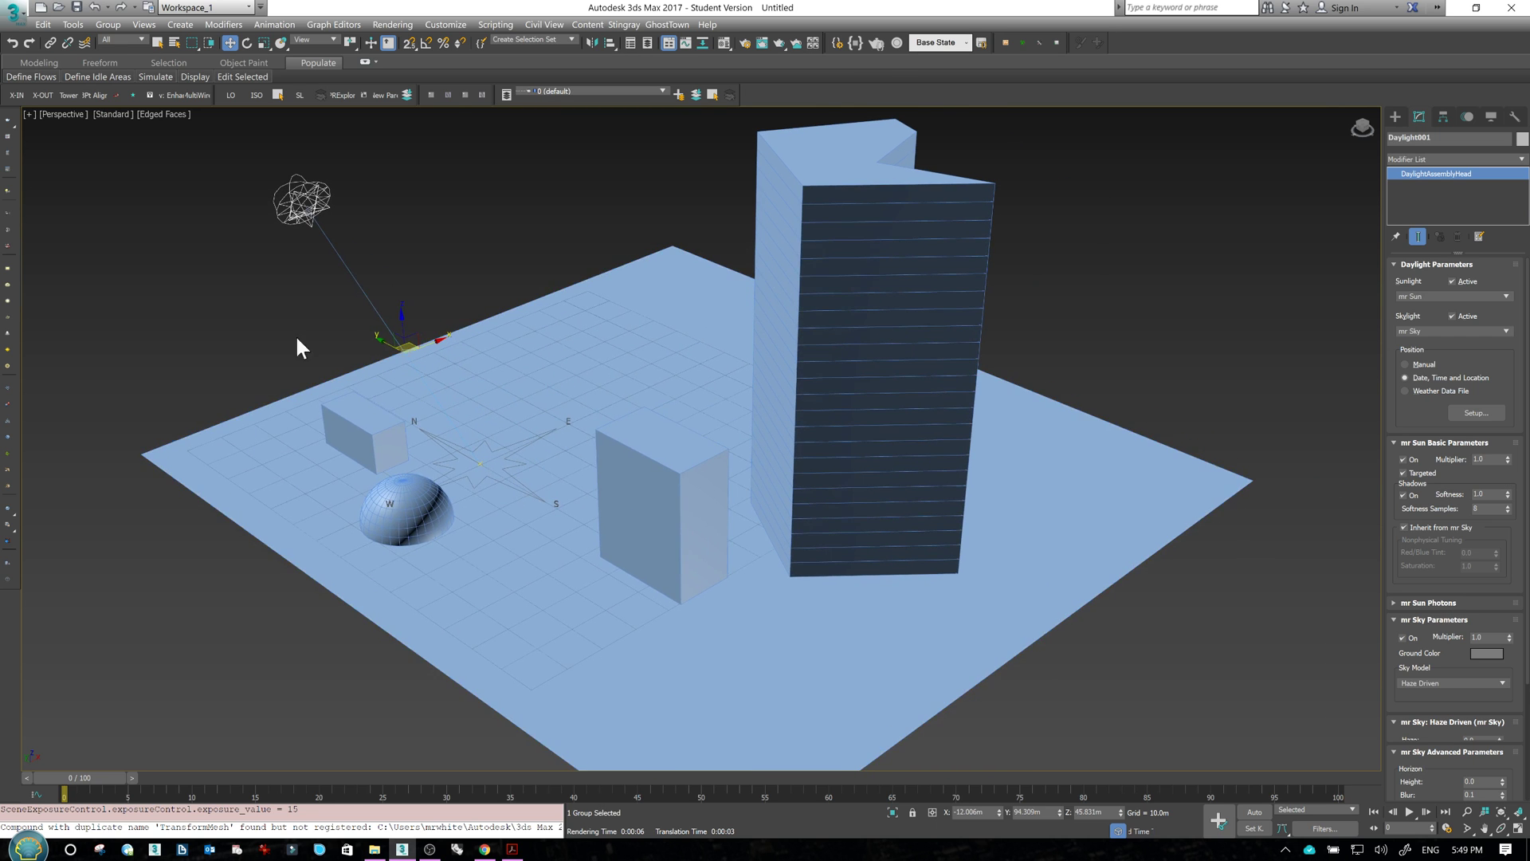
left_click(113, 115)
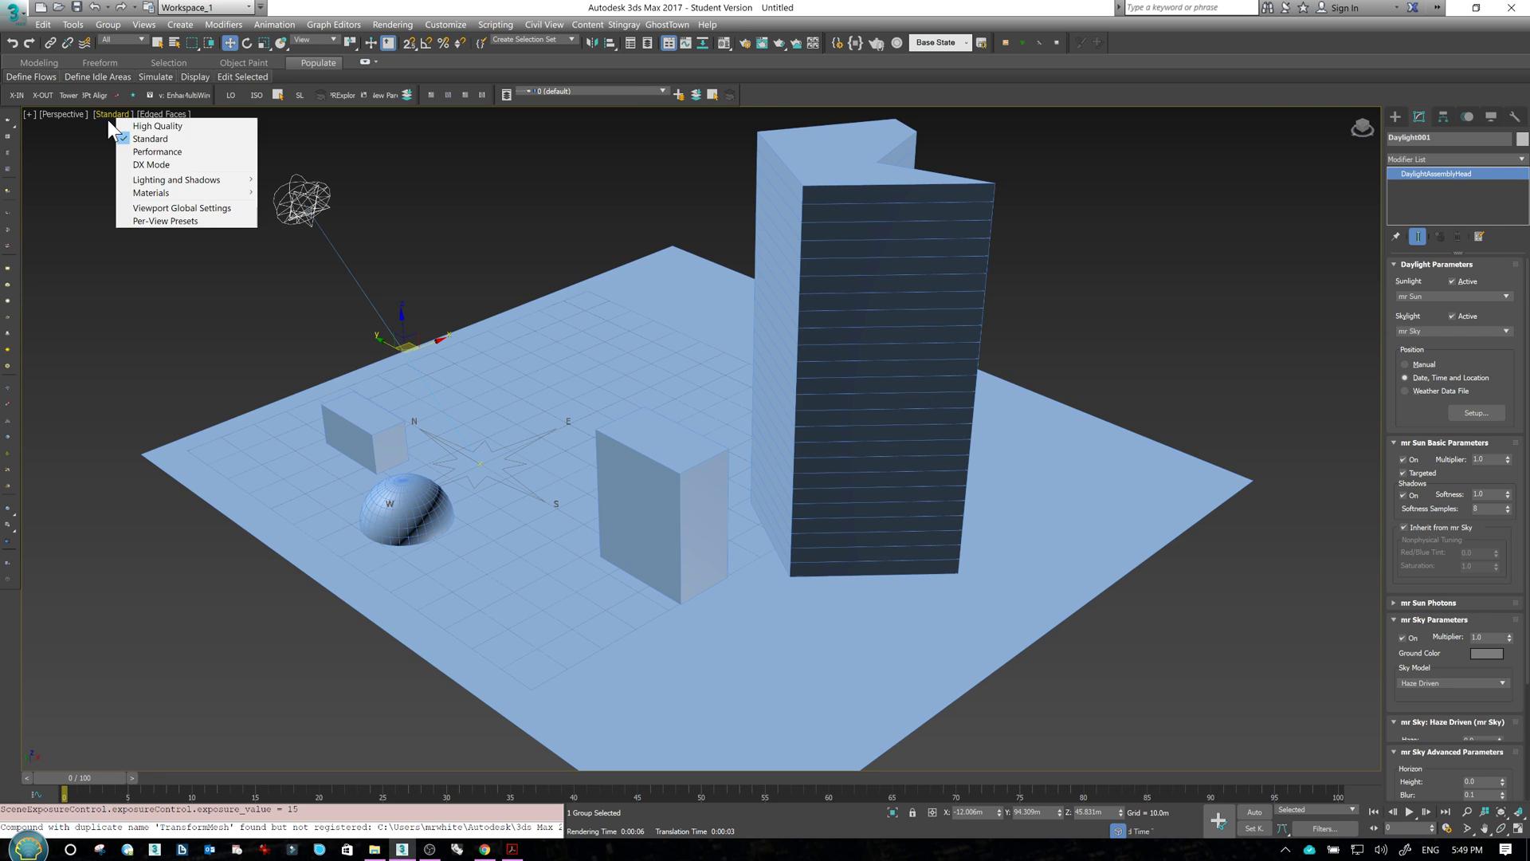
left_click(143, 126)
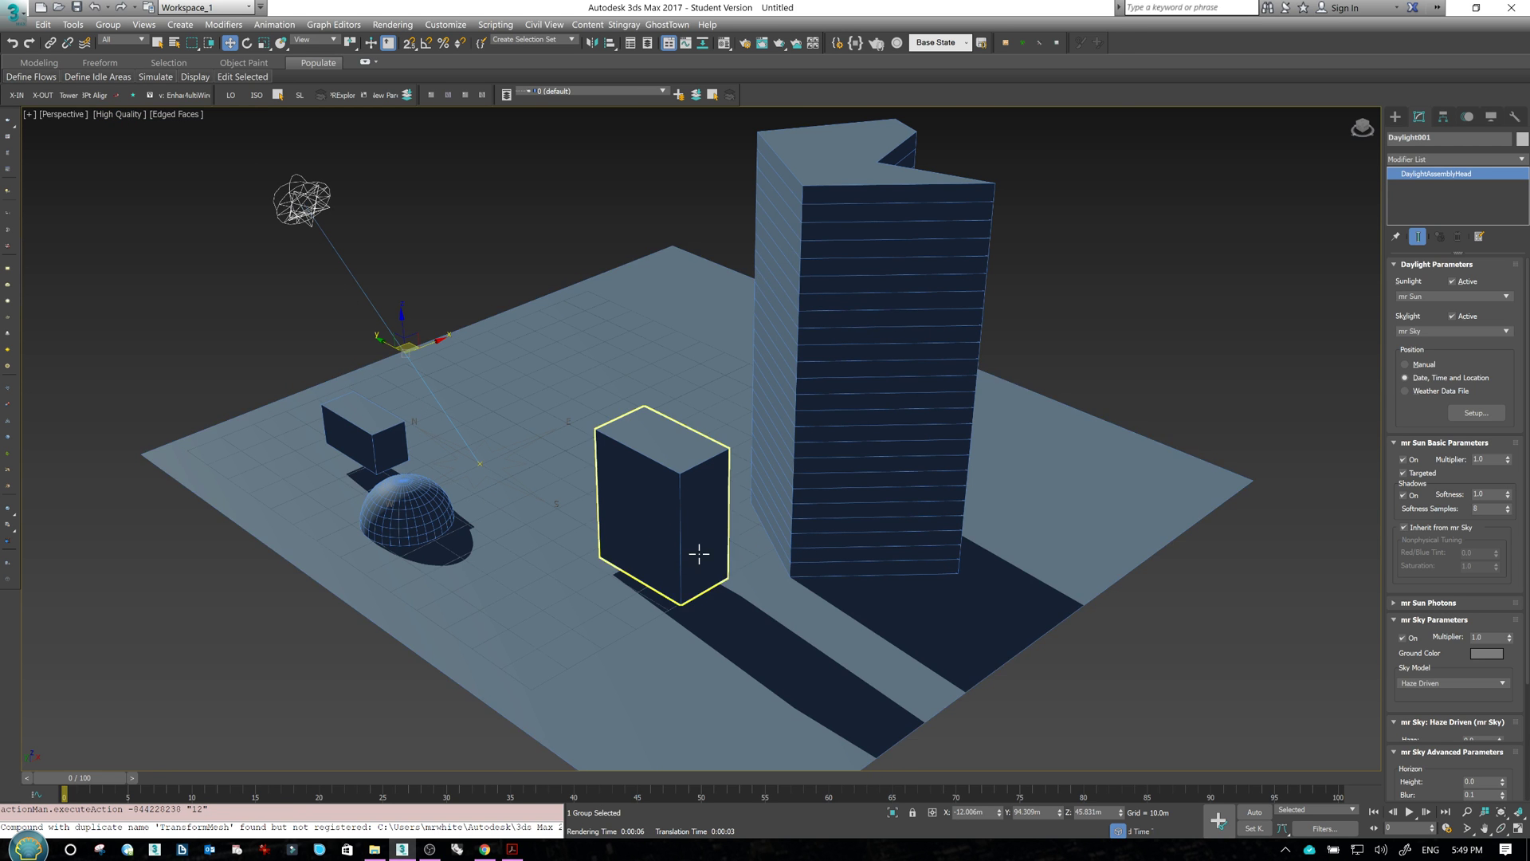
scroll(716, 587, "up", 5)
- Push Box002 against the tower and sink it lower, then lower Box001 onto the ground plane
scroll(649, 587, "down", 3)
left_click(672, 441)
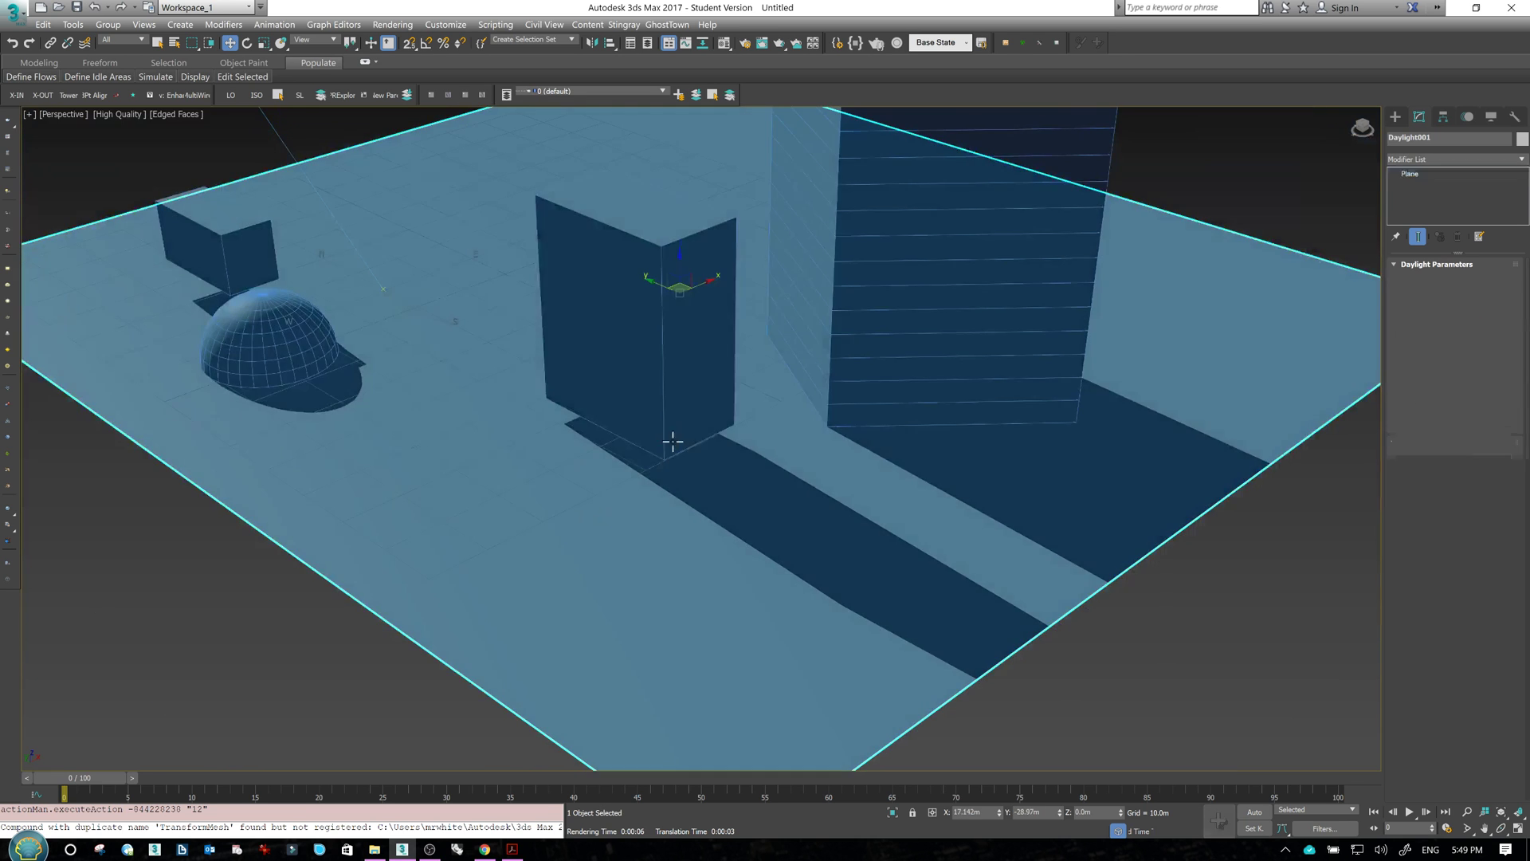
left_click(673, 441)
middle_click_drag(676, 385, 742, 389, "alt")
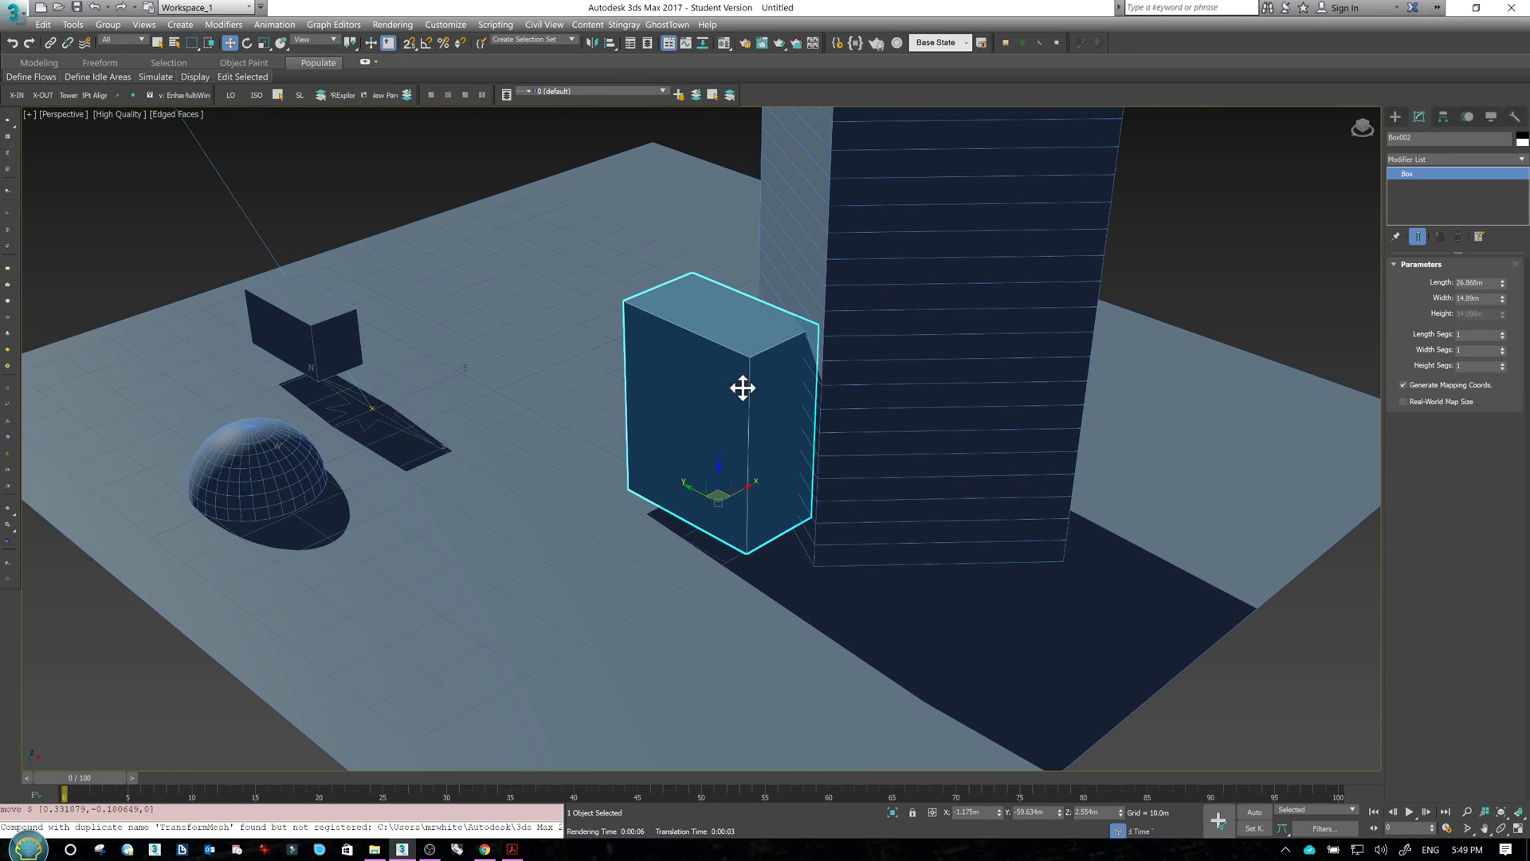
left_click_drag(717, 478, 628, 547)
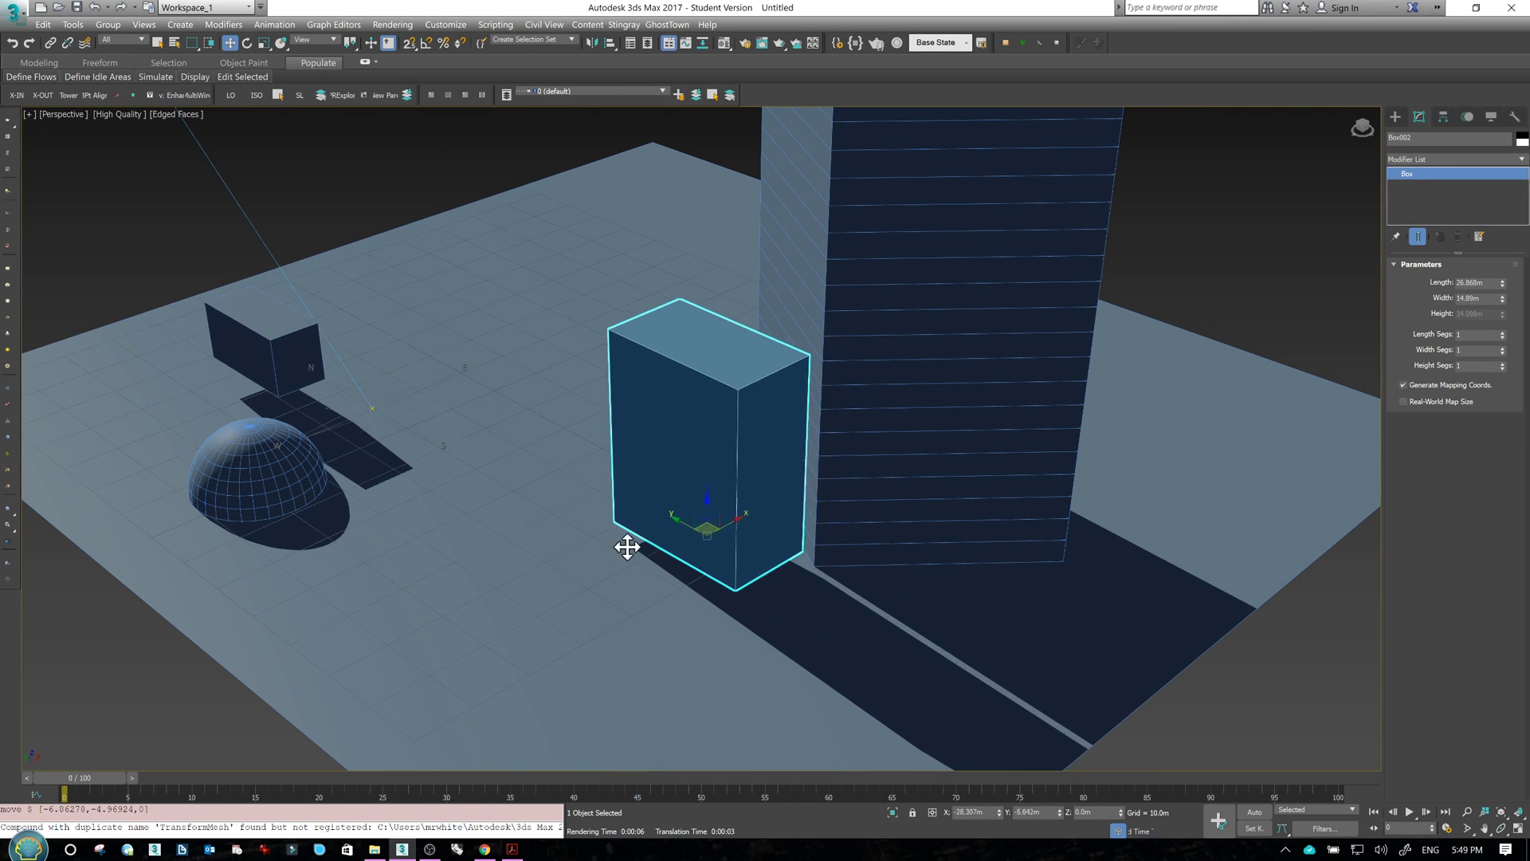
mouse_move(707, 502)
left_mouse_down()
mouse_move(699, 536)
mouse_move(703, 516)
left_mouse_up()
left_click(357, 304)
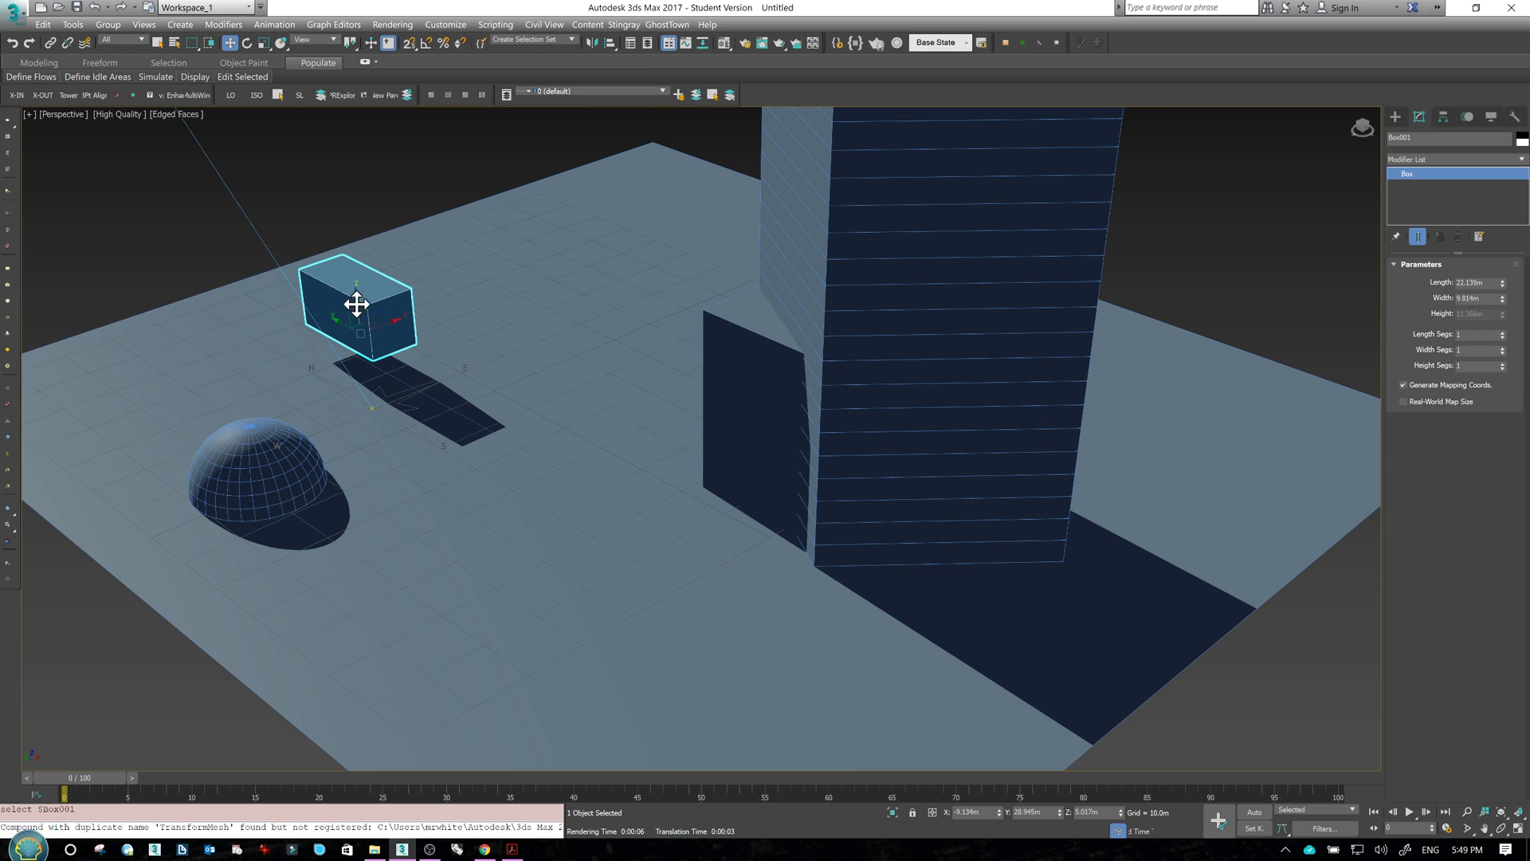
left_click_drag(356, 292, 369, 322)
- Change Daylight001's hour to 15 in the Motion panel so long shadows fall across the site
scroll(495, 468, "down", 8)
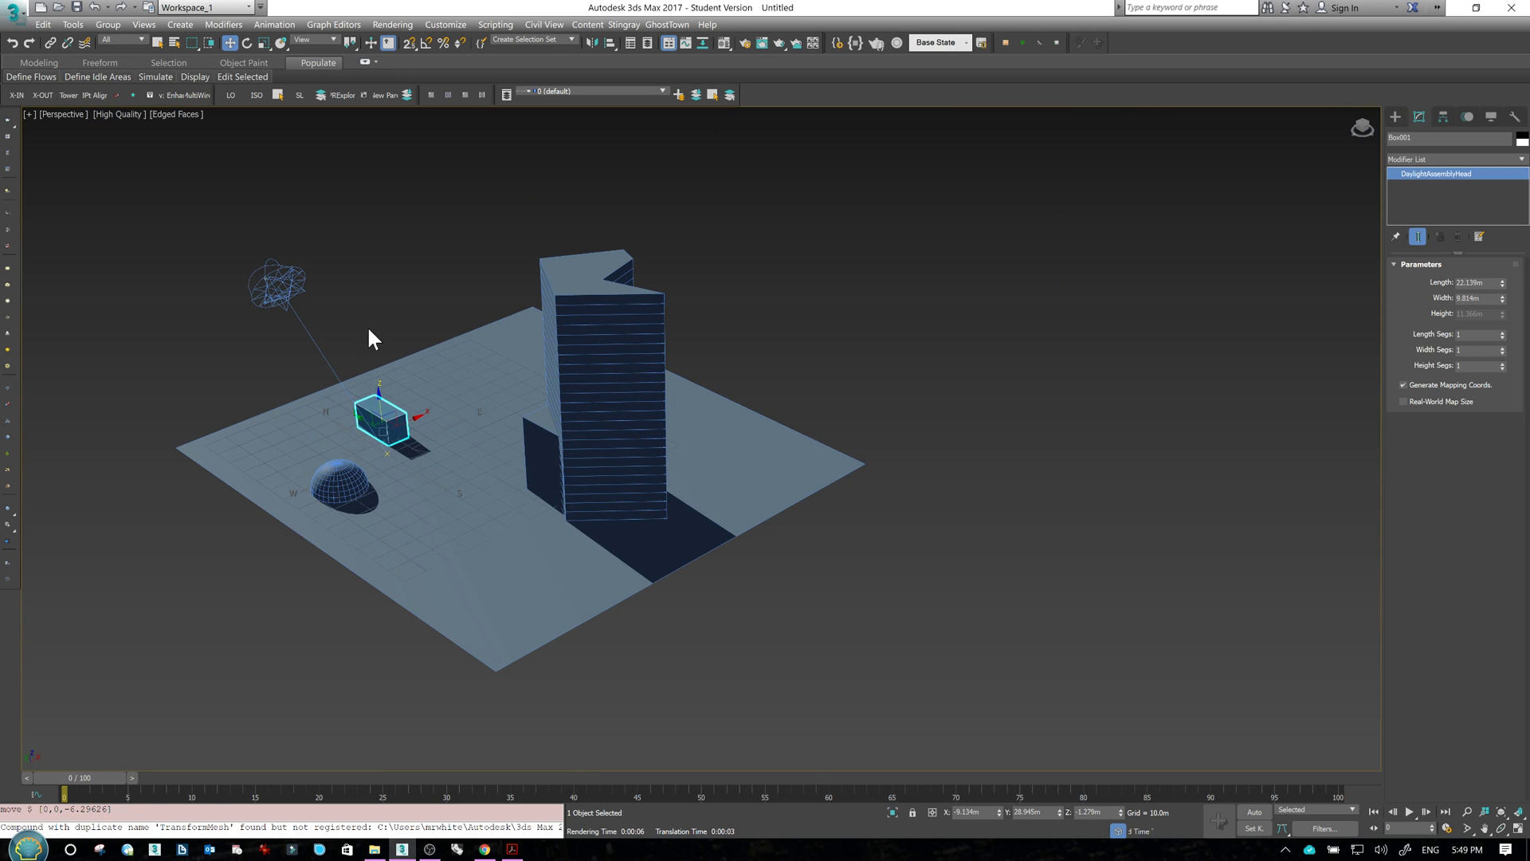
left_click(279, 286)
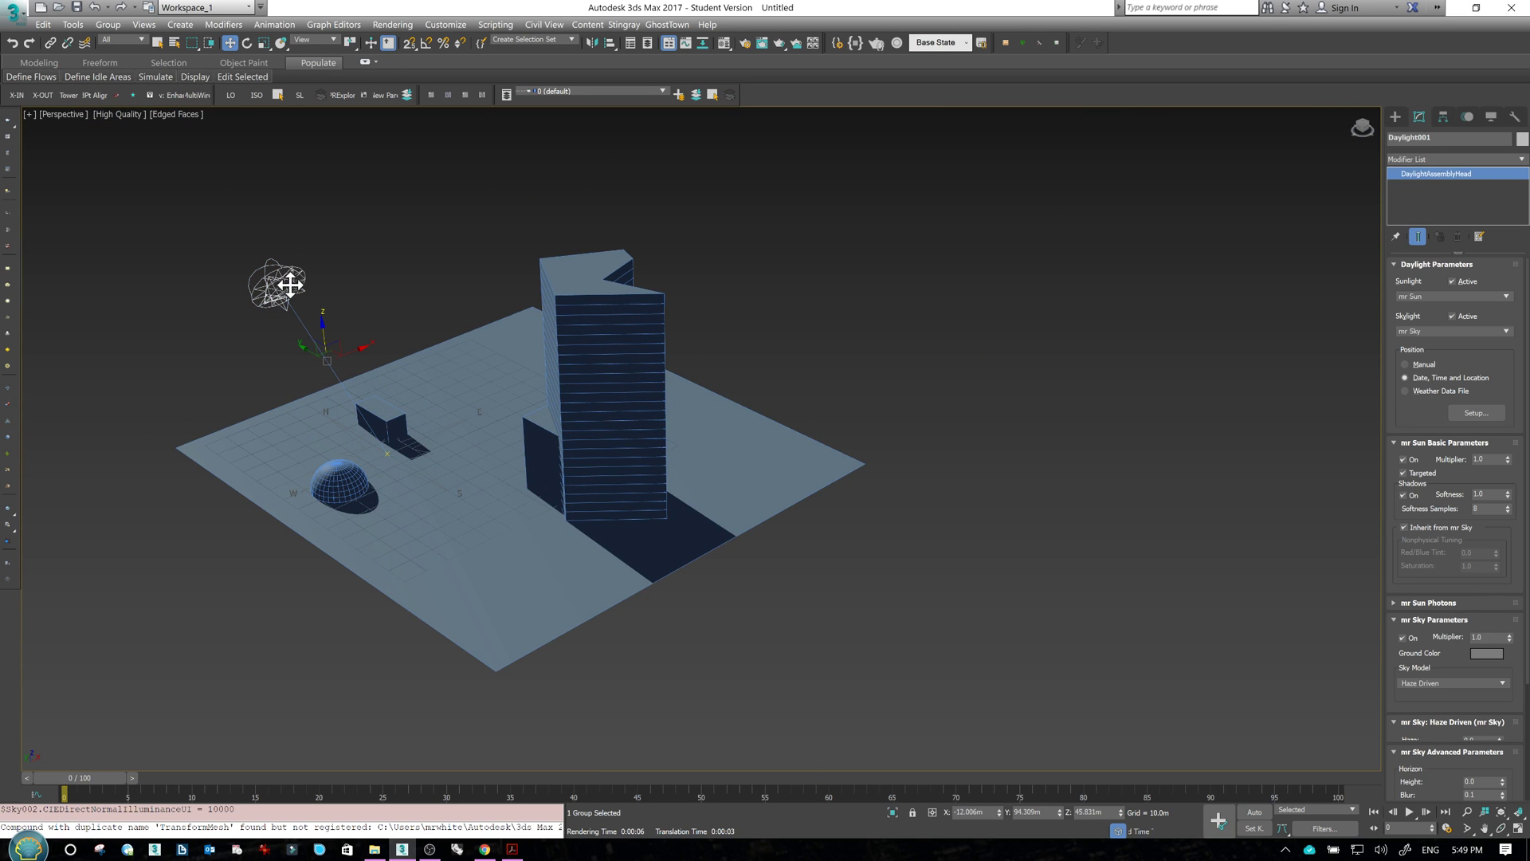
left_click(1467, 116)
left_click(1498, 188)
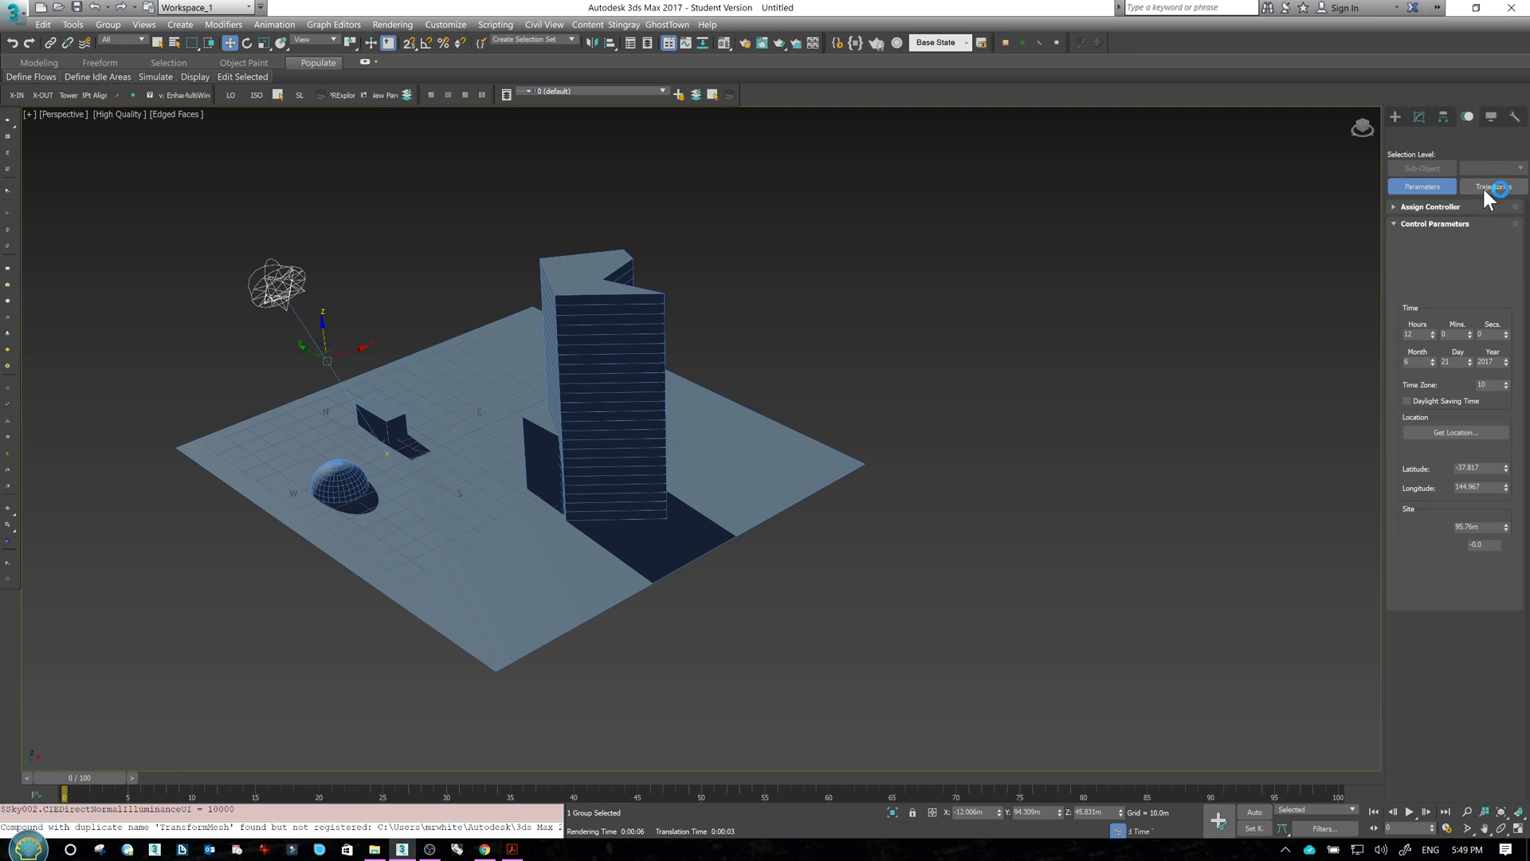
left_click(1487, 387)
left_click_drag(1435, 332, 1426, 329)
left_click(734, 430)
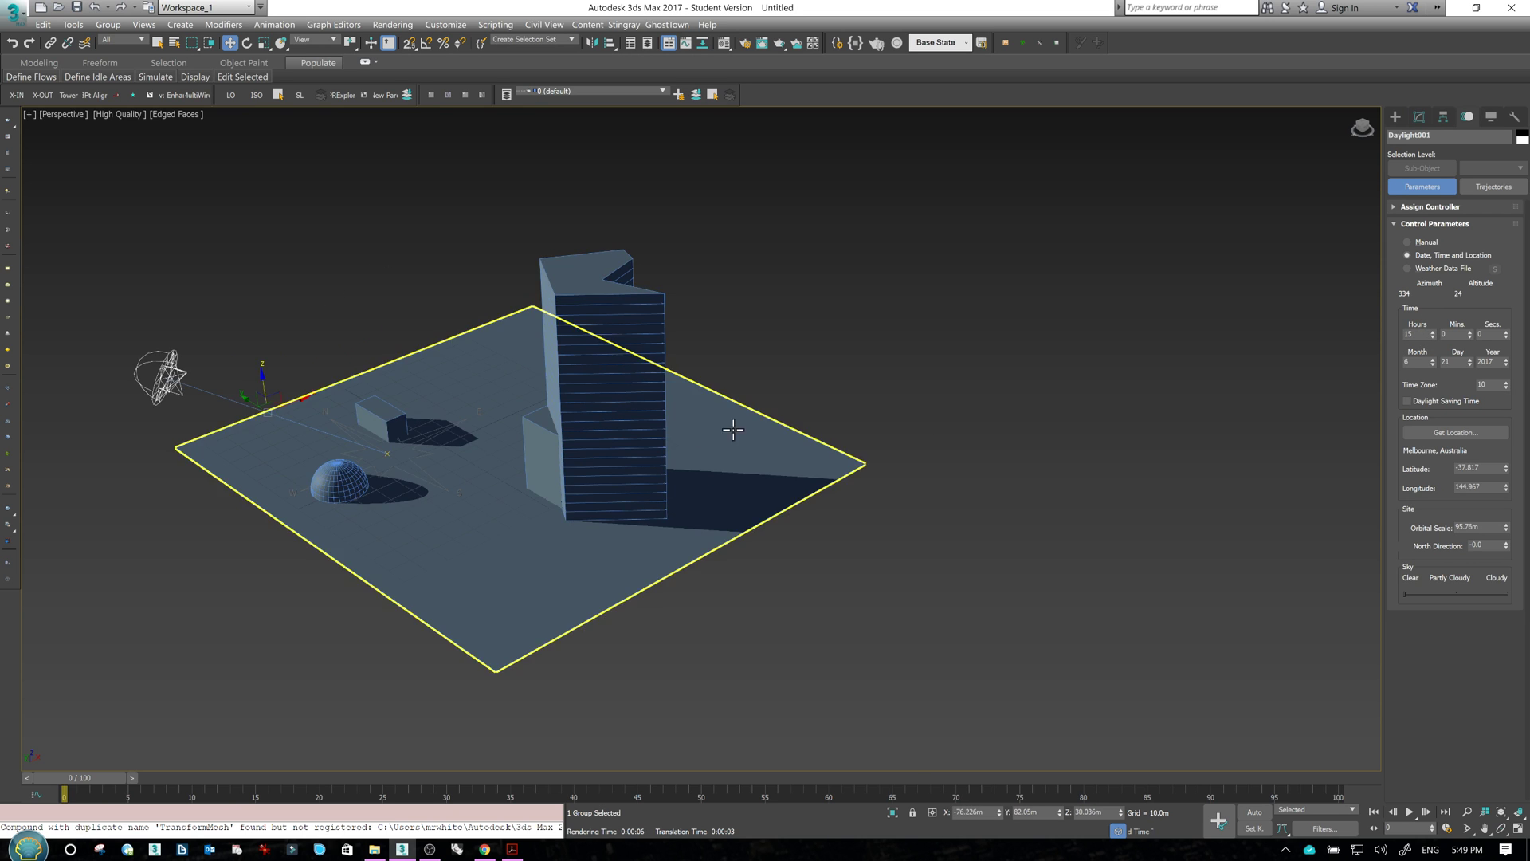
scroll(734, 431, "up", 5)
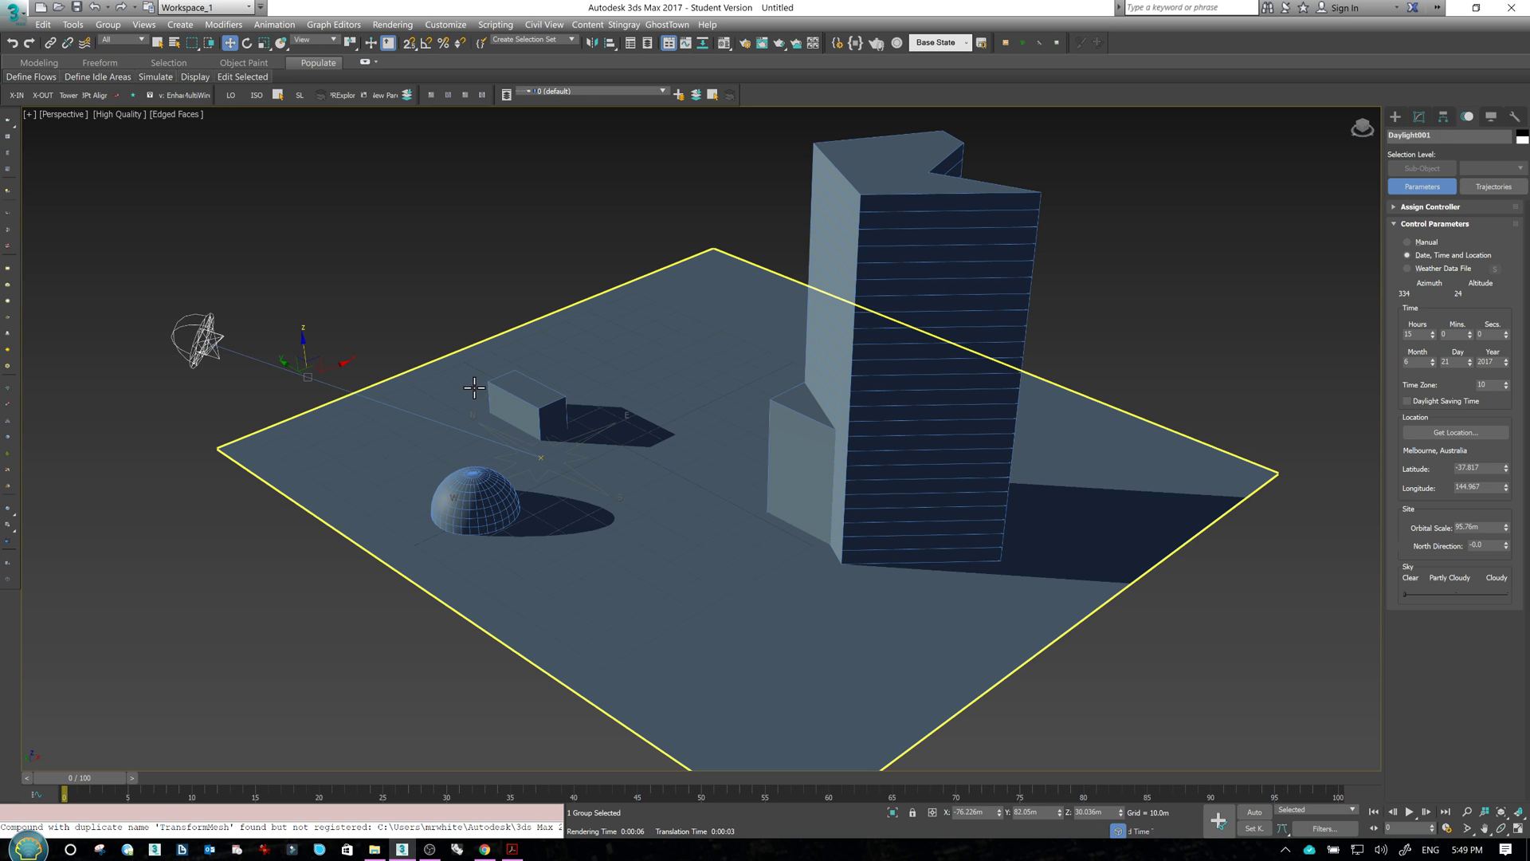
- Clone the Daylight001 sun system to create Daylight002 and select it
key("ctrl+v")
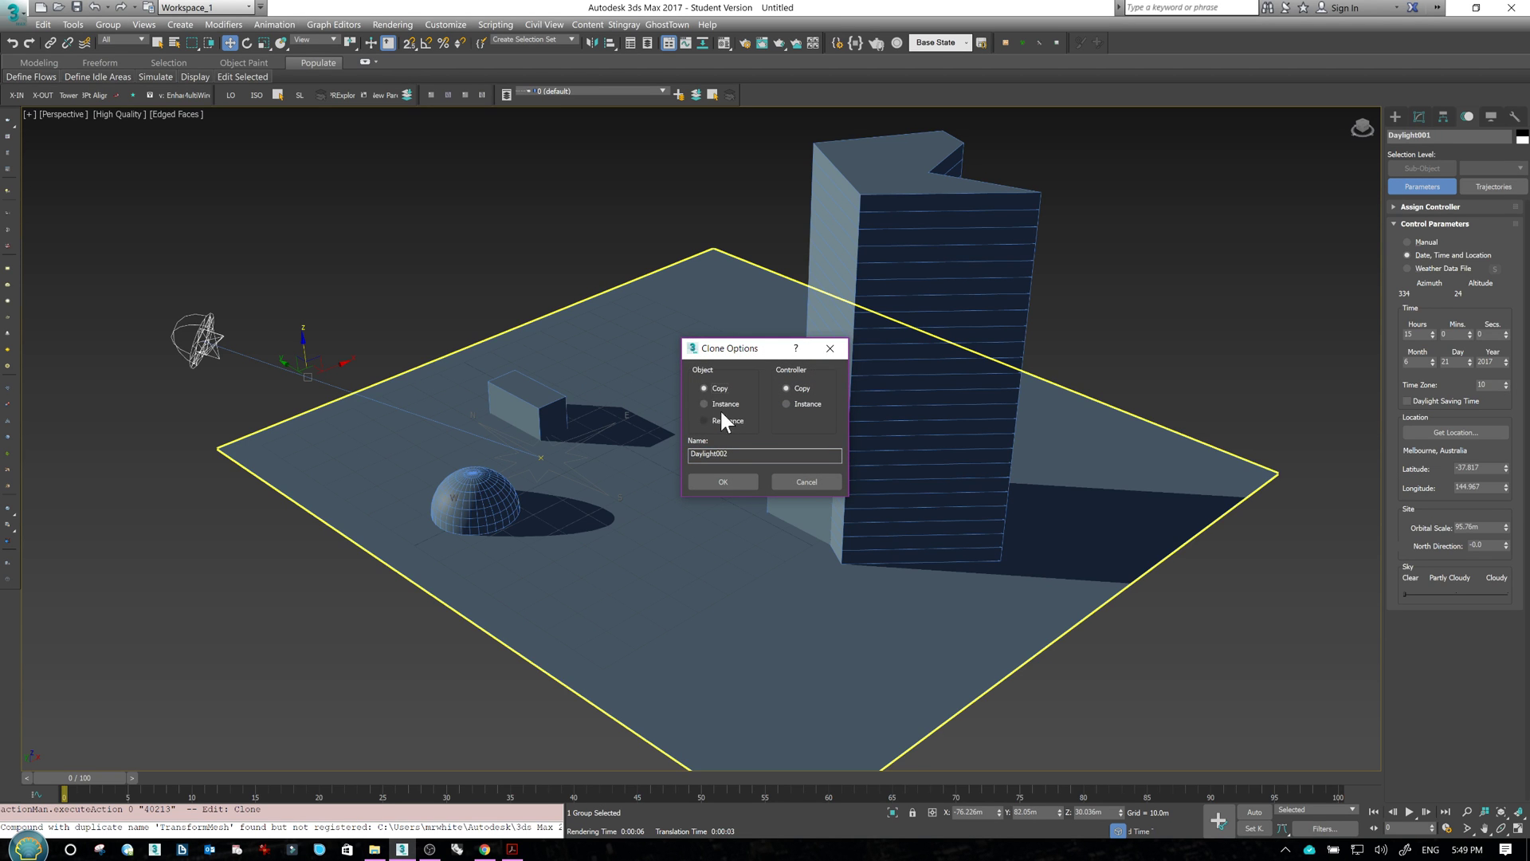
left_click(726, 481)
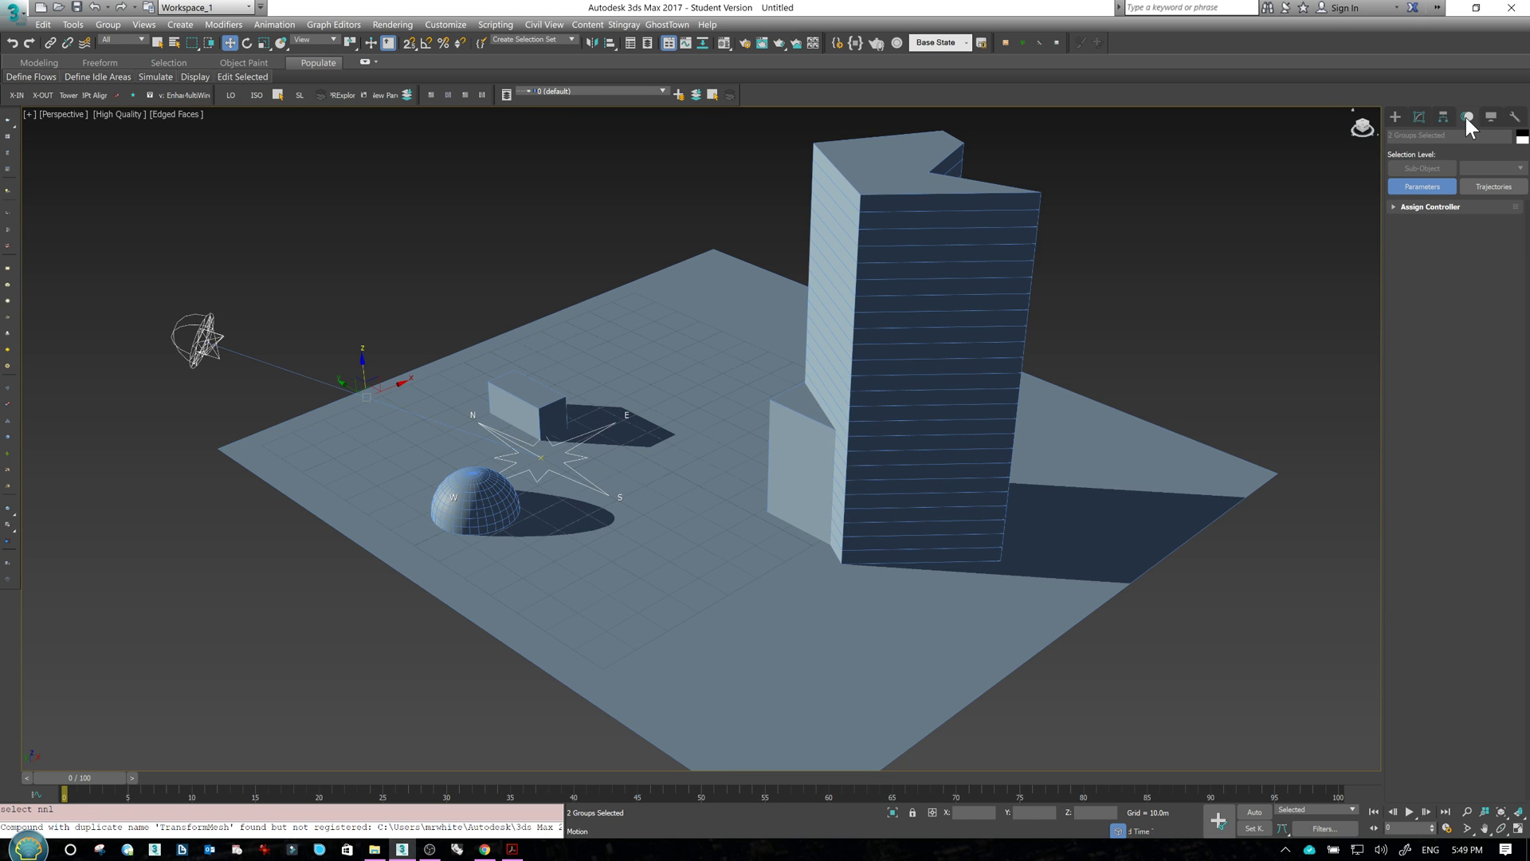
left_click(199, 341)
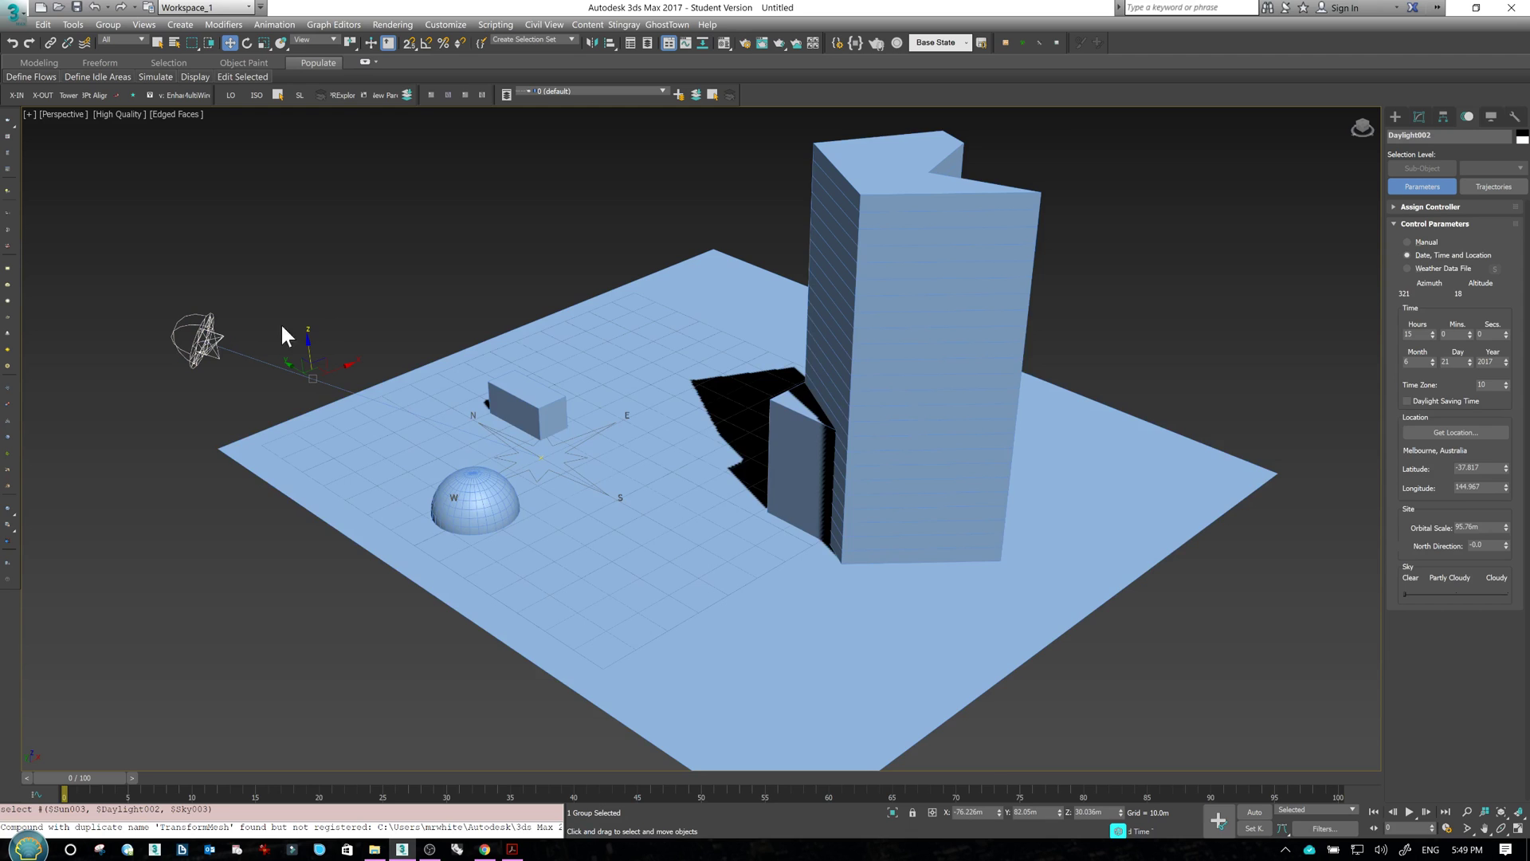
- Step Daylight002's hour up to 17, then down to 13, and zoom in on the shadows
left_click(1432, 332)
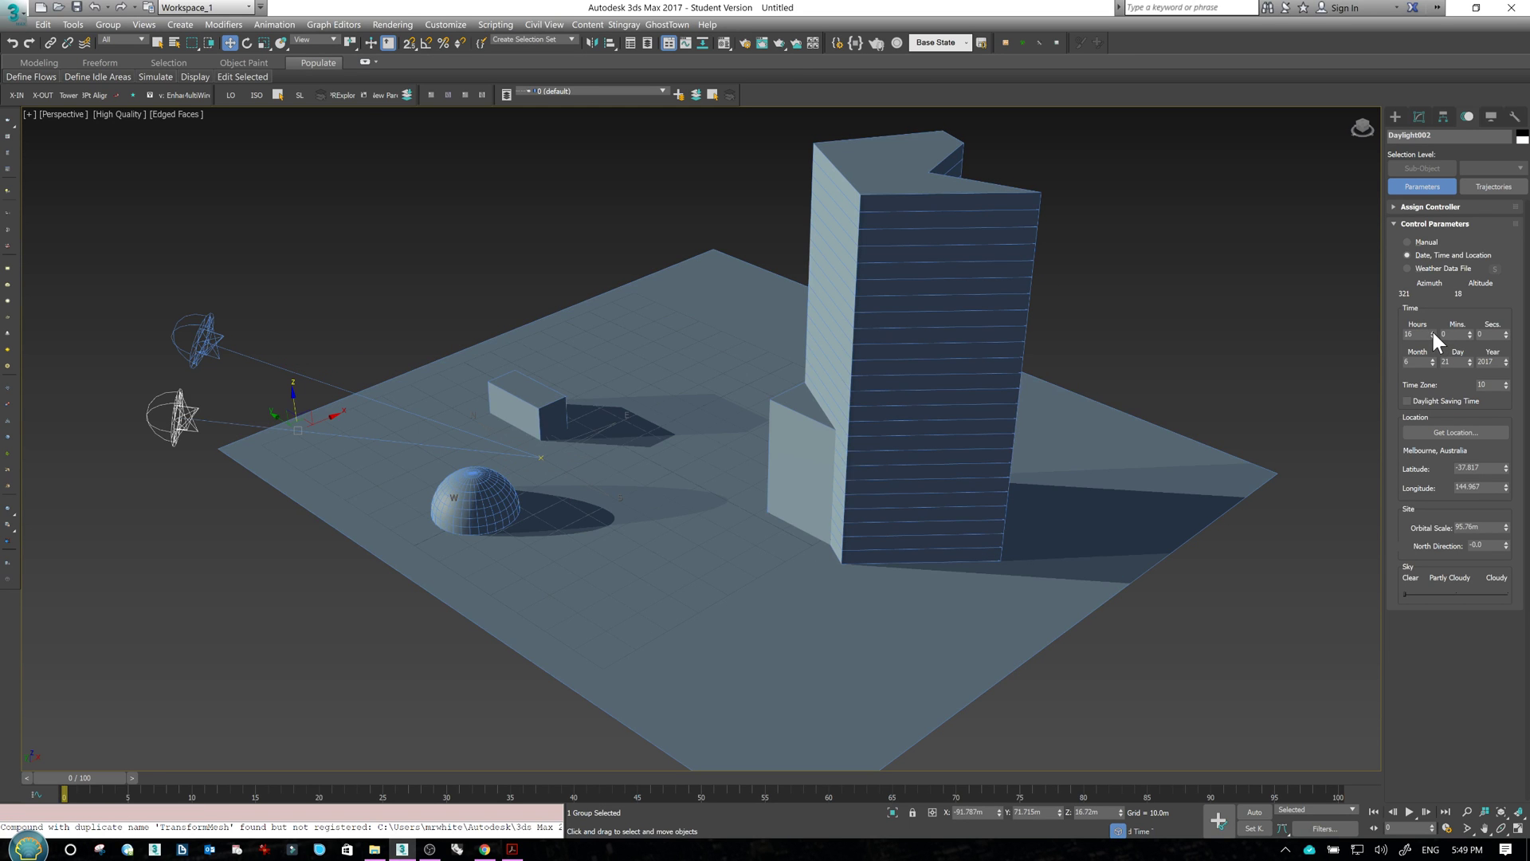
left_click(1432, 331)
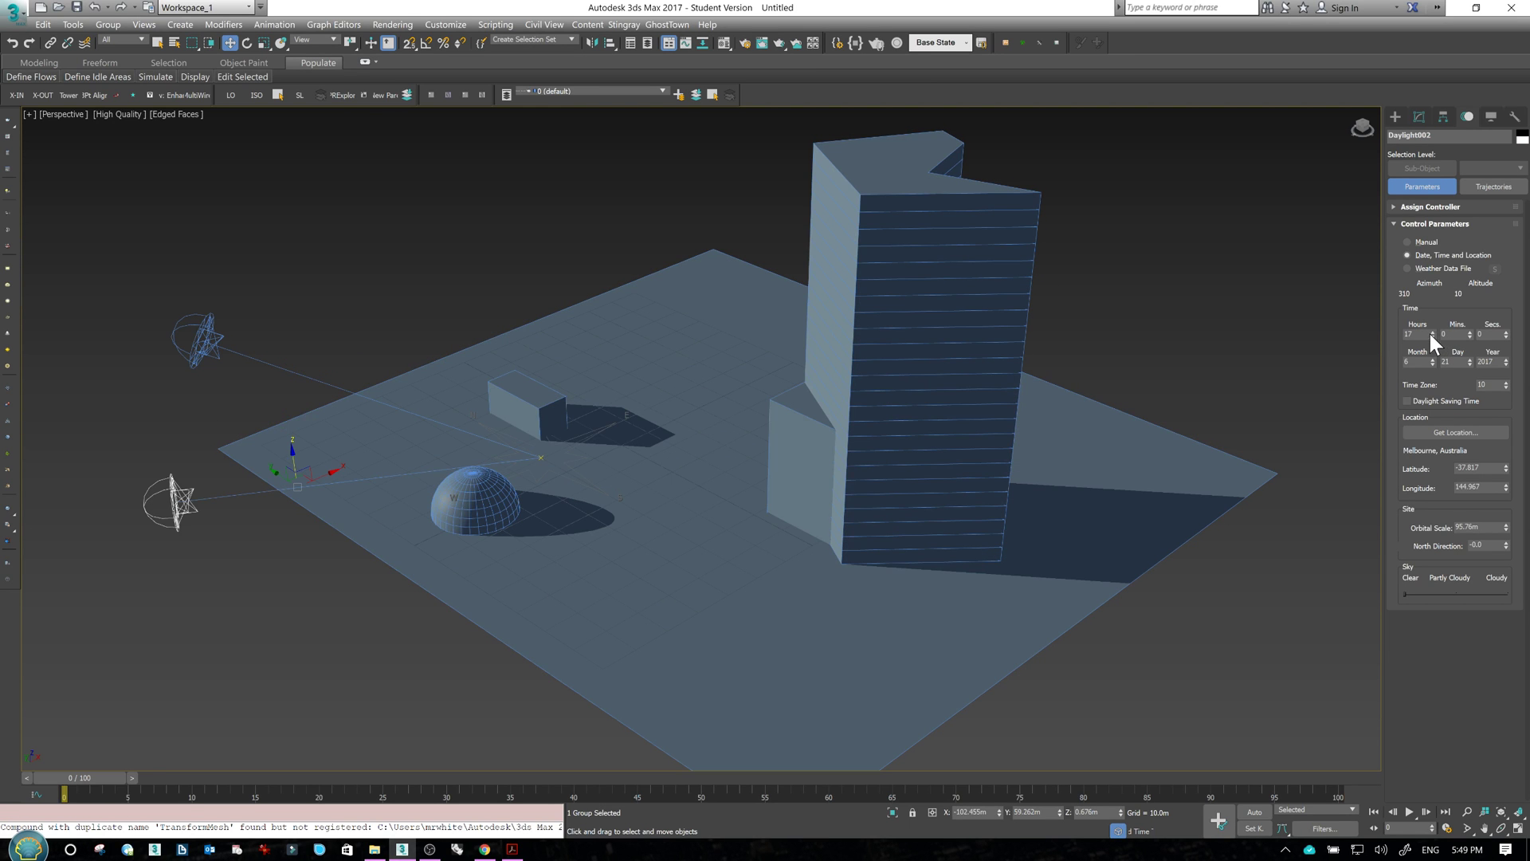
left_click(1432, 337)
left_click(1432, 337)
left_click(1433, 337)
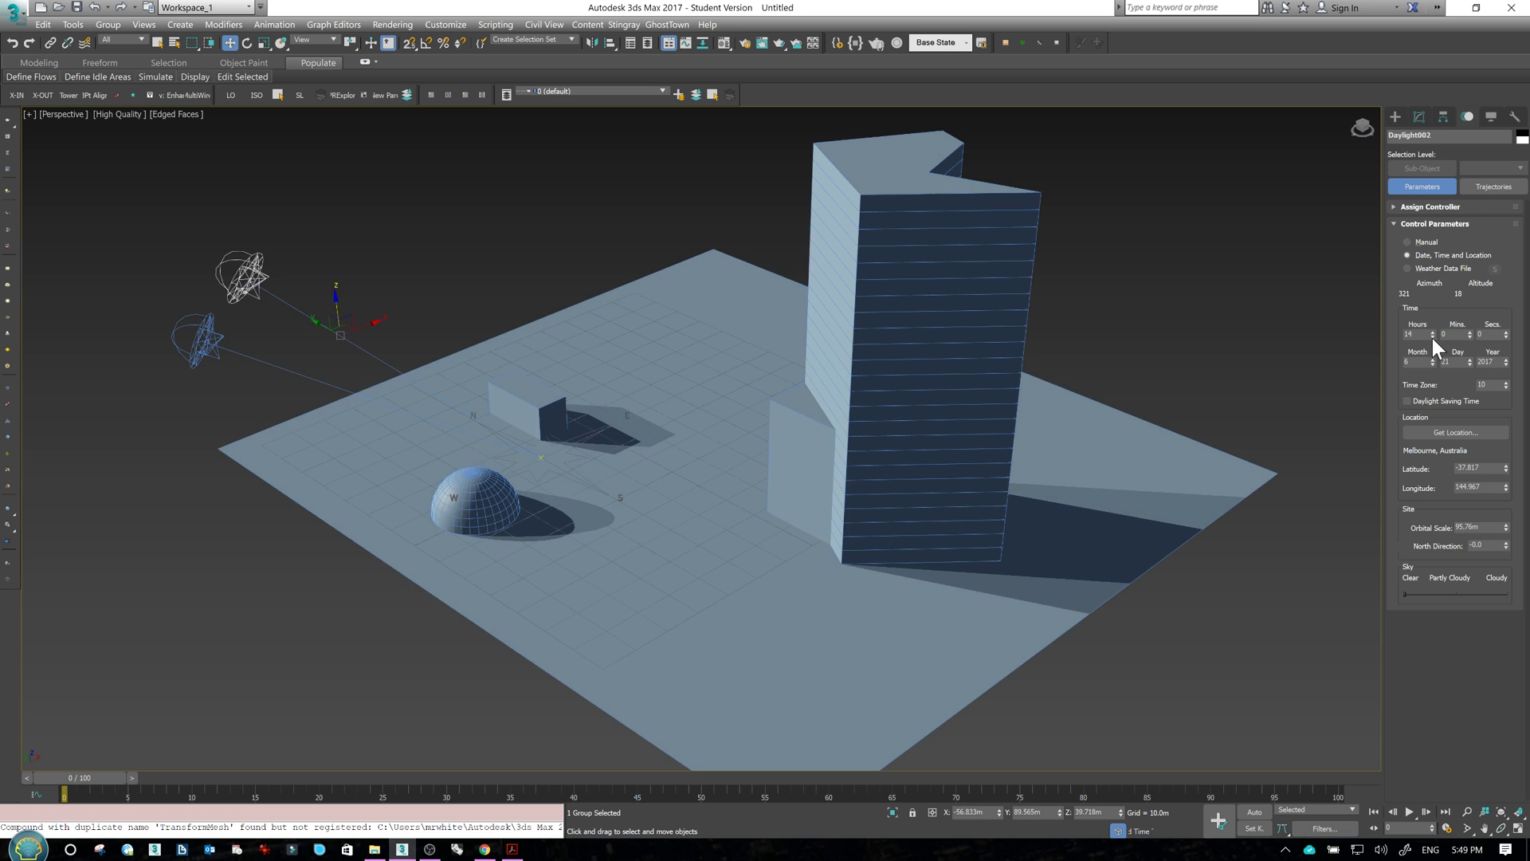
left_click(1432, 337)
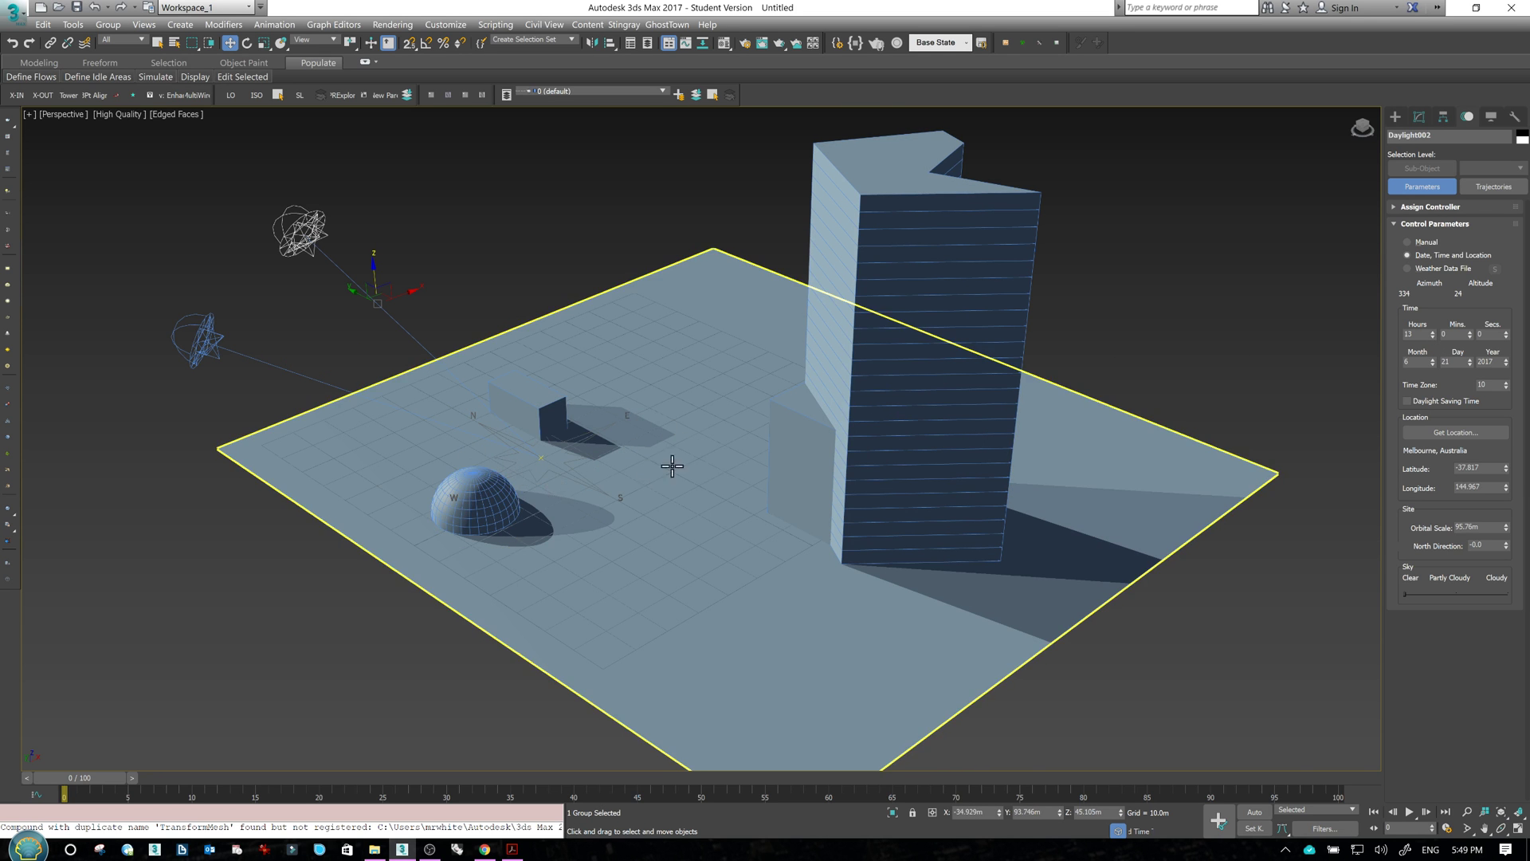
scroll(672, 466, "up", 5)
middle_click_drag(861, 441, 1014, 375)
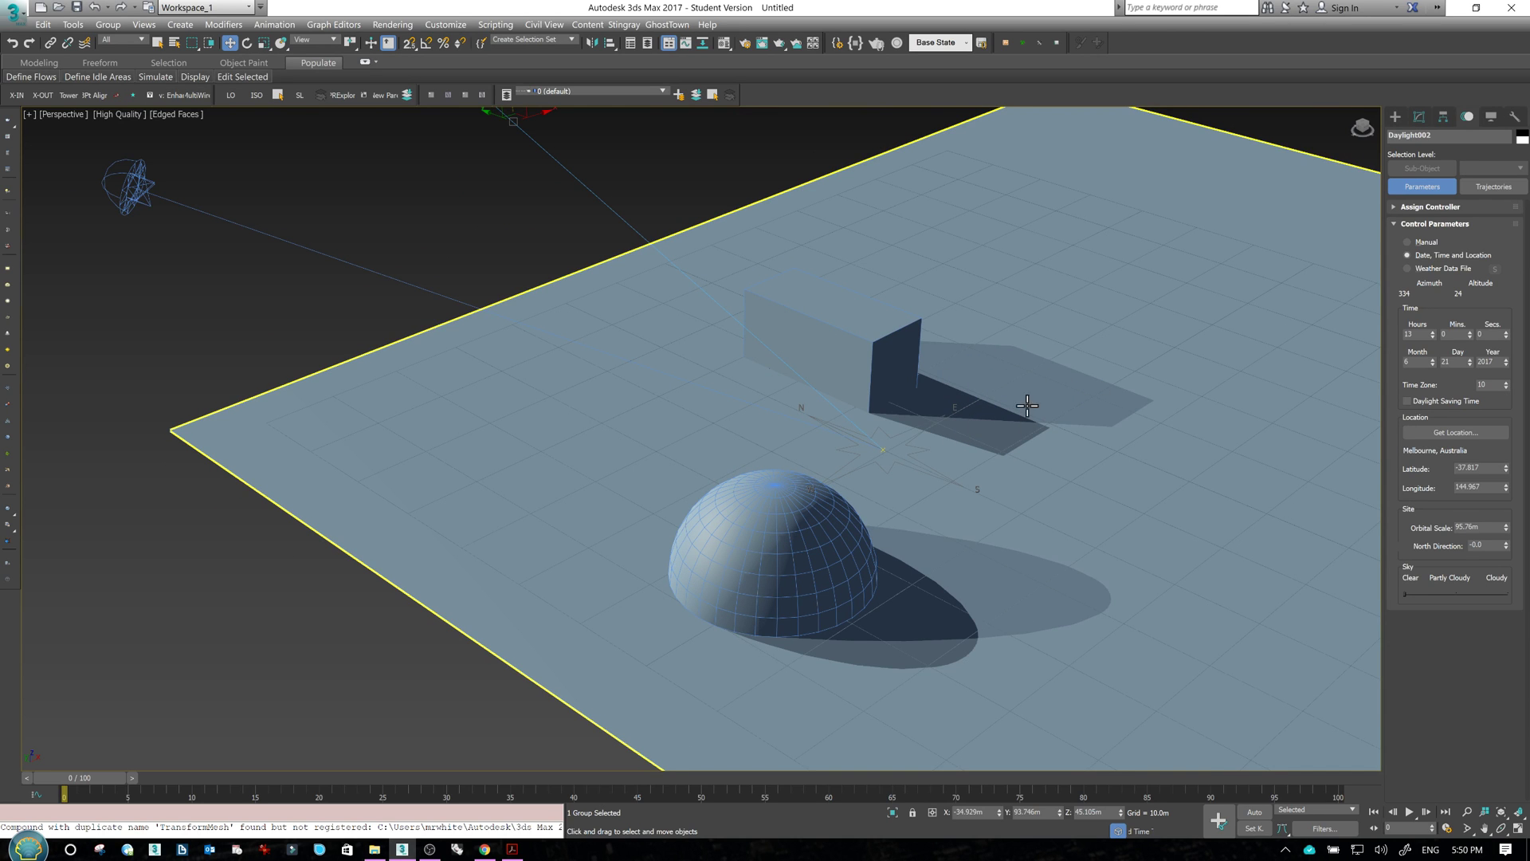
- Uncheck Skylight Active on Daylight002 and Daylight001, then orbit to view the site from above
left_click(1420, 117)
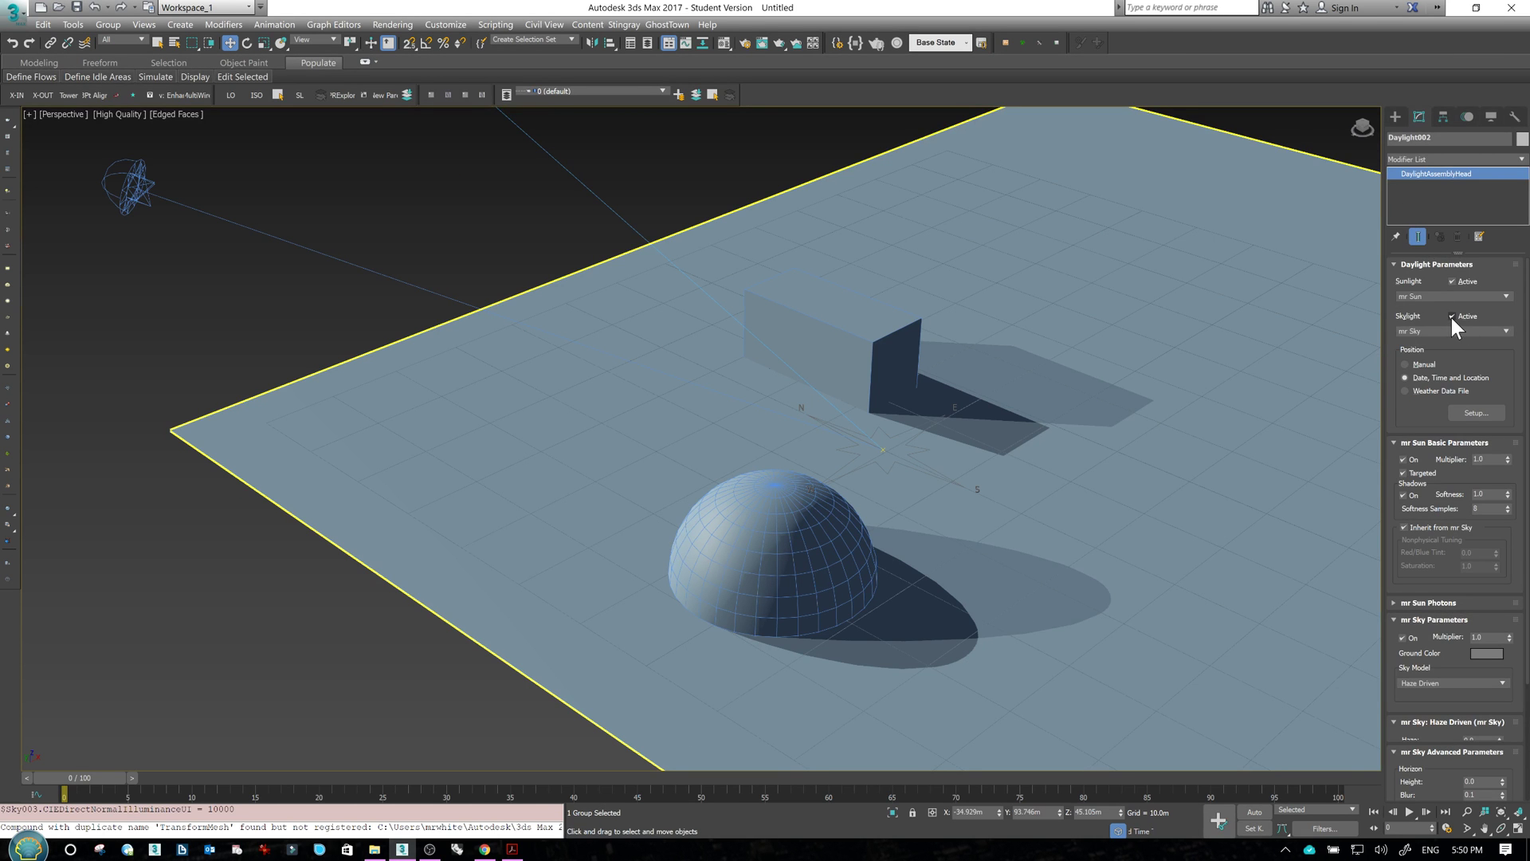
left_click(1451, 317)
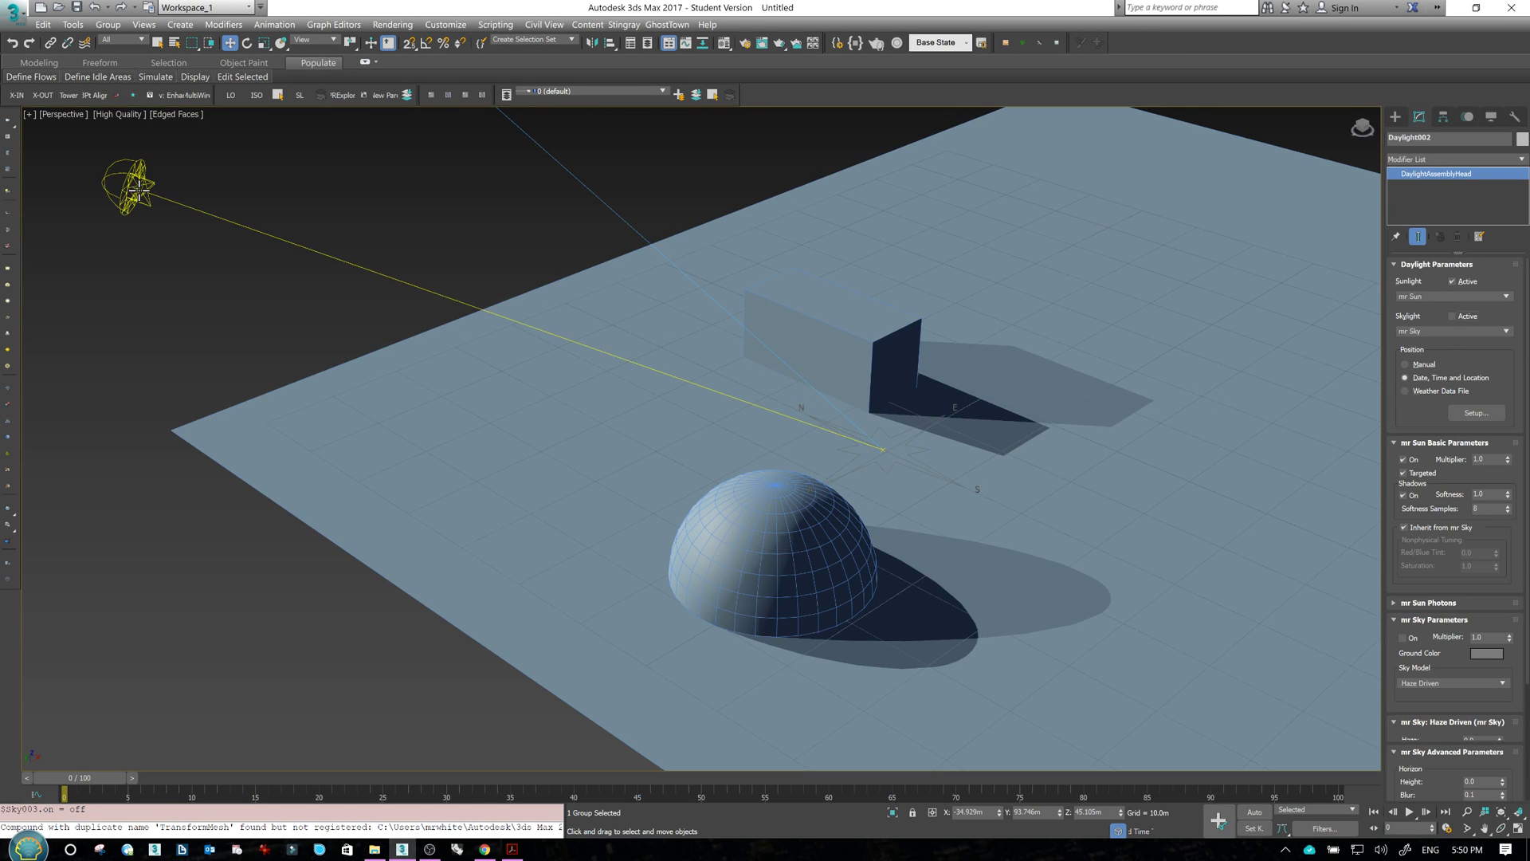
left_click(263, 231)
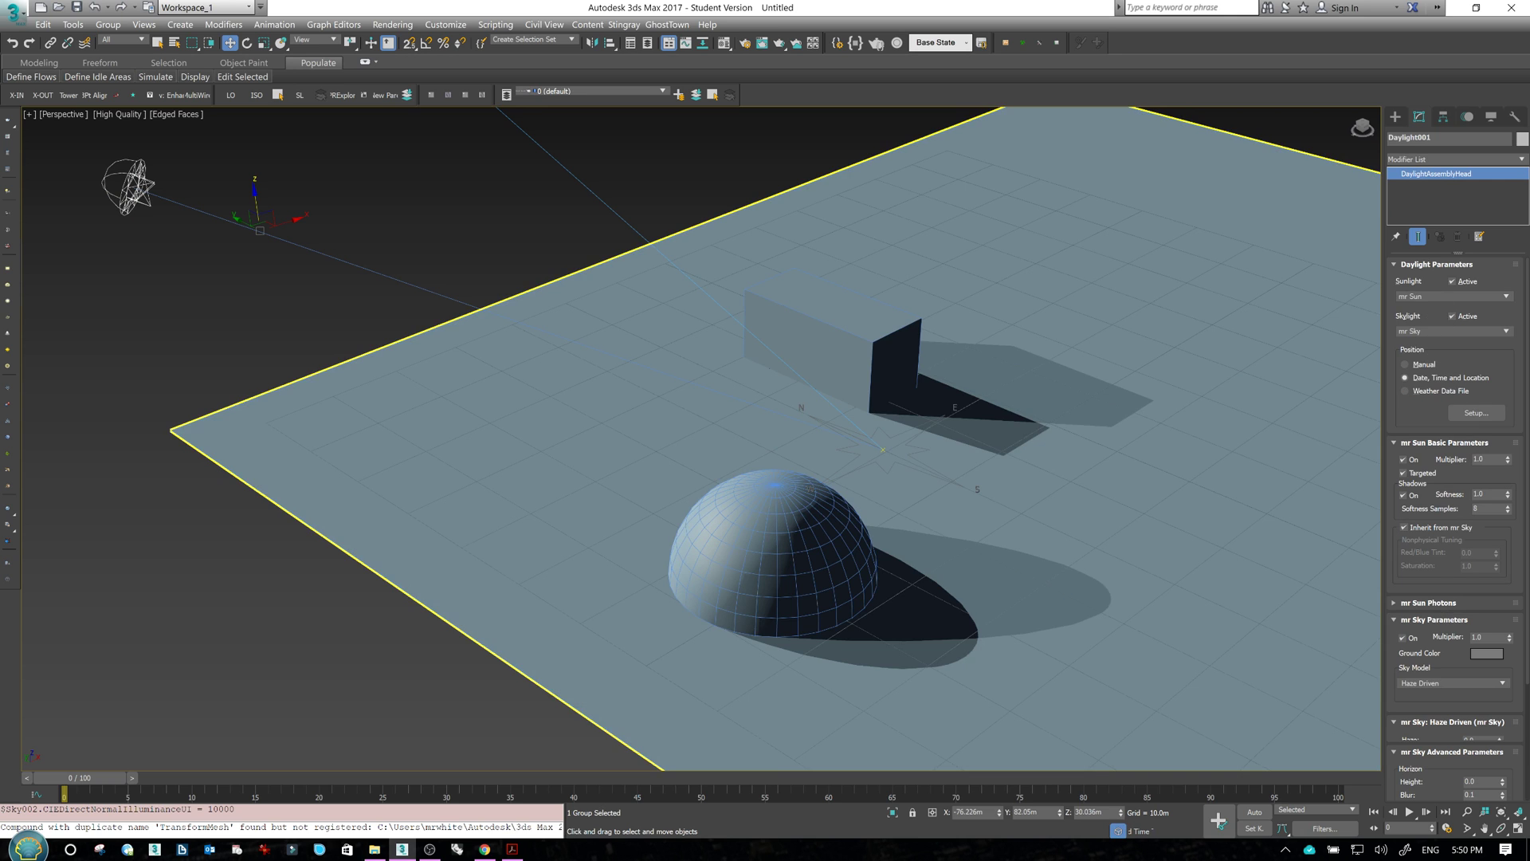
left_click(1452, 315)
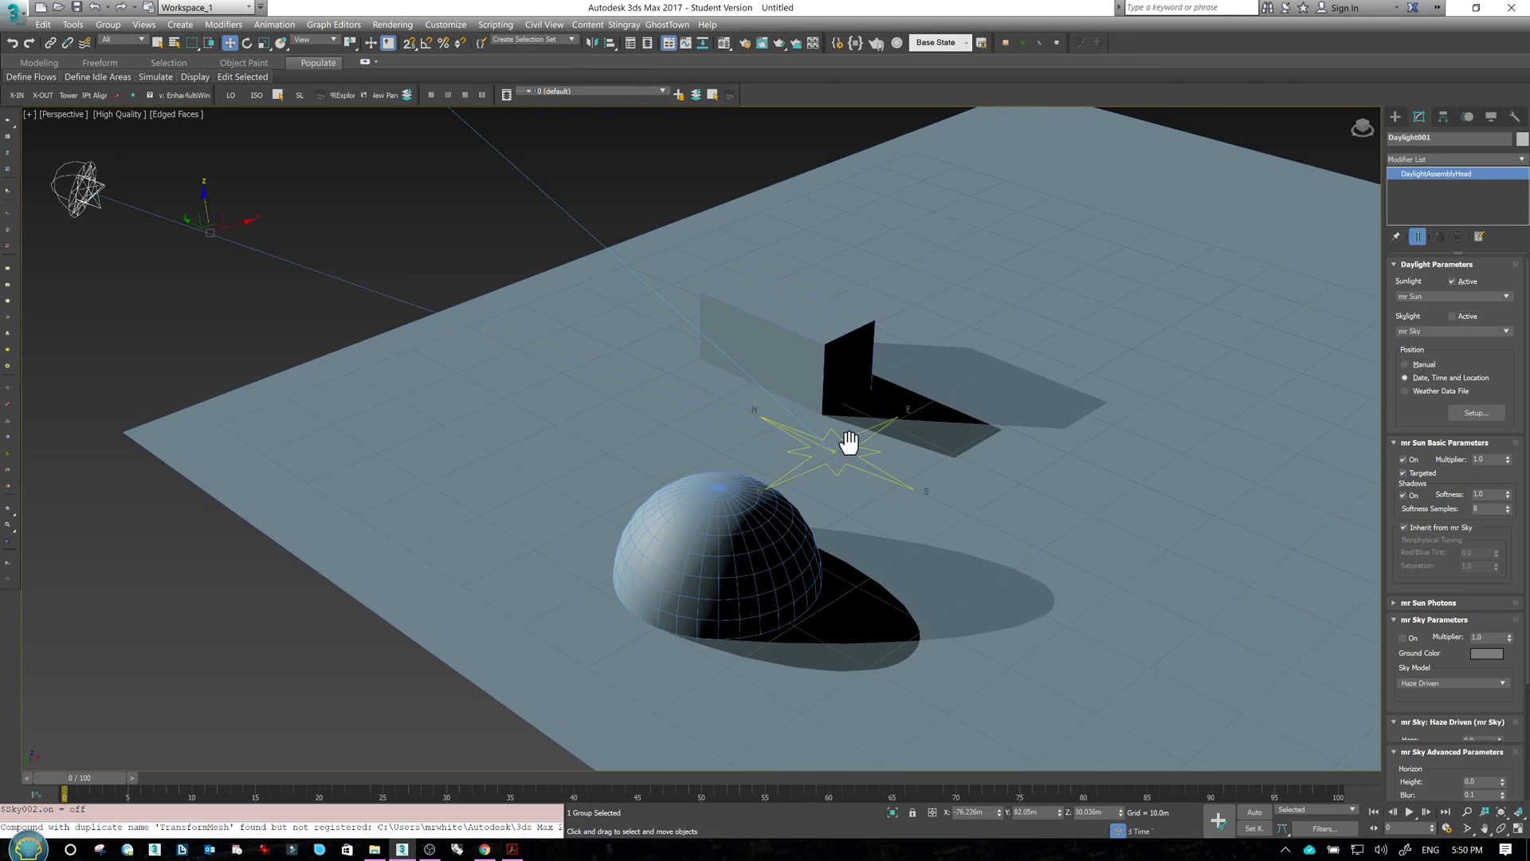
scroll(833, 438, "down", 4)
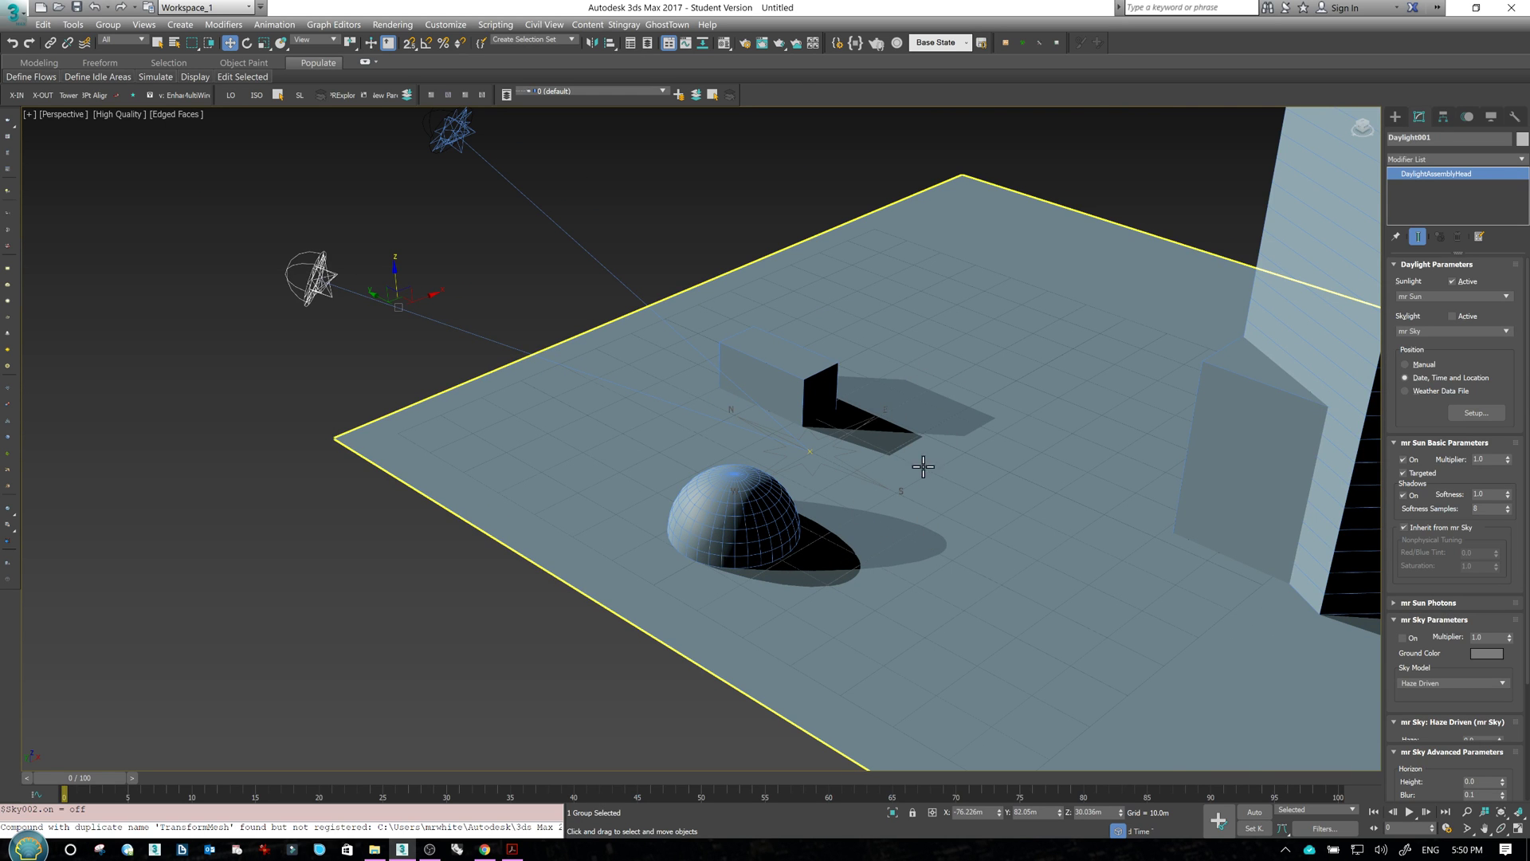
key("ctrl+r")
left_click_drag(809, 423, 699, 403)
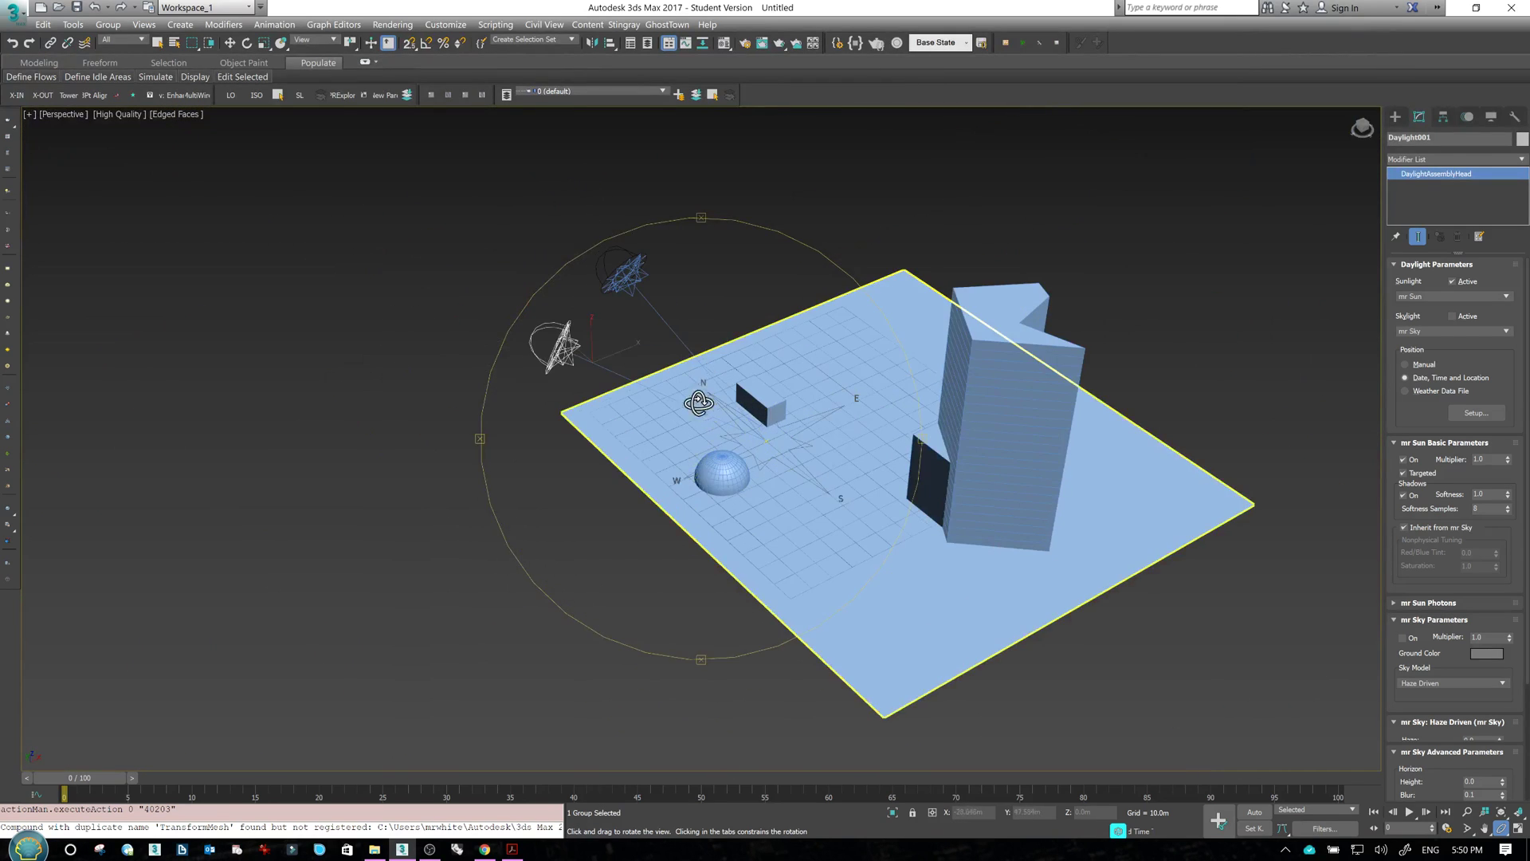
right_click(758, 241)
left_click(811, 342)
scroll(811, 342, "up", 5)
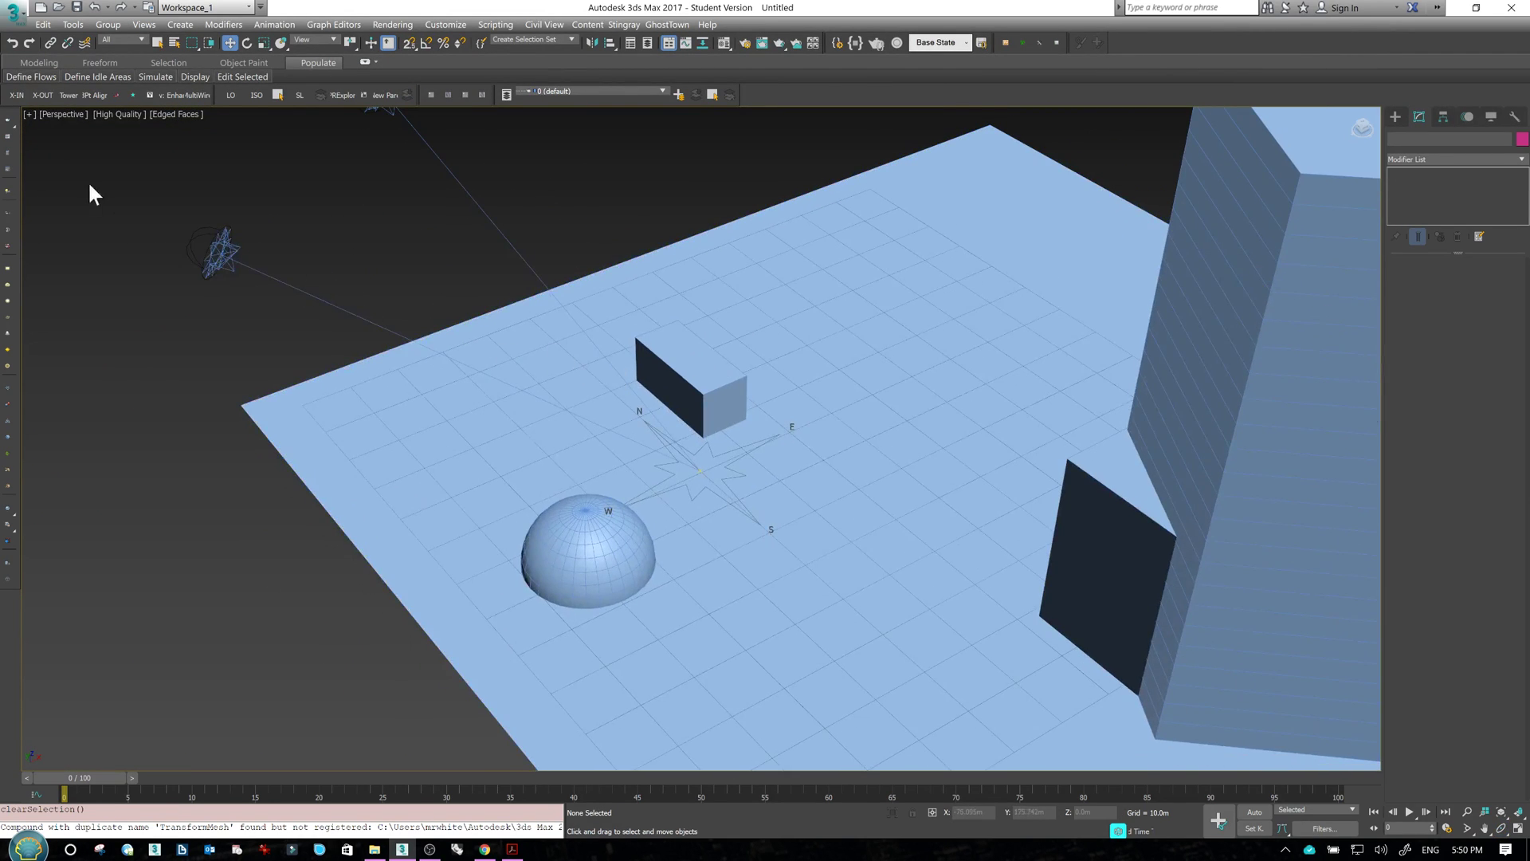
scroll(609, 438, "up", 5)
scroll(606, 415, "down", 3)
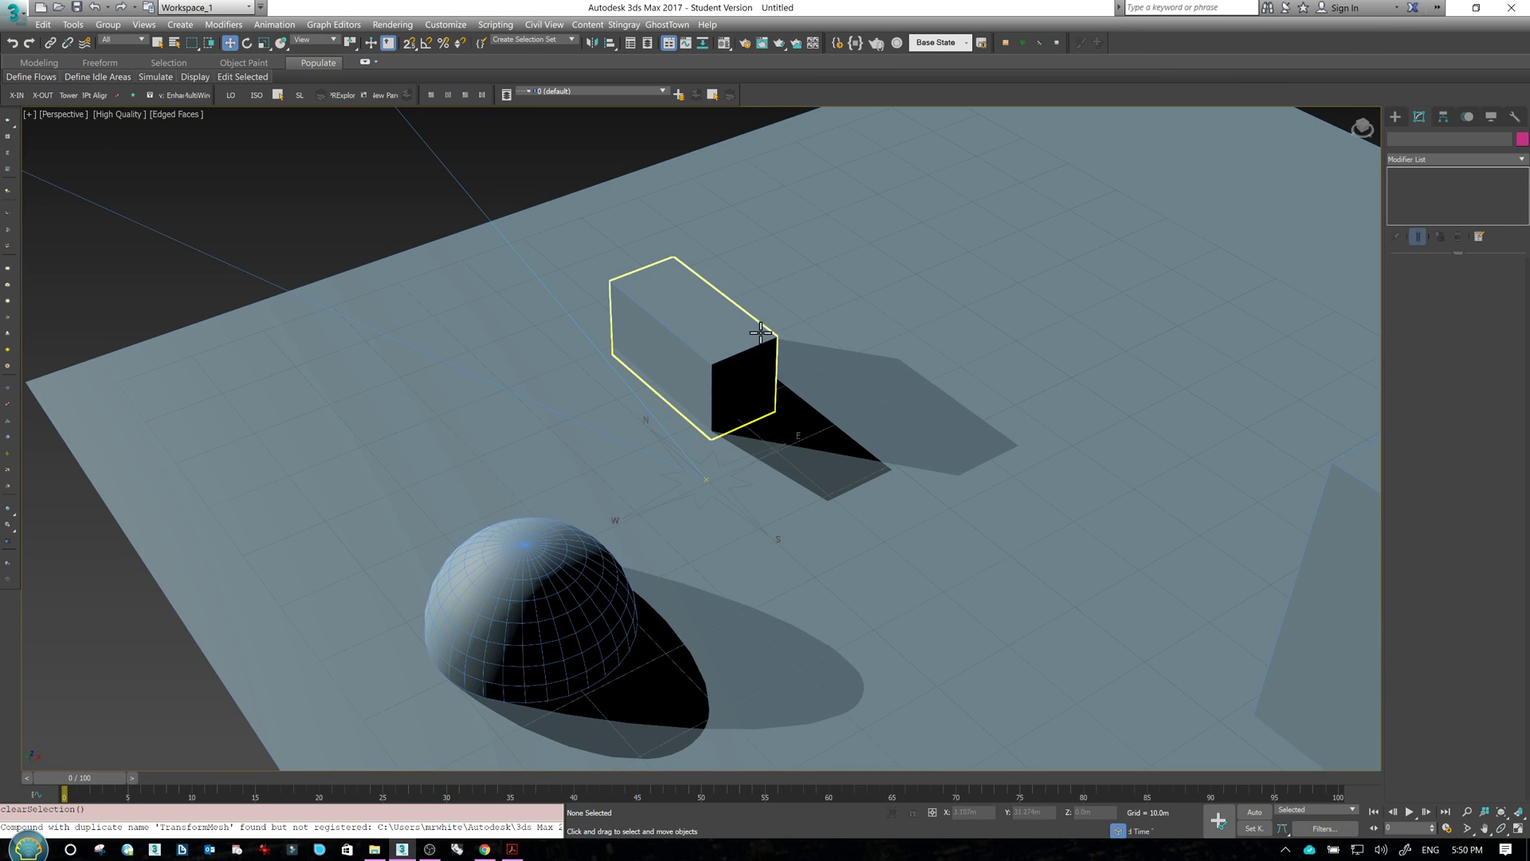
scroll(512, 331, "down", 6)
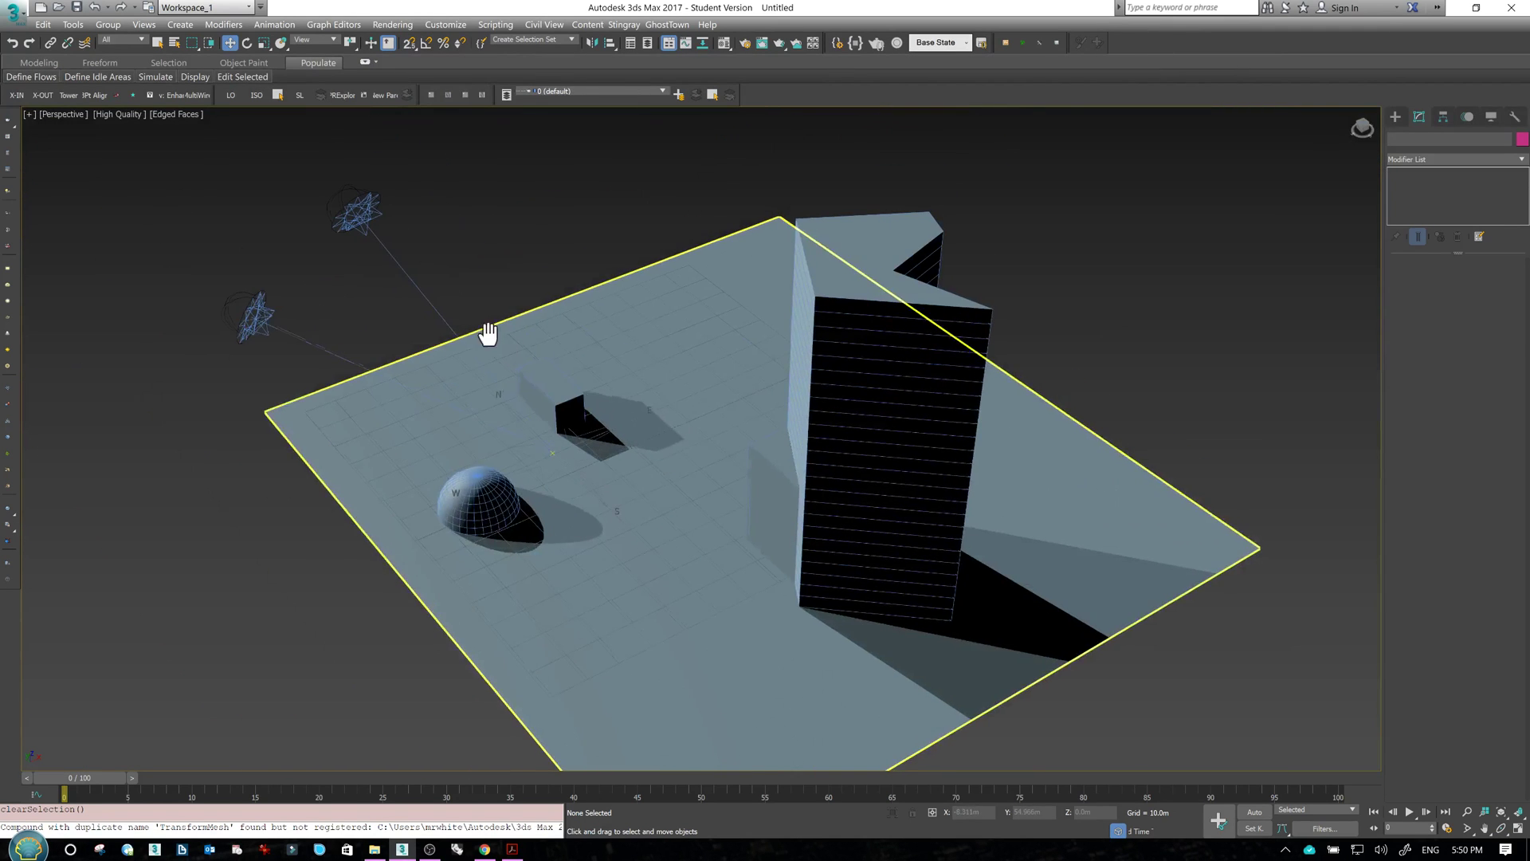
left_click(363, 214)
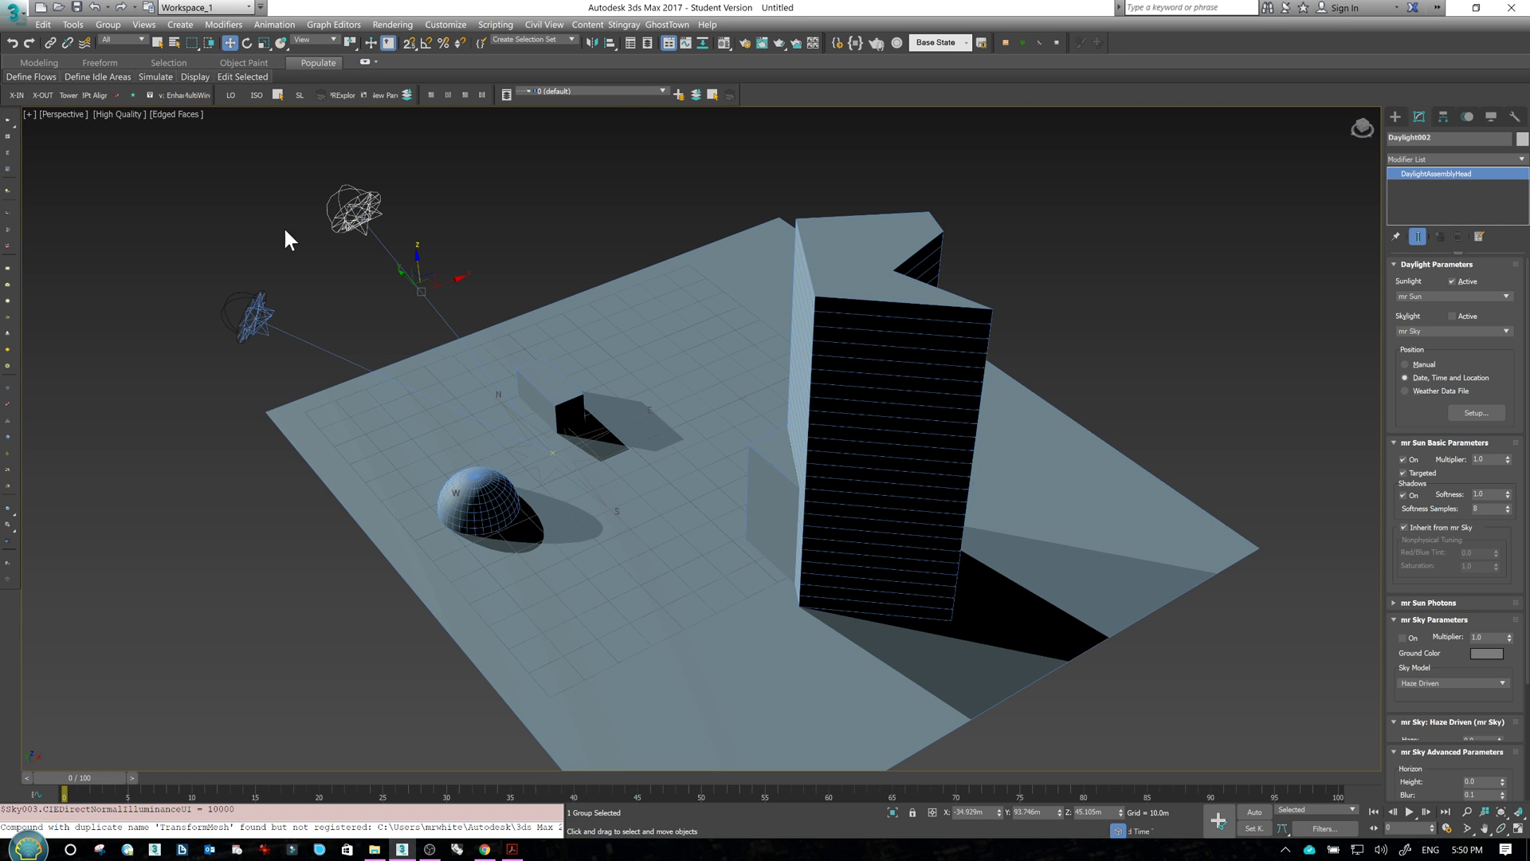
- Select Daylight001 and raise its month from 6 to 10 in the Motion panel
left_click(255, 313)
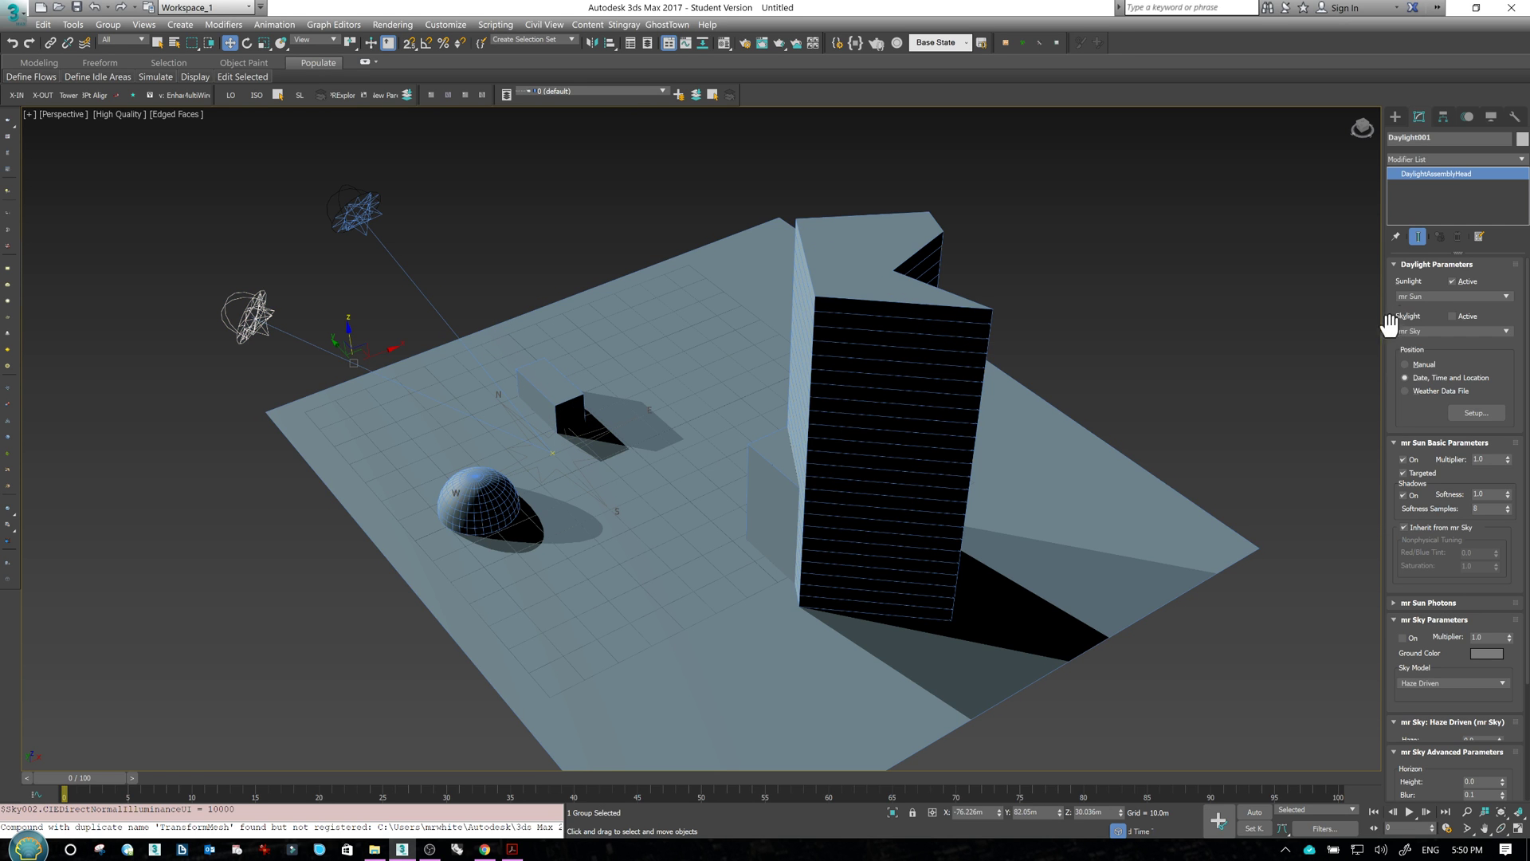
left_click(1467, 117)
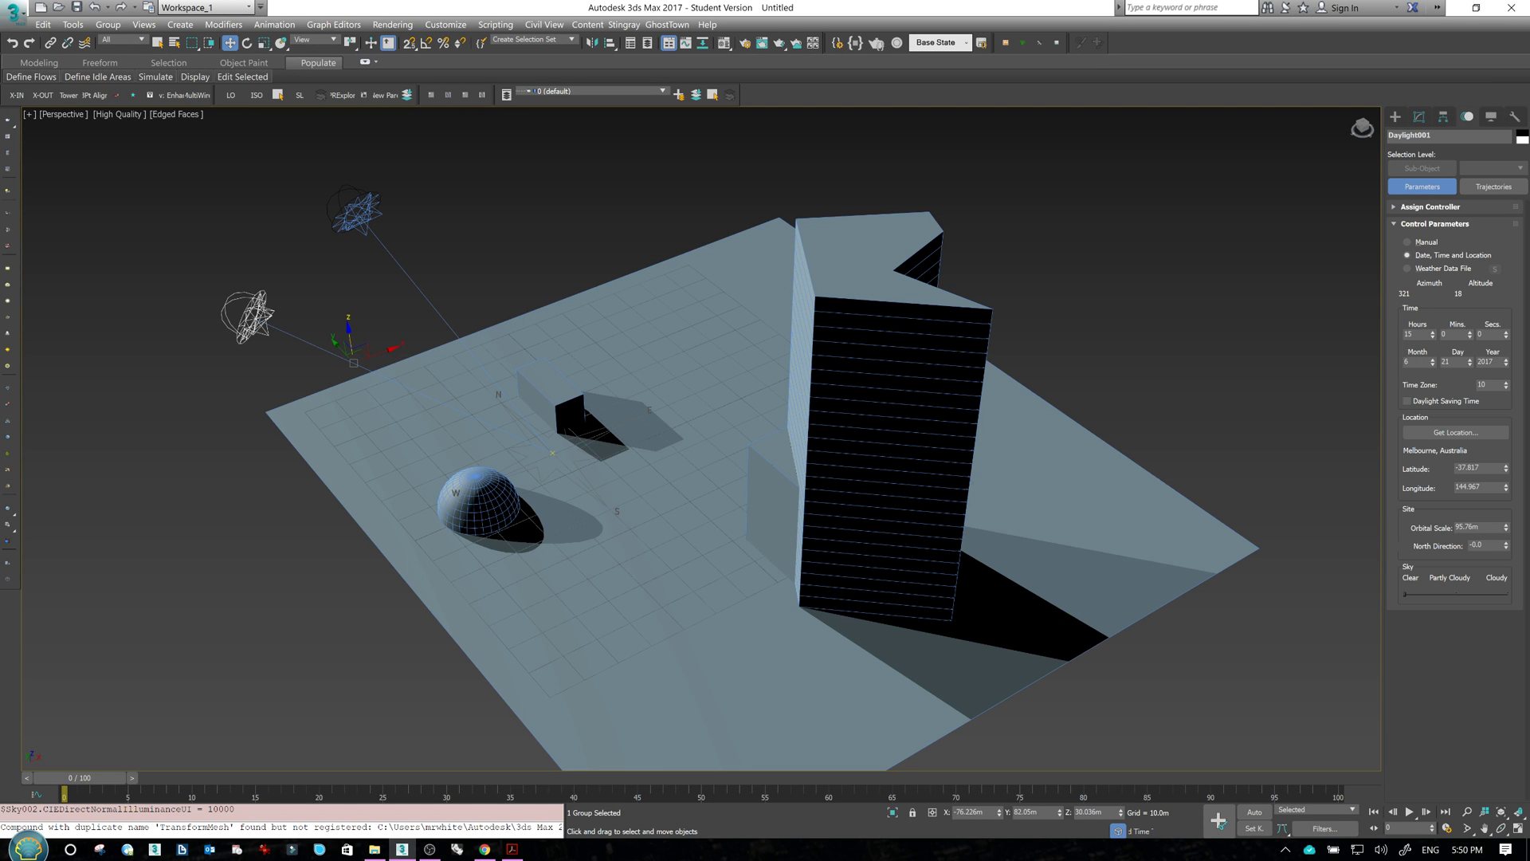
left_click(1432, 359)
left_click(1432, 359)
left_click(1432, 358)
left_click(1432, 357)
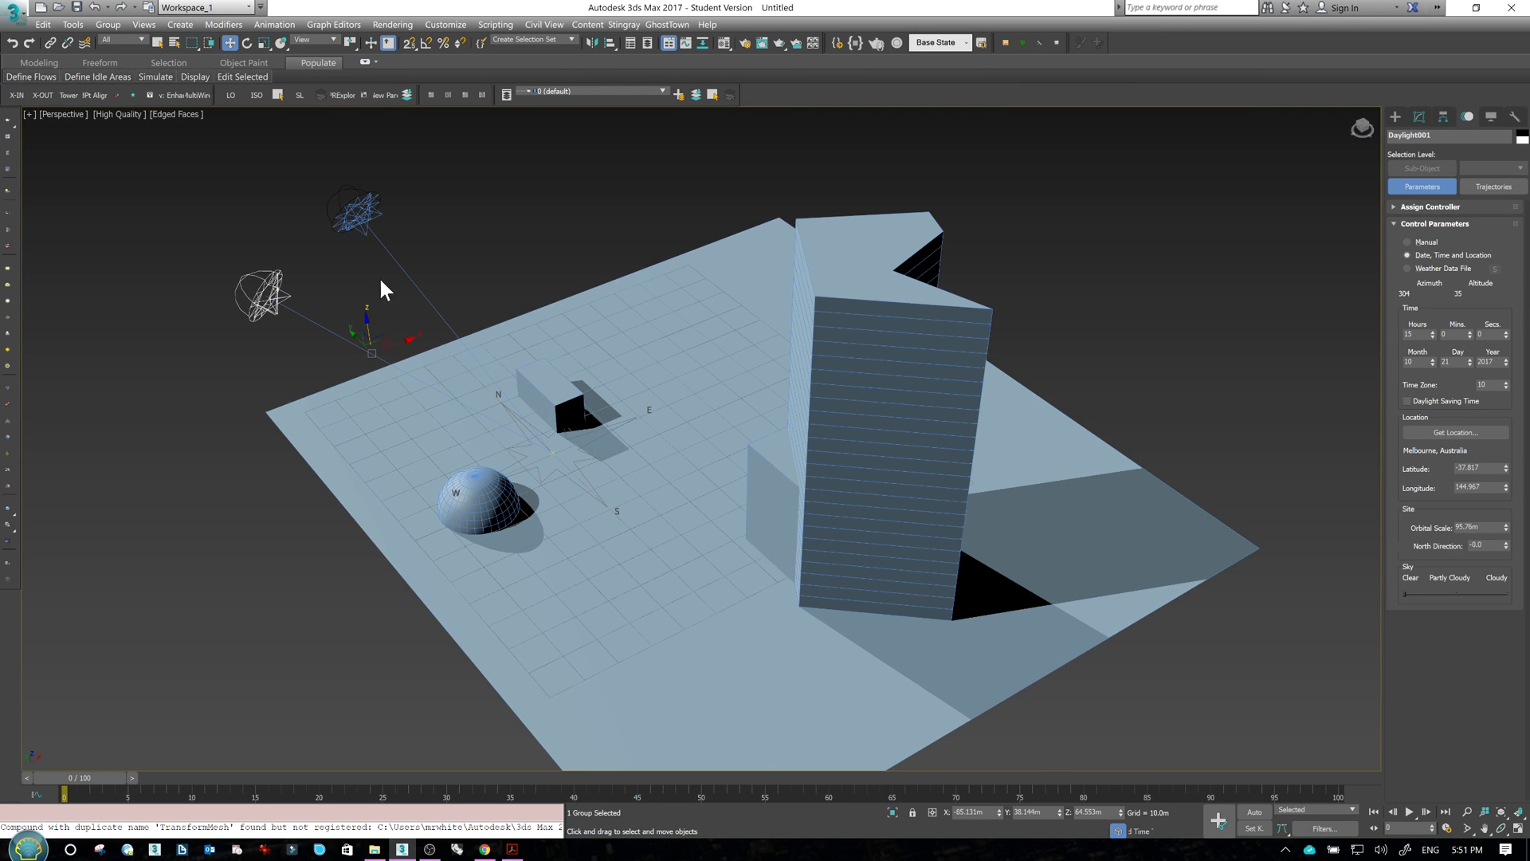
- Re-centre the site view, then open the Animation menu's Wire Parameters submenu
middle_click_drag(389, 308, 433, 245)
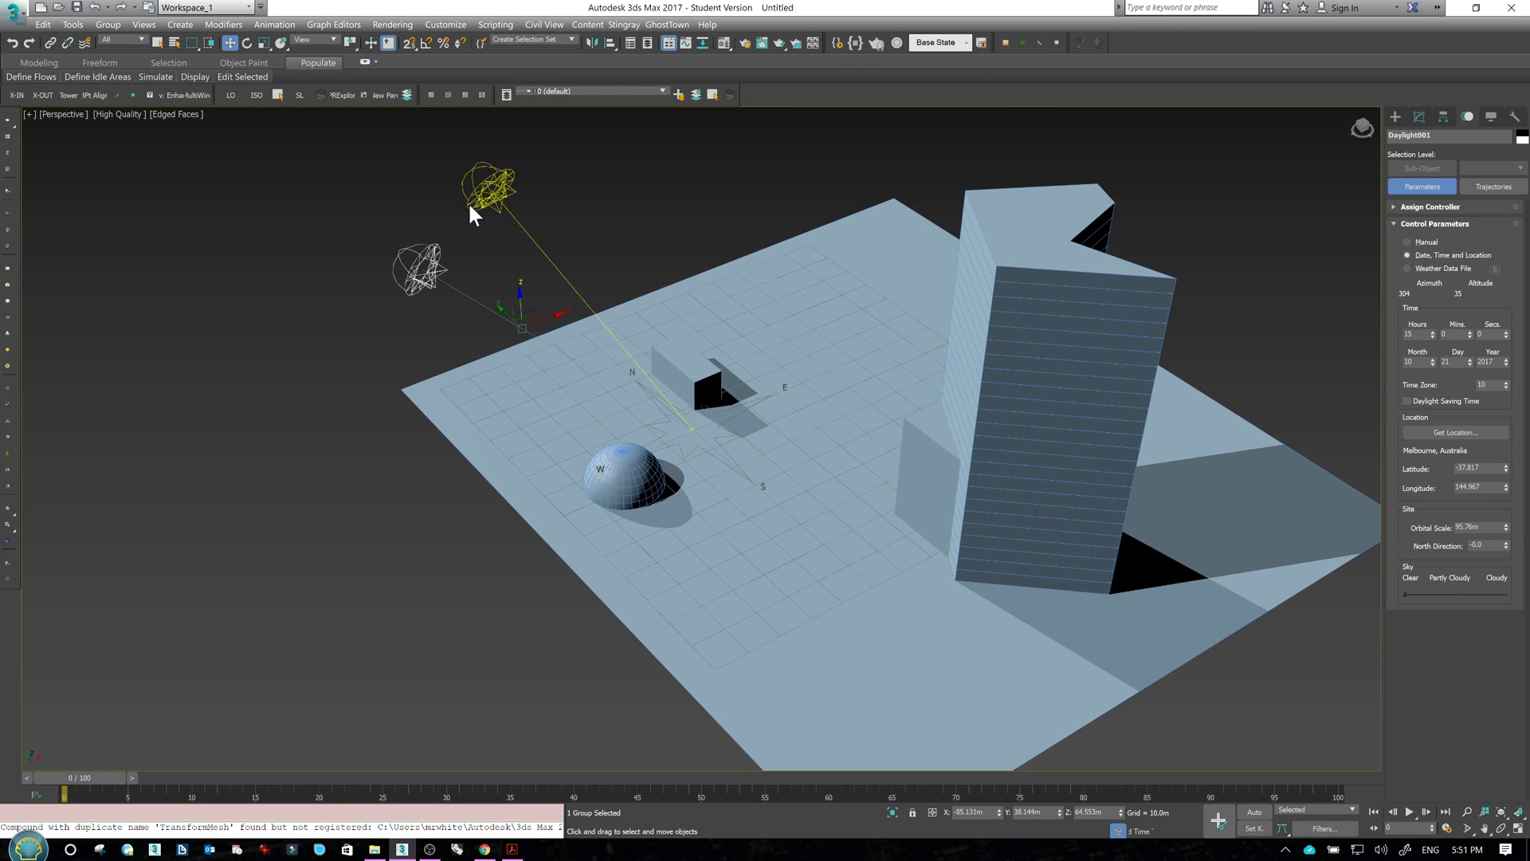
scroll(518, 309, "up", 6)
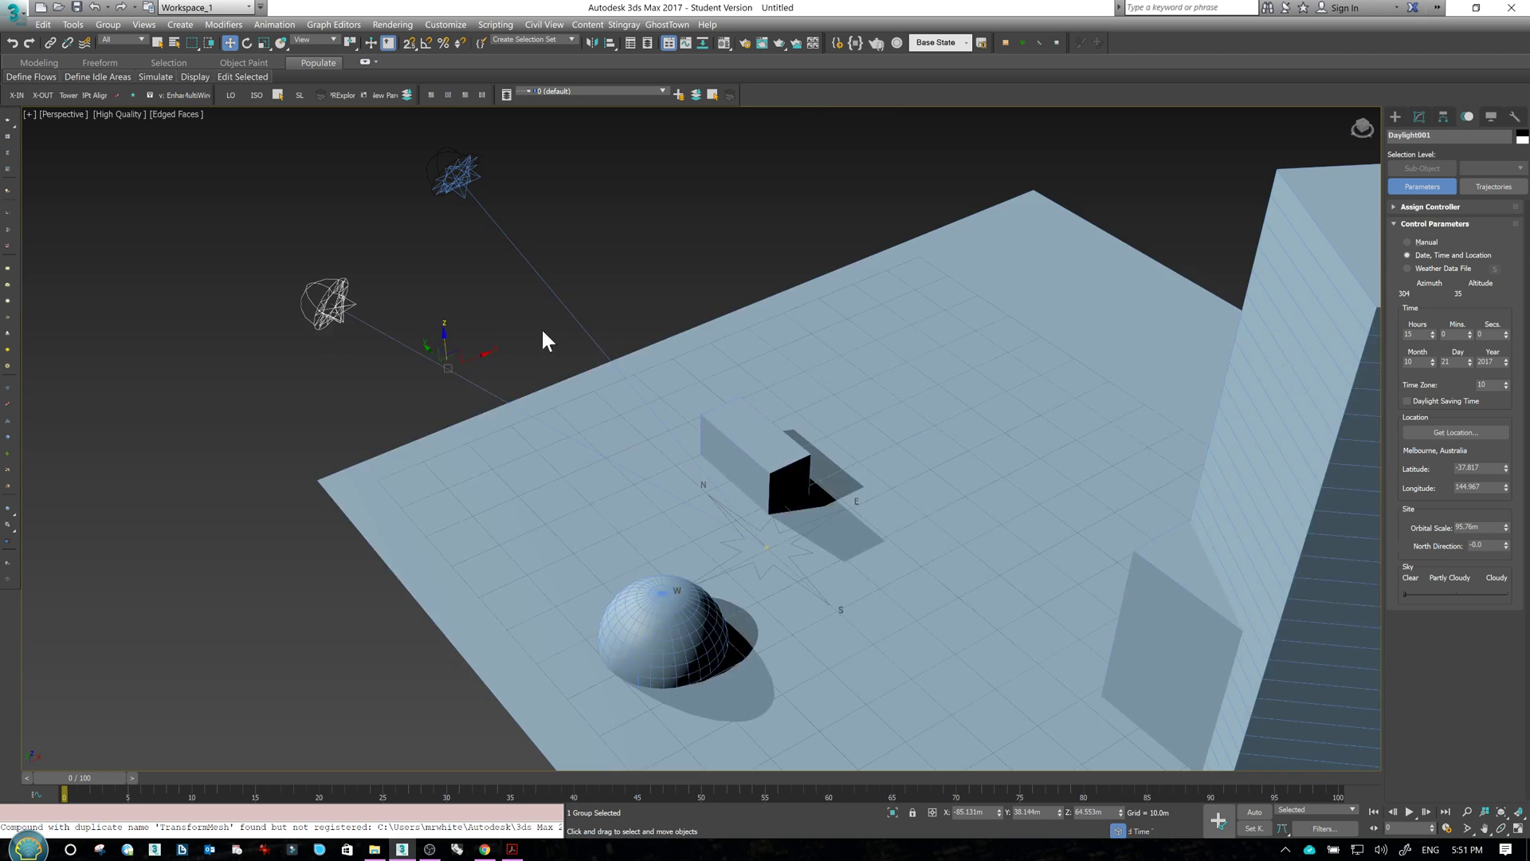
right_click(229, 308)
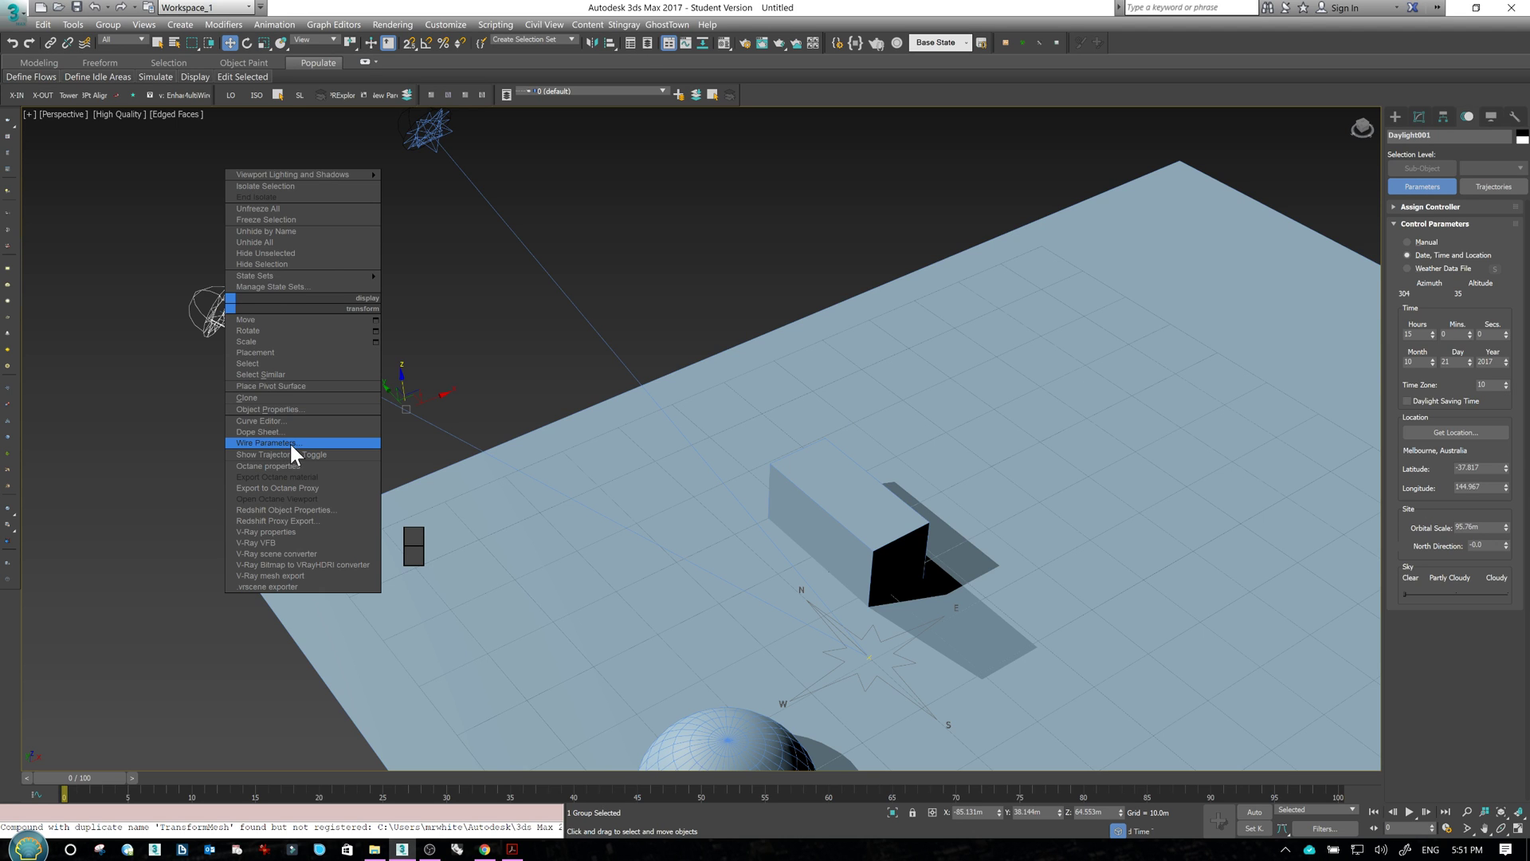
left_click(318, 434)
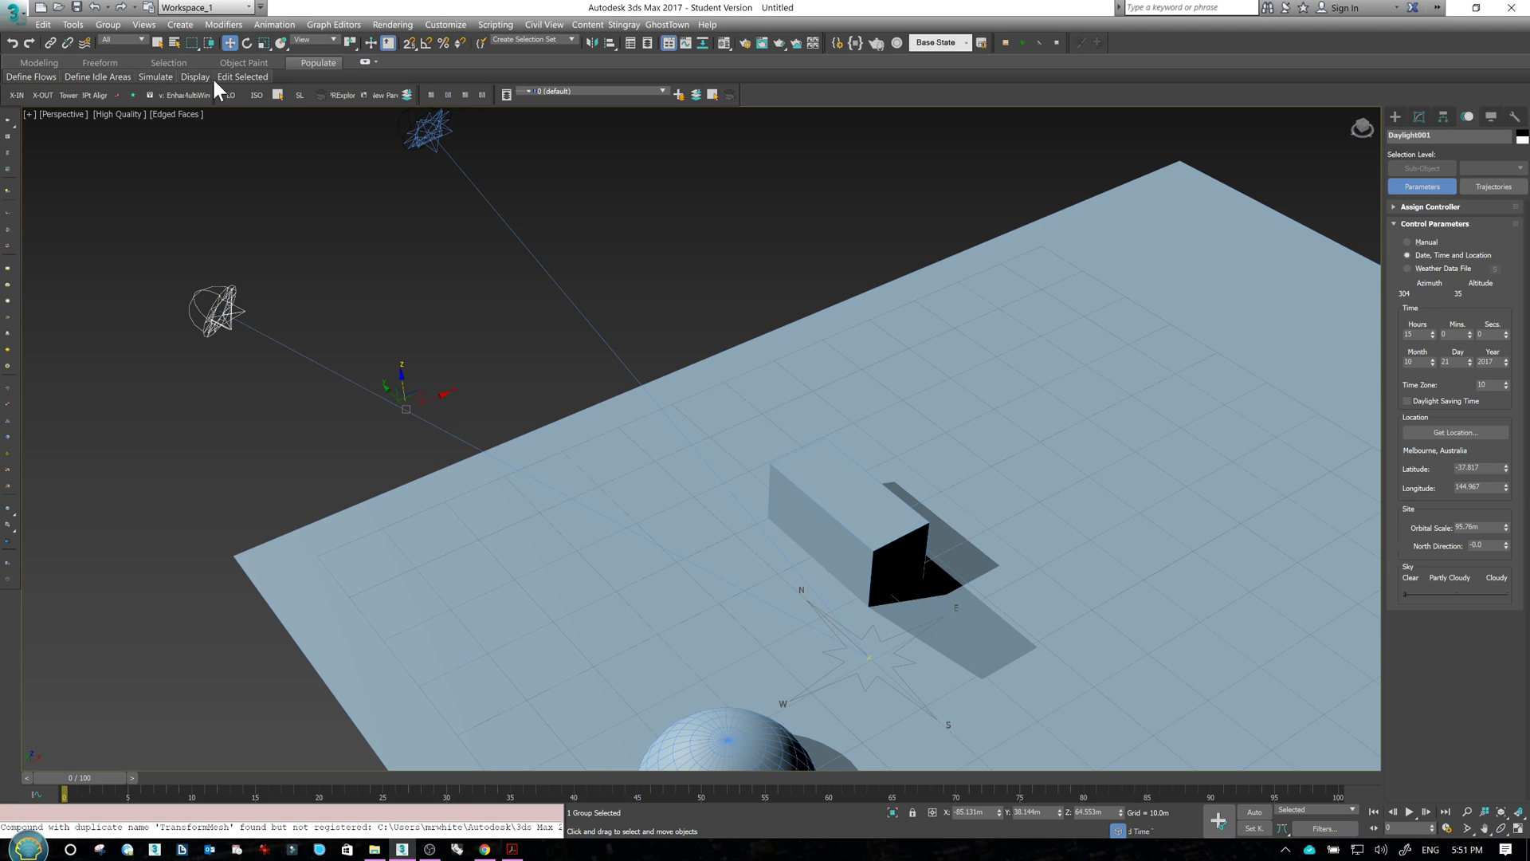
left_click(274, 25)
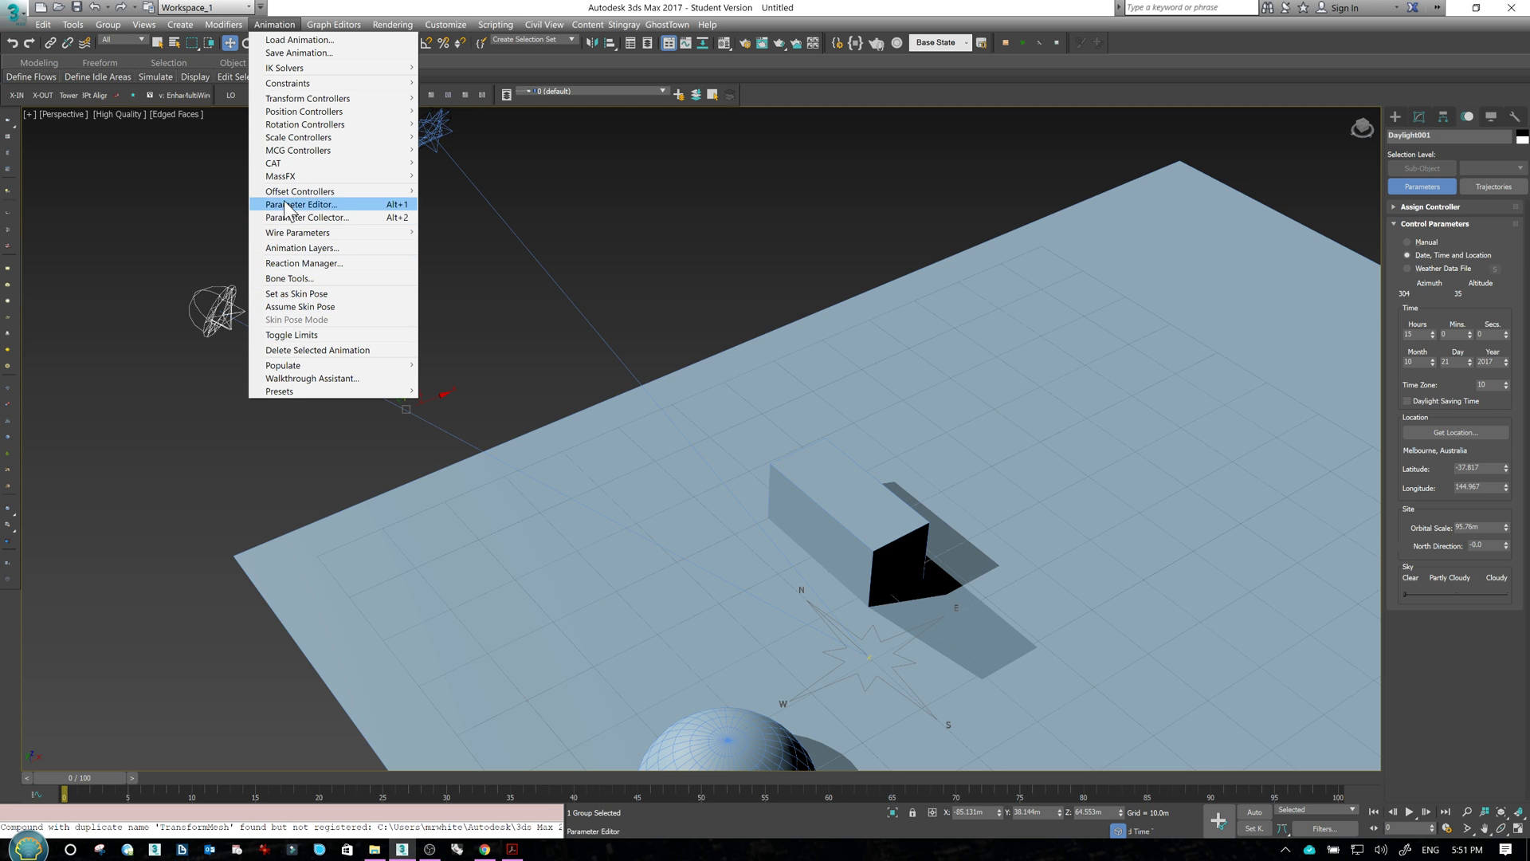
mouse_move(295, 113)
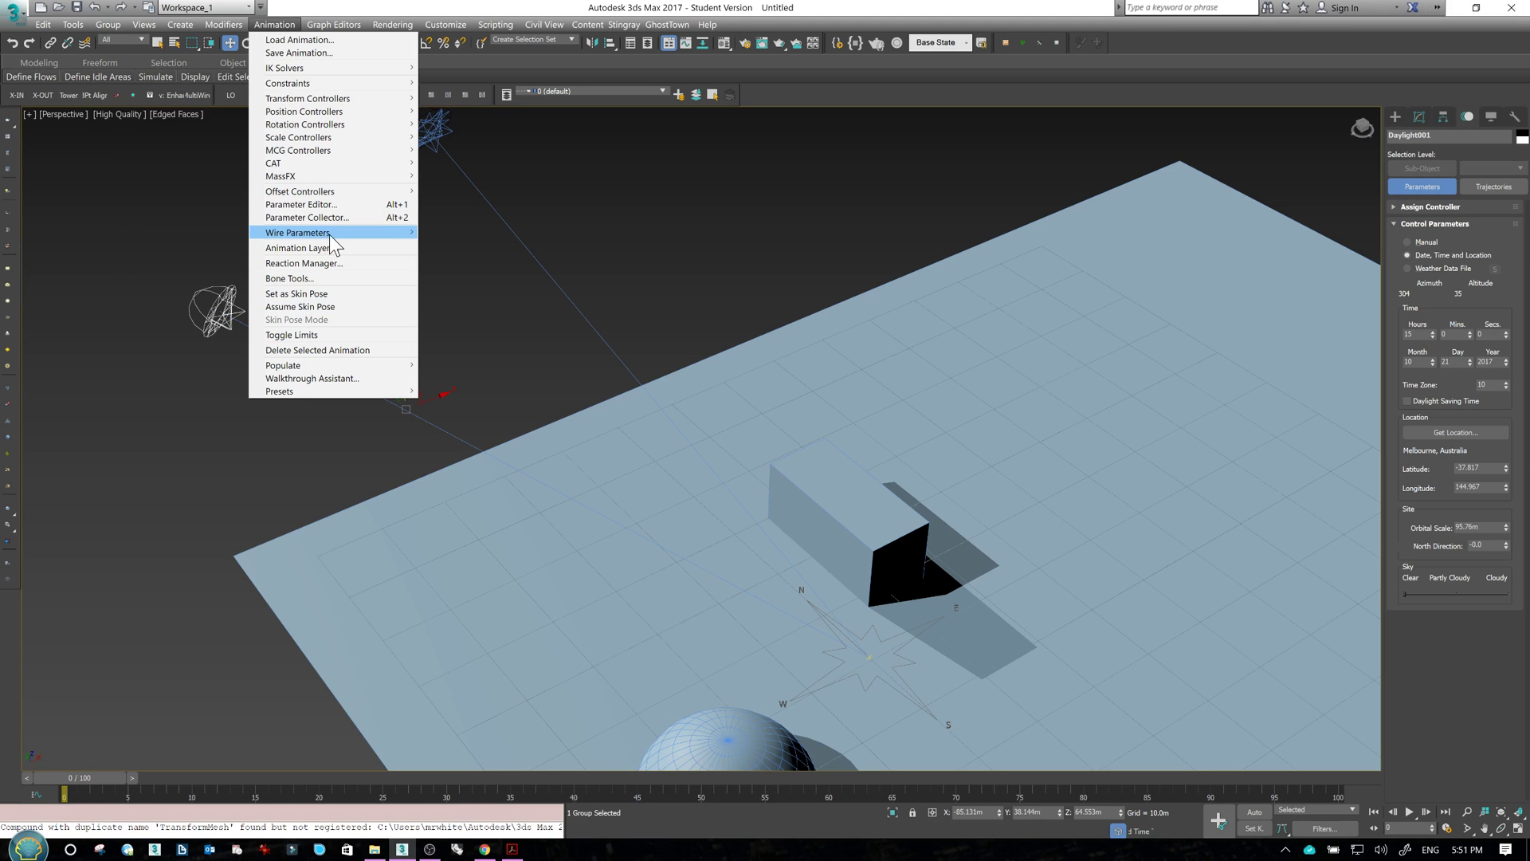
mouse_move(329, 235)
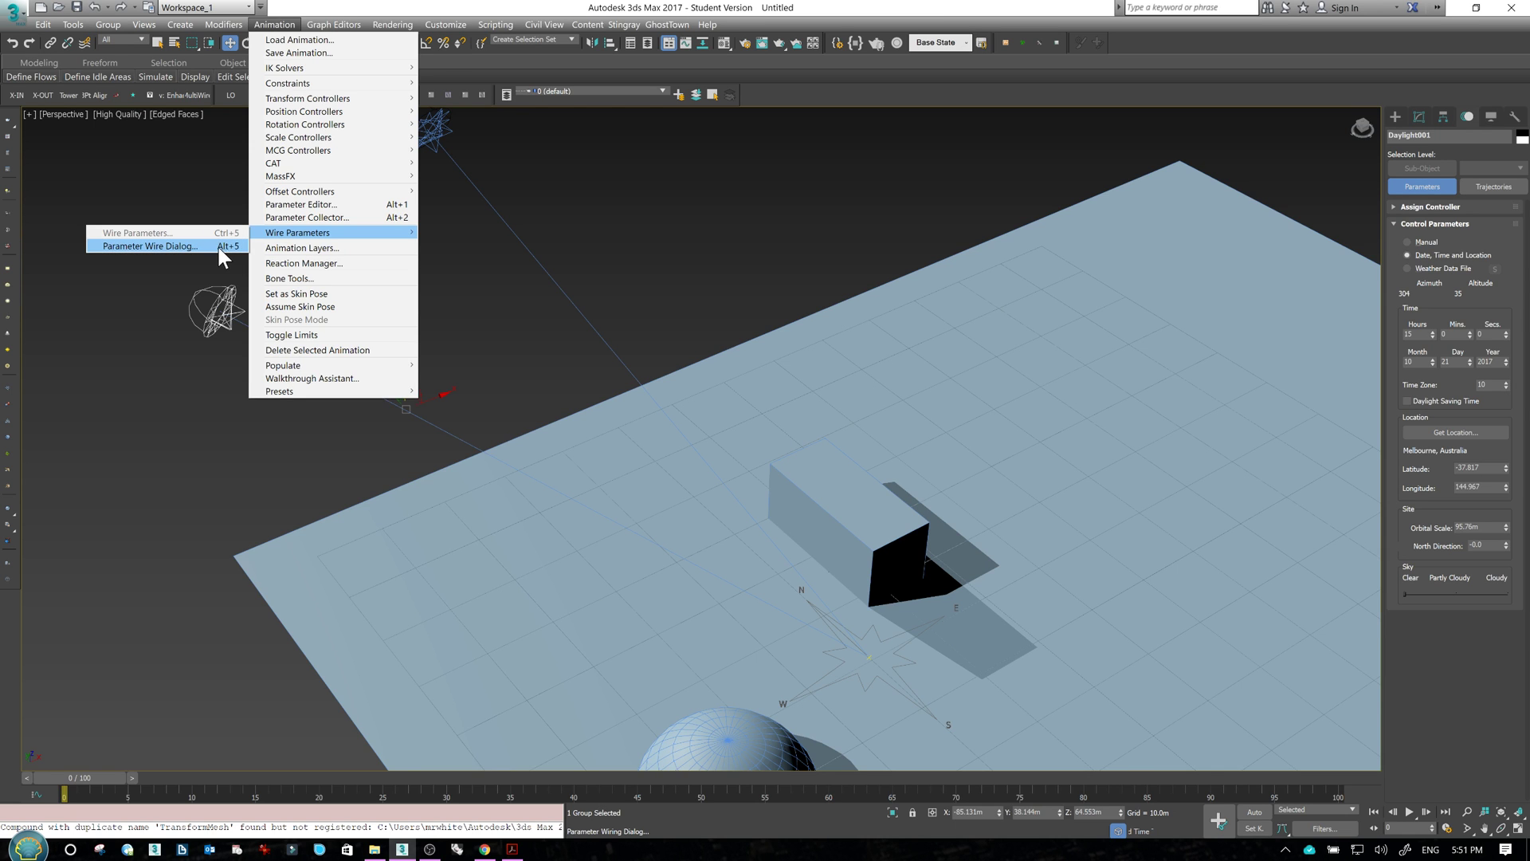
- Open the Parameter Wiring dialog and reframe the view on the site
left_click(163, 248)
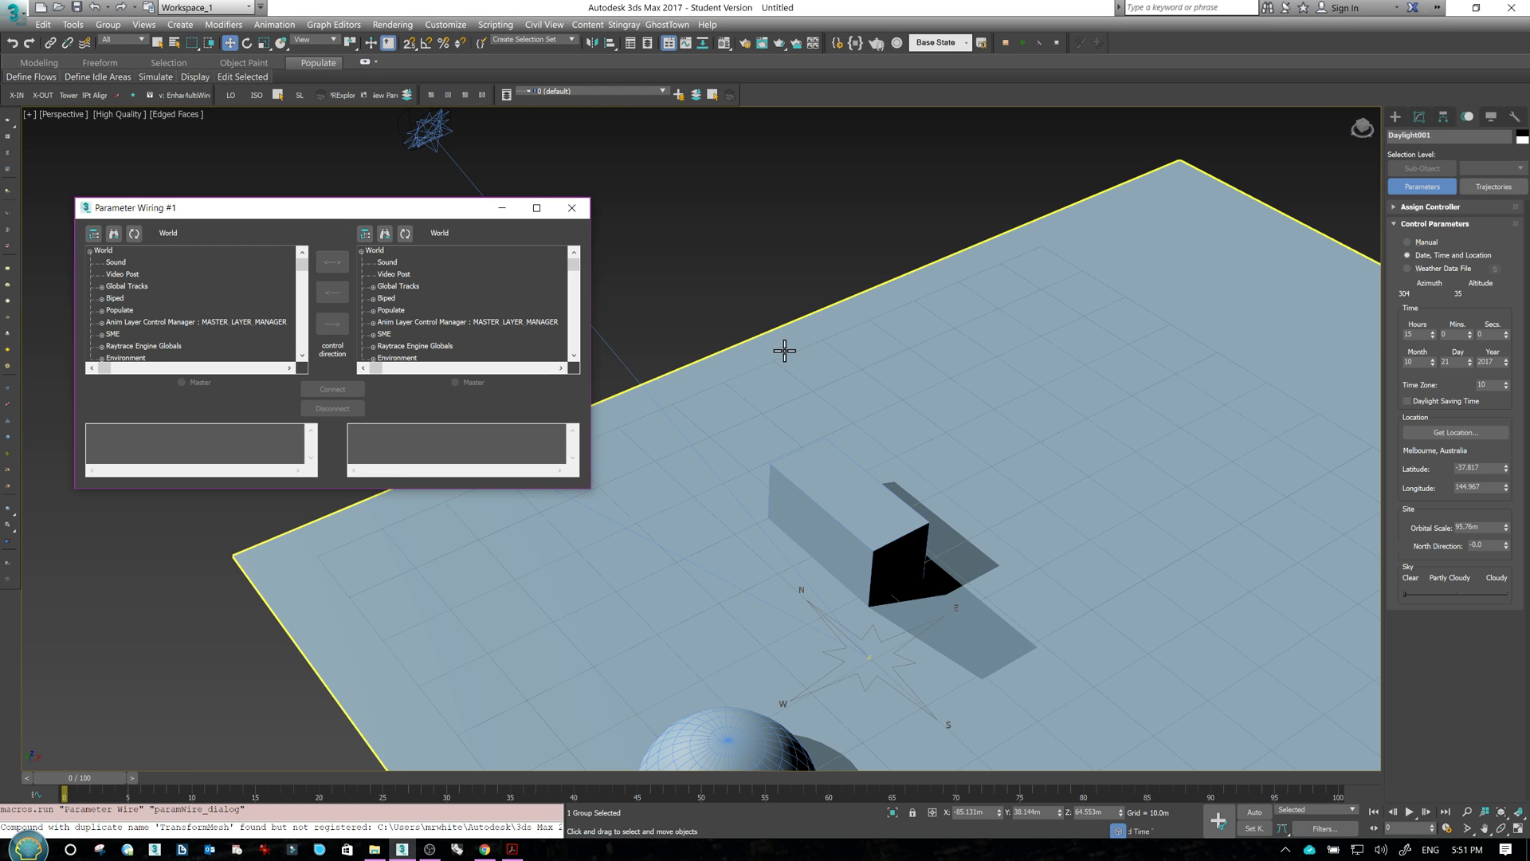
middle_click_drag(785, 345, 774, 298)
scroll(797, 335, "down", 5)
middle_click_drag(820, 352, 991, 332, "alt")
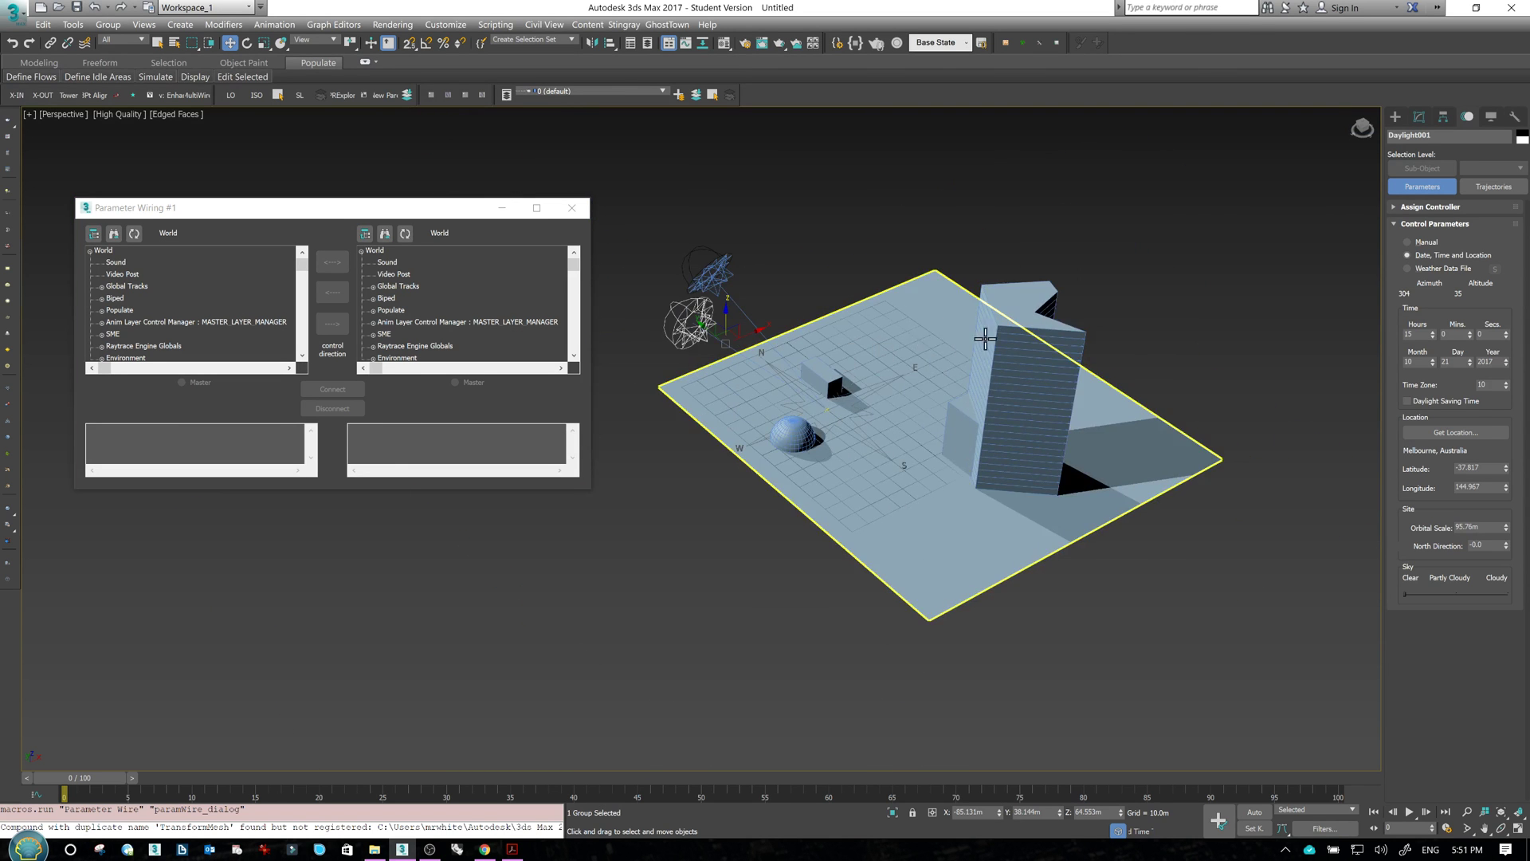
scroll(990, 331, "up", 5)
- Hide the ground plane, building group, box and sphere with Alt+H
left_click_drag(907, 568, 909, 566)
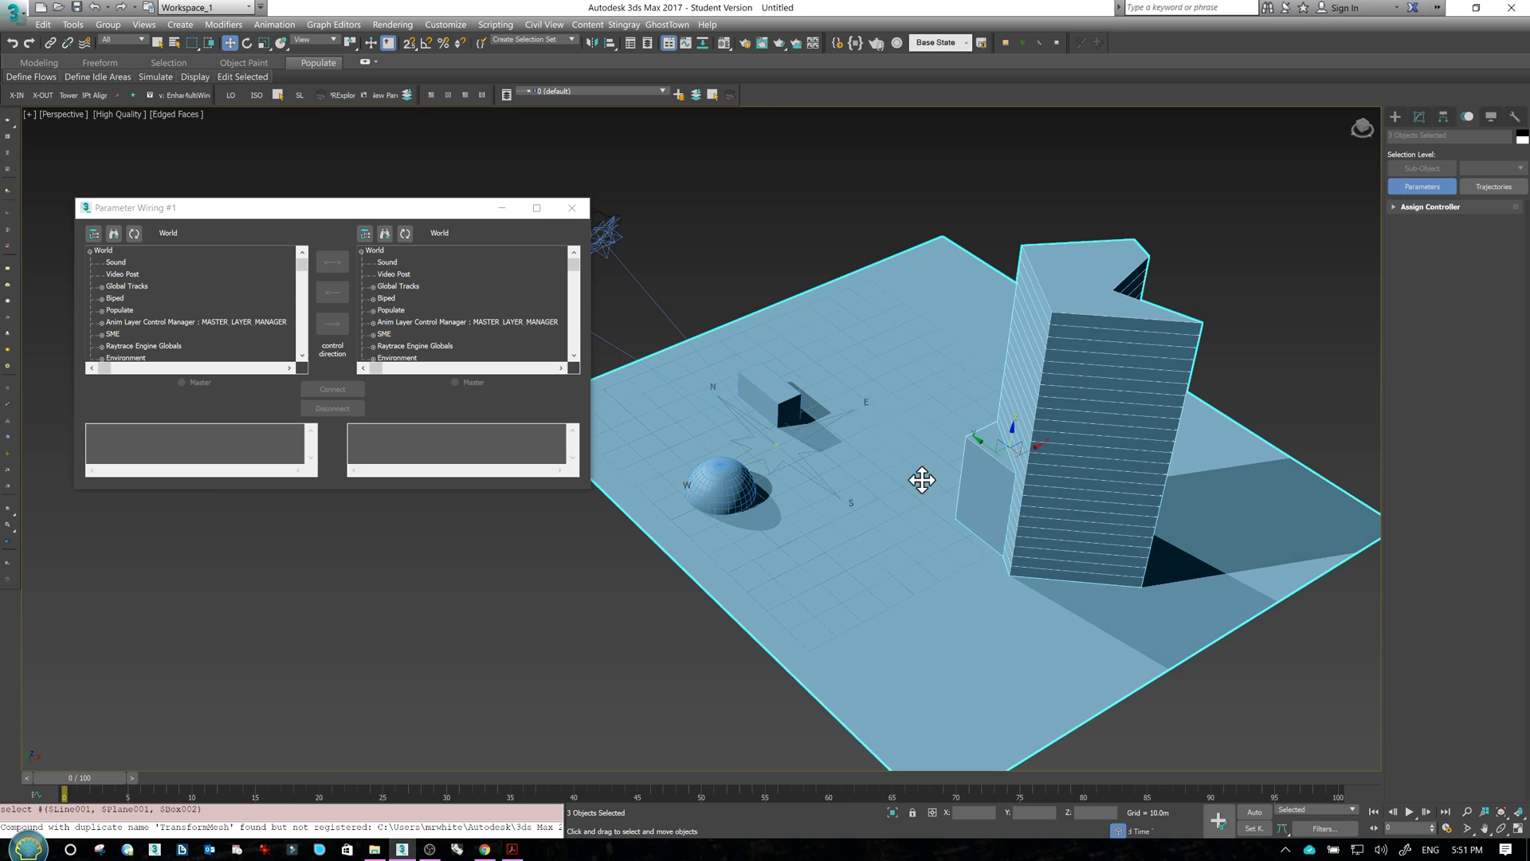
key("alt+h")
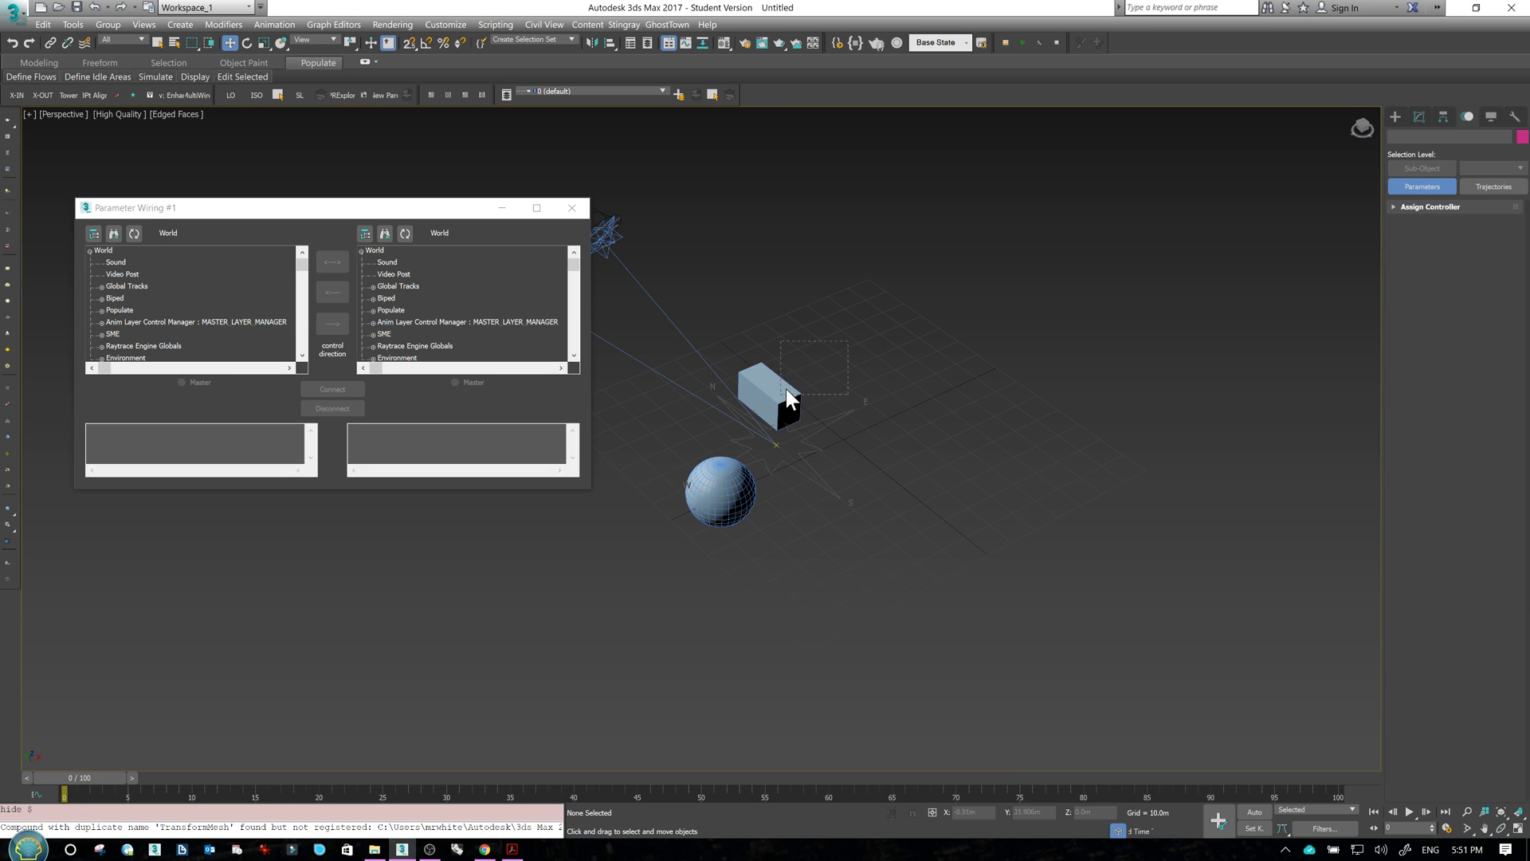
left_click(785, 389)
key("alt+h")
left_click(716, 511)
key("alt+h")
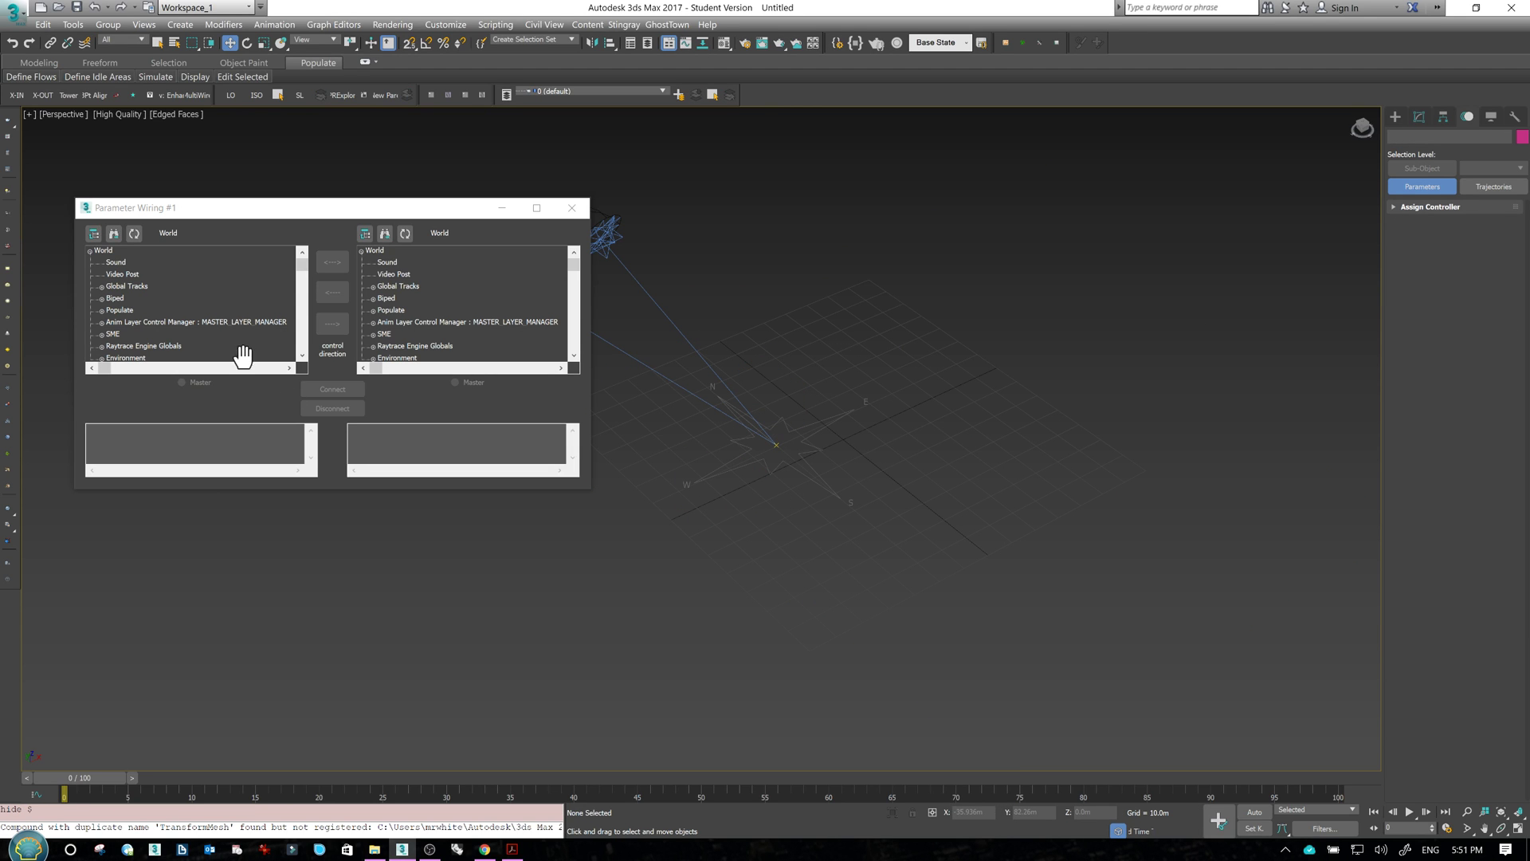
- Enlarge and reposition the Parameter Wiring dialog, choosing Daylight001's Solar Date as the source
left_click_drag(589, 491, 927, 711)
scroll(274, 399, "down", 3)
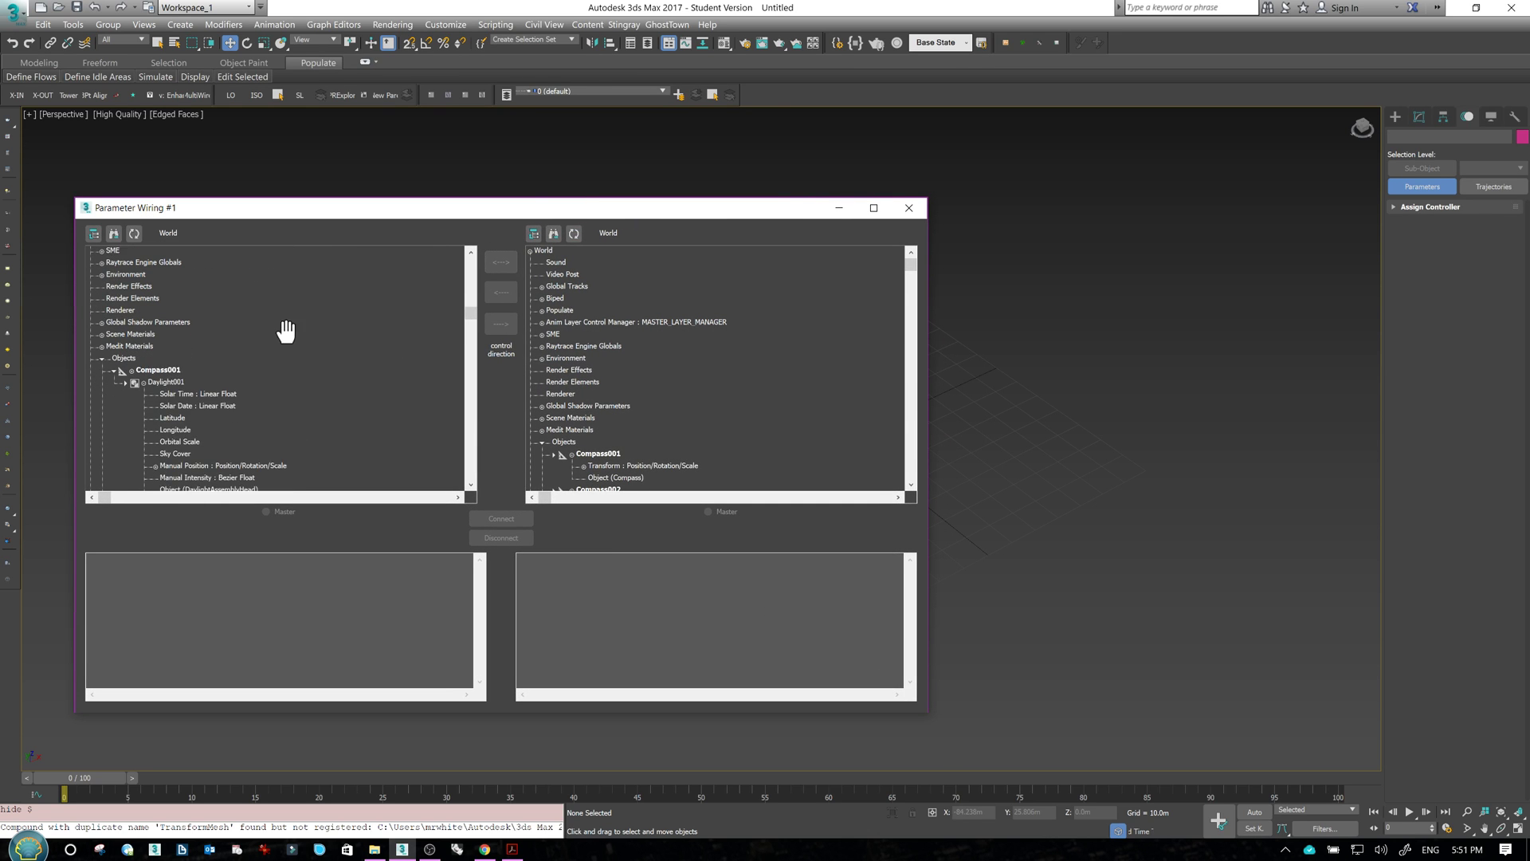
scroll(757, 293, "down", 2)
scroll(757, 294, "down", 1)
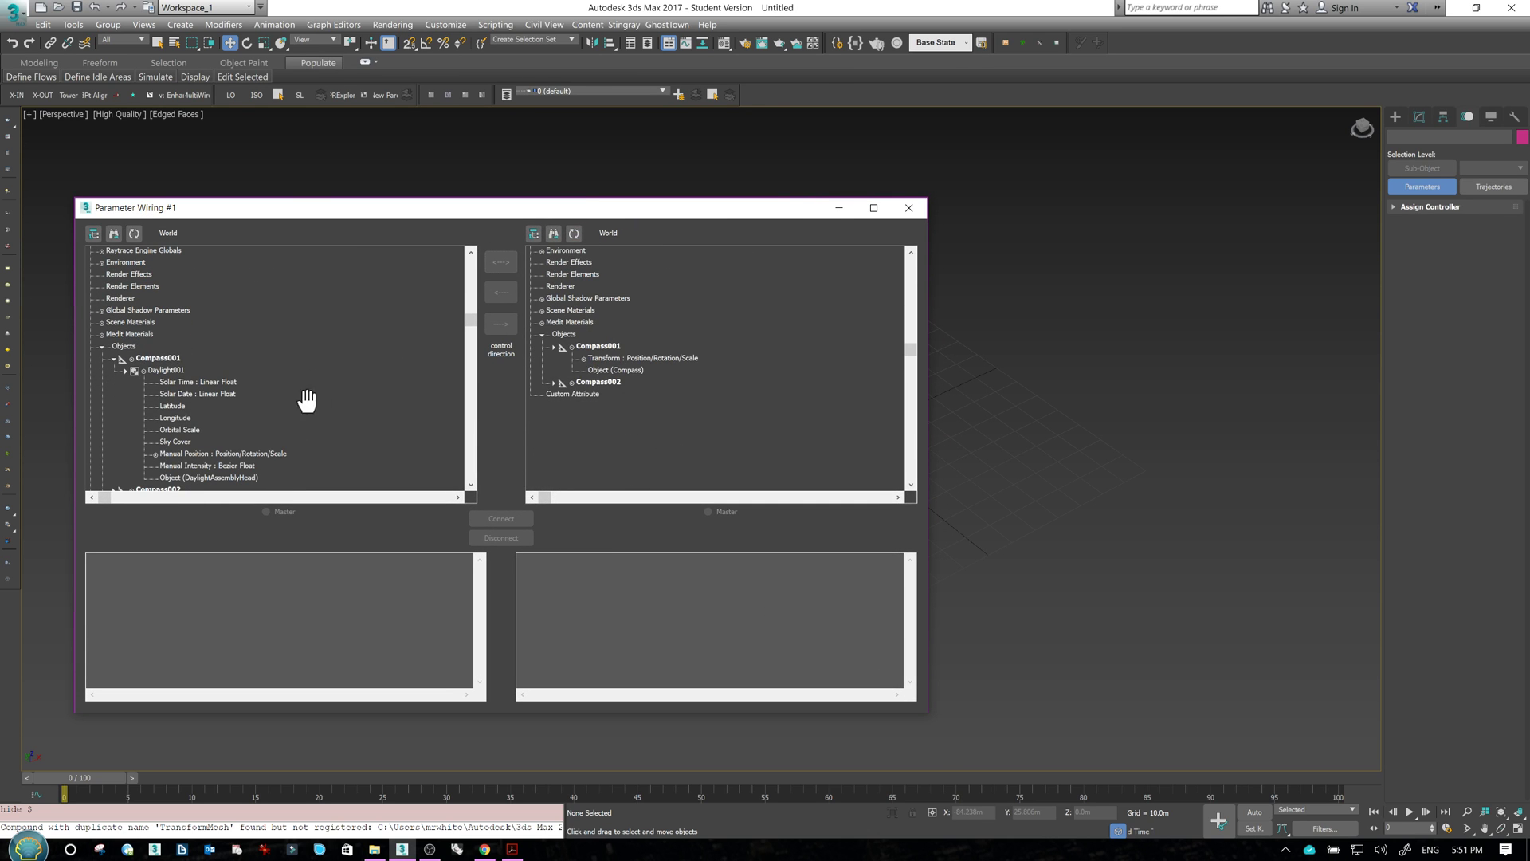
scroll(326, 359, "down", 2)
left_click_drag(350, 209, 893, 180)
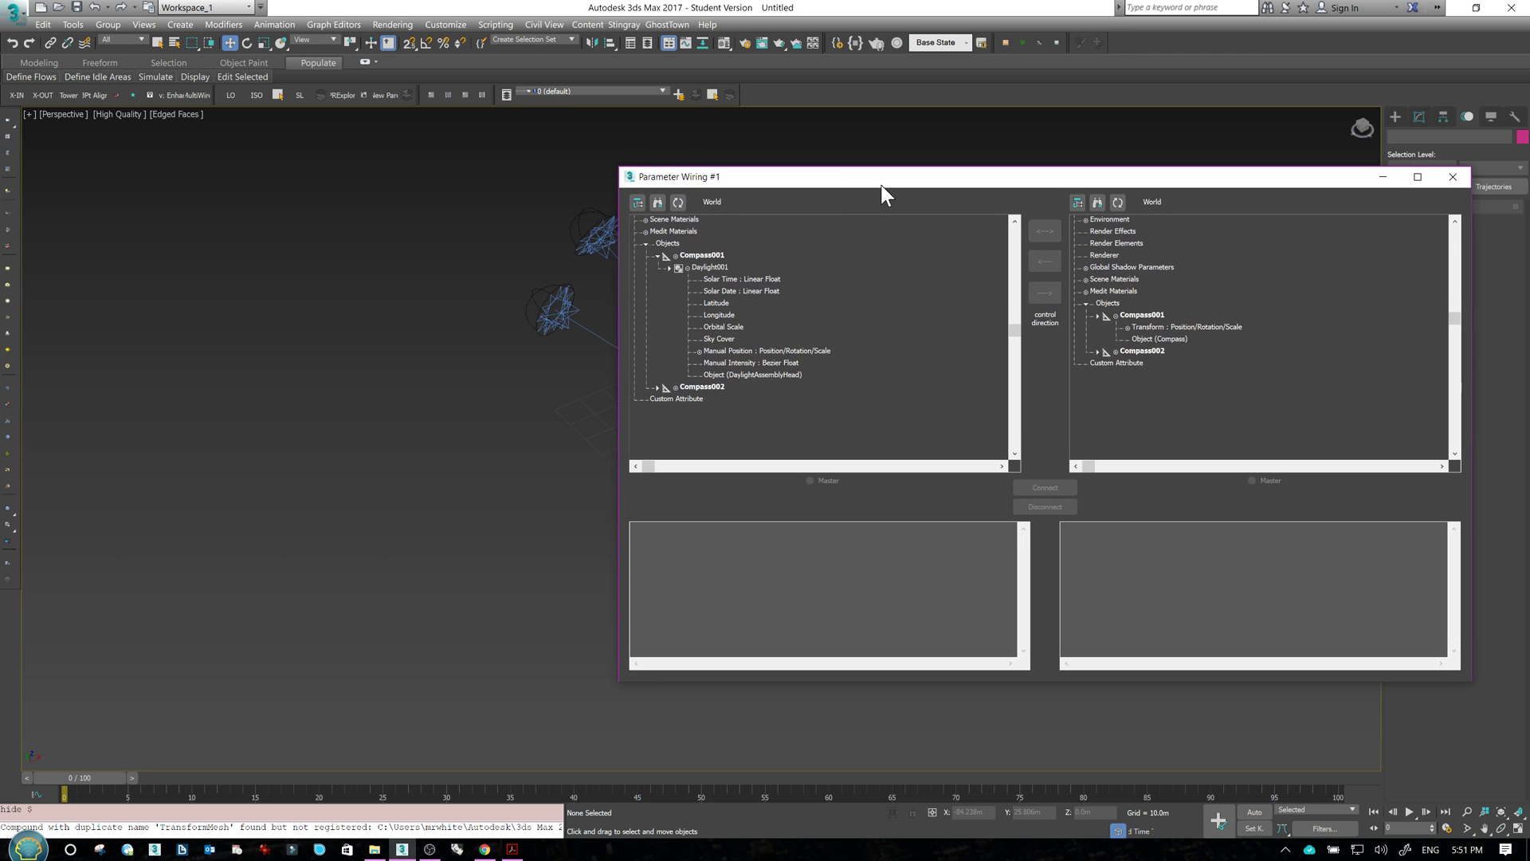
middle_click_drag(283, 370, 471, 478)
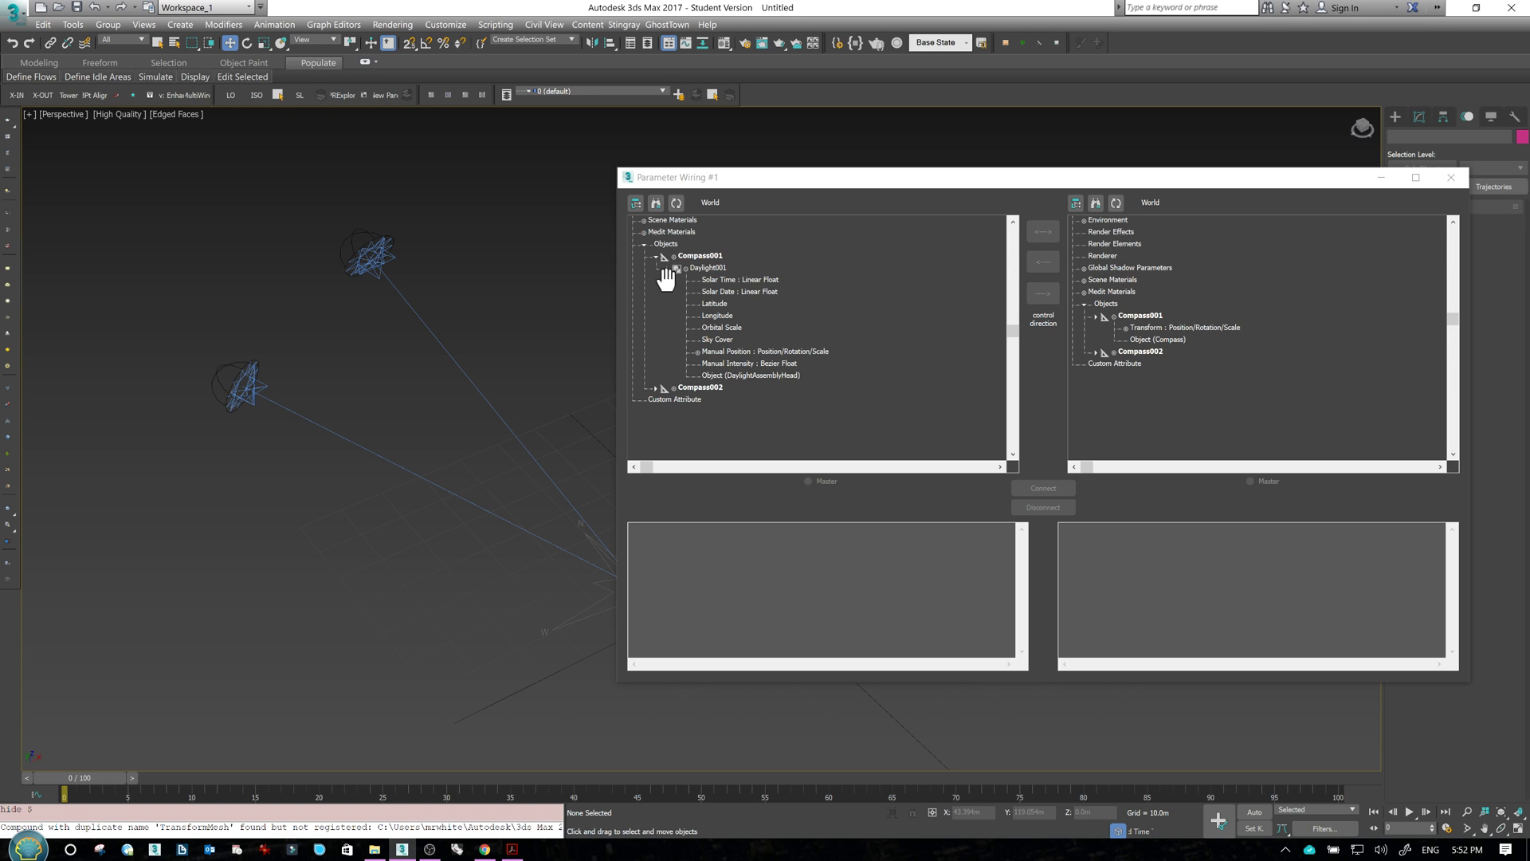
left_click(721, 292)
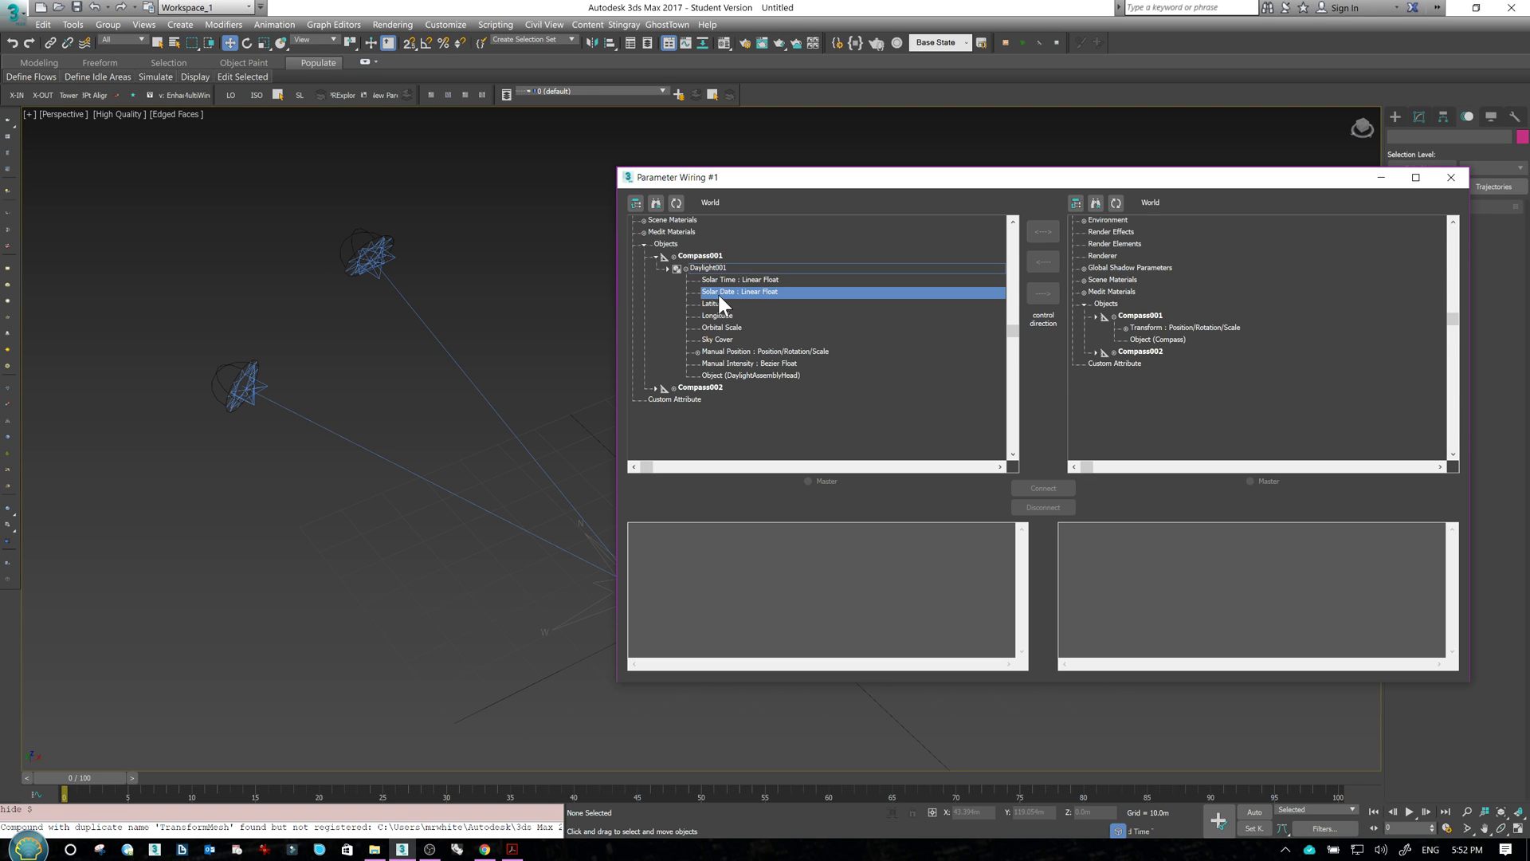
left_click(749, 281)
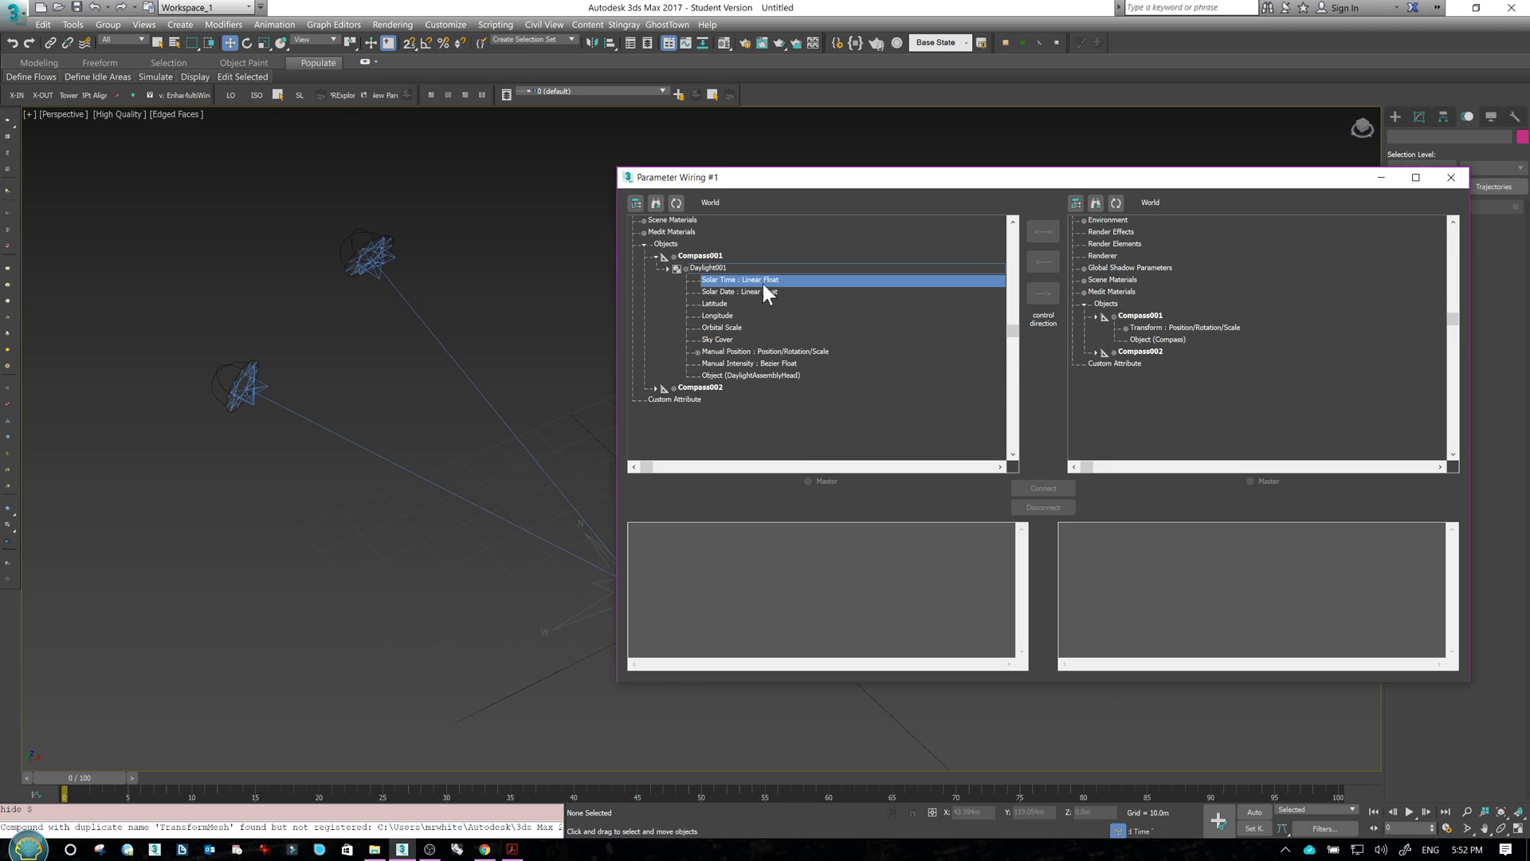
left_click(726, 291)
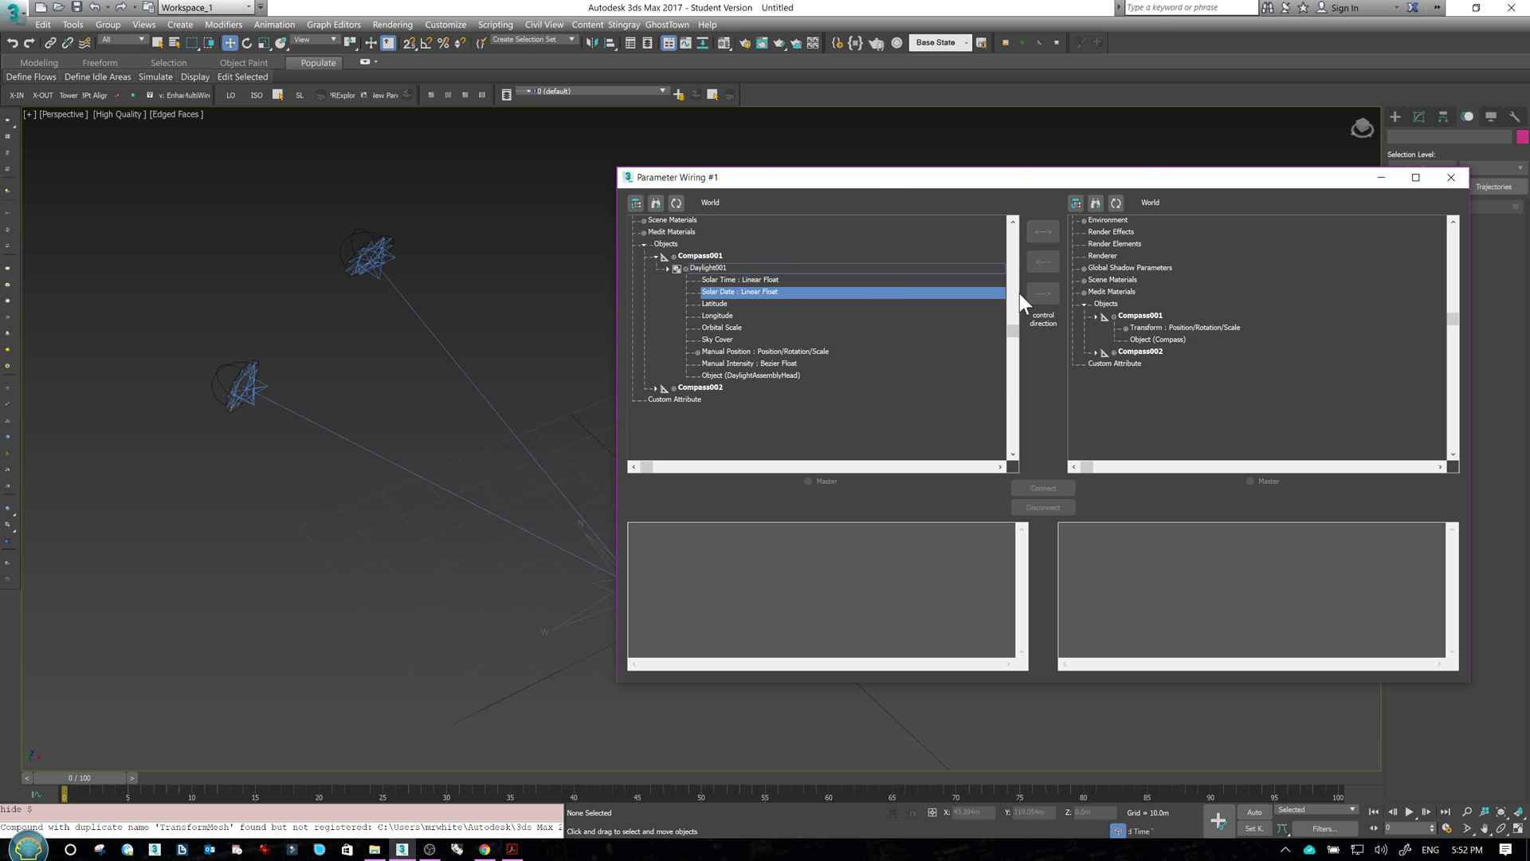
- Select Daylight002 in the viewport and show it in the right parameter tree
left_click_drag(995, 189, 983, 207)
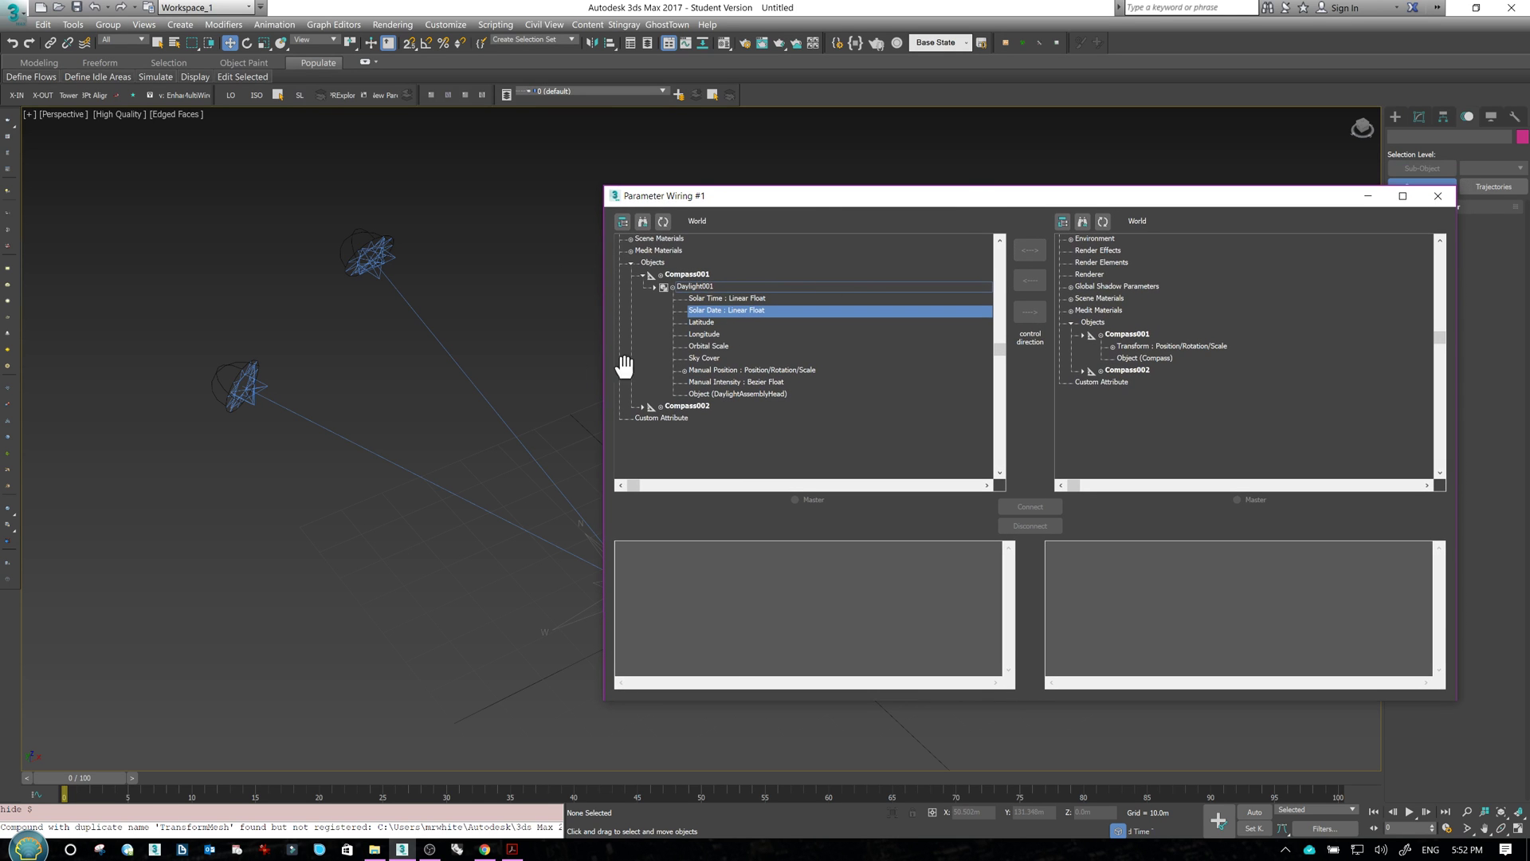
left_click(380, 248)
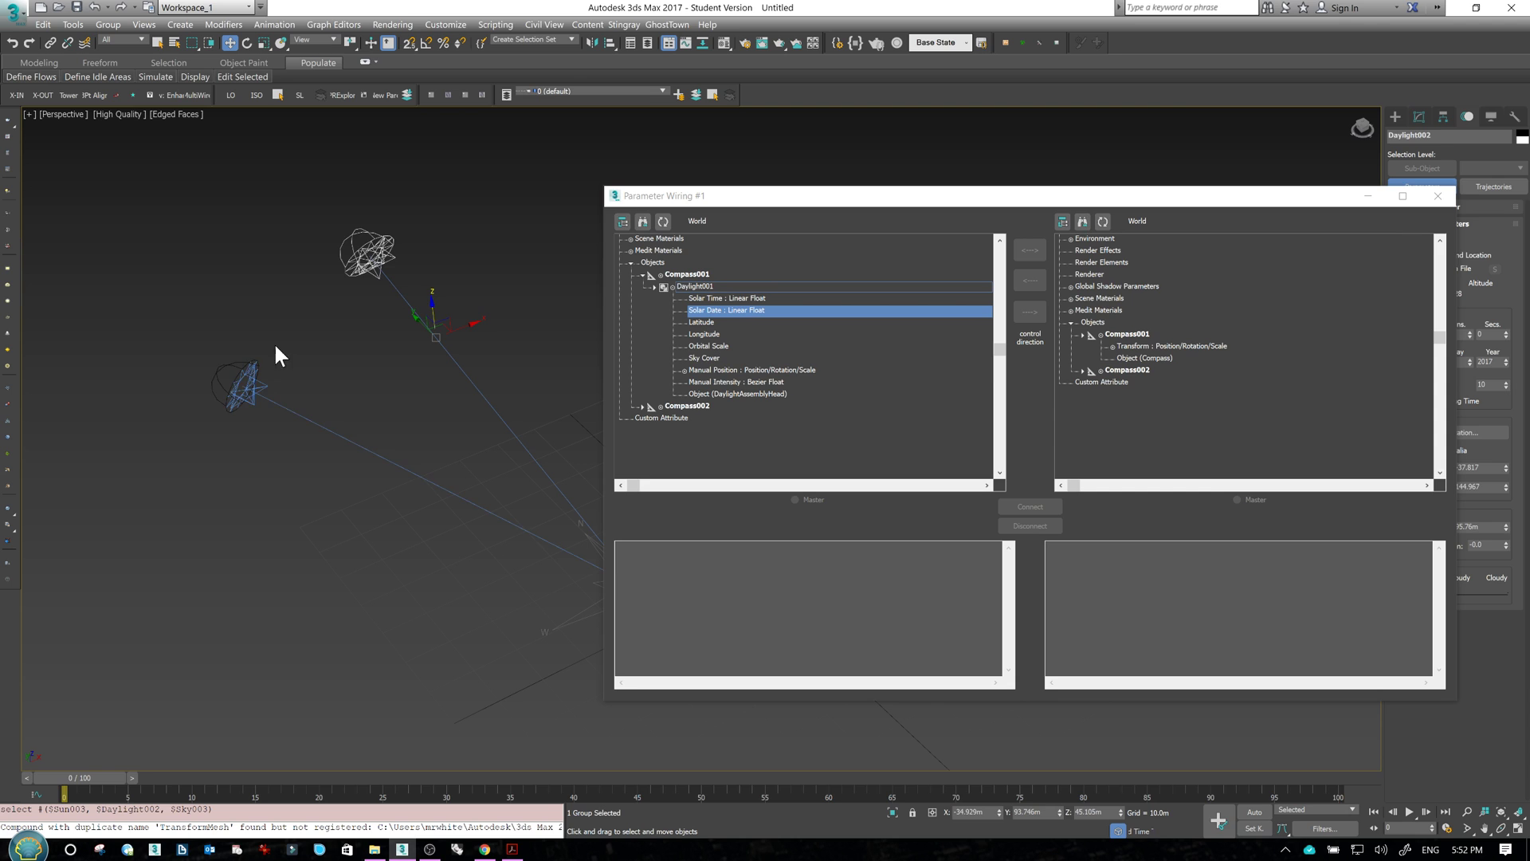
left_click(369, 257)
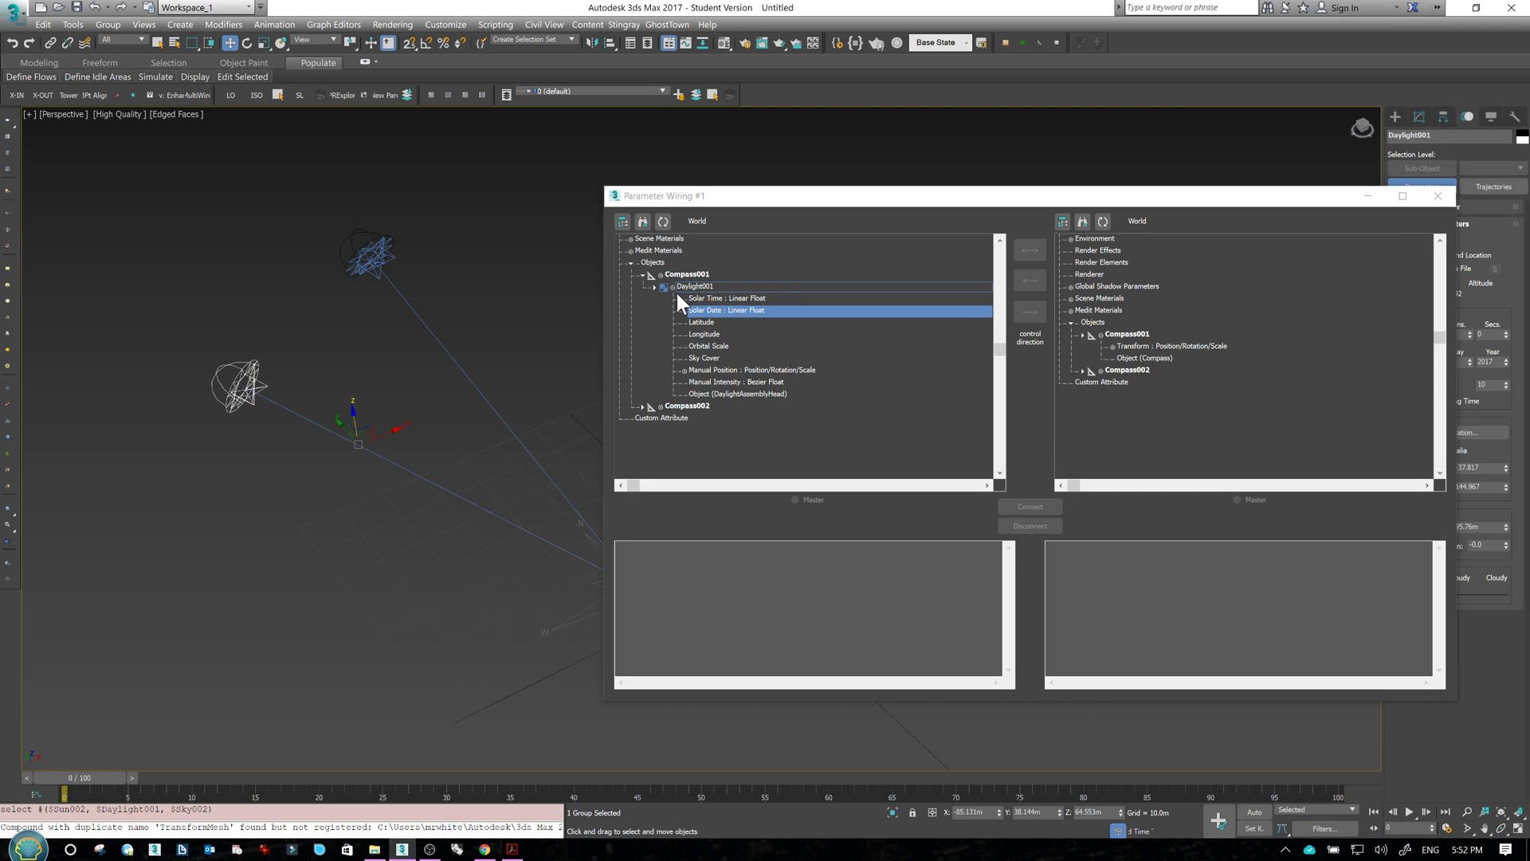
left_click(240, 385)
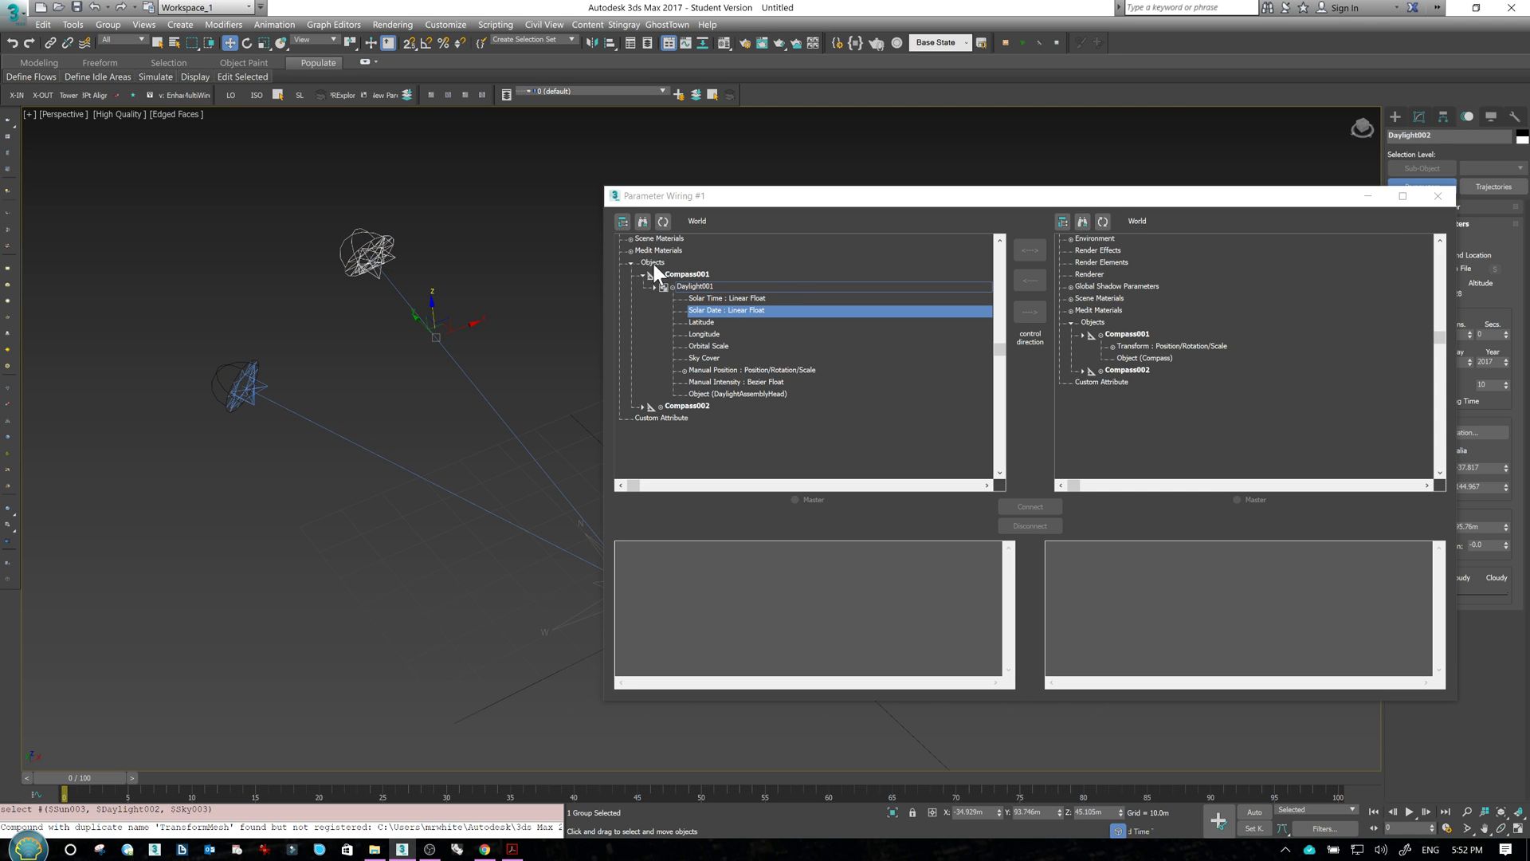
left_click(1084, 223)
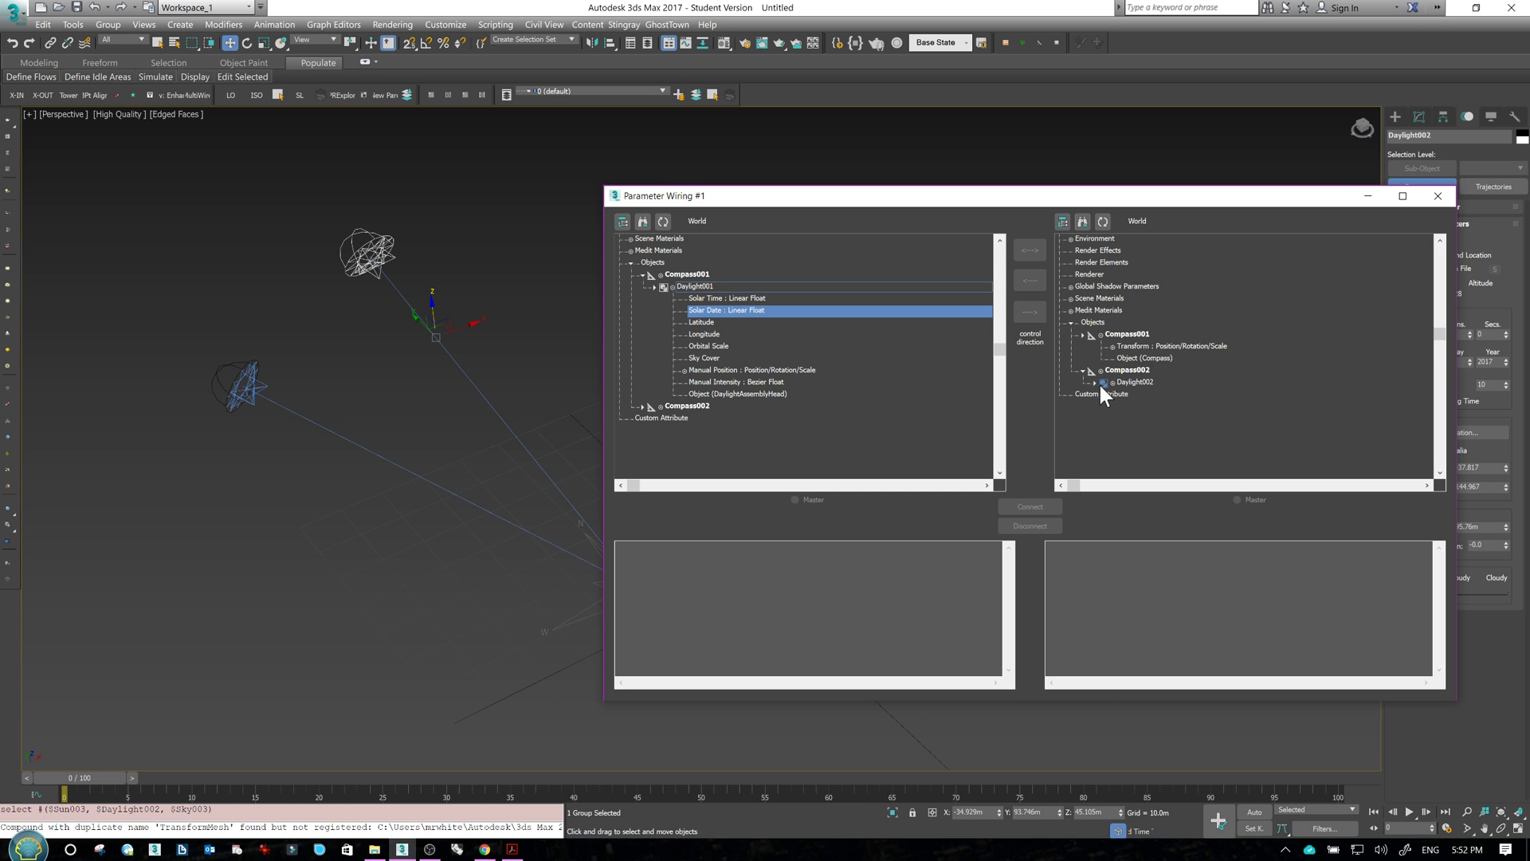
- Expand Compass002 > Daylight002 and pick its Solar Date as the target parameter
left_click(1096, 384)
left_click(1099, 372)
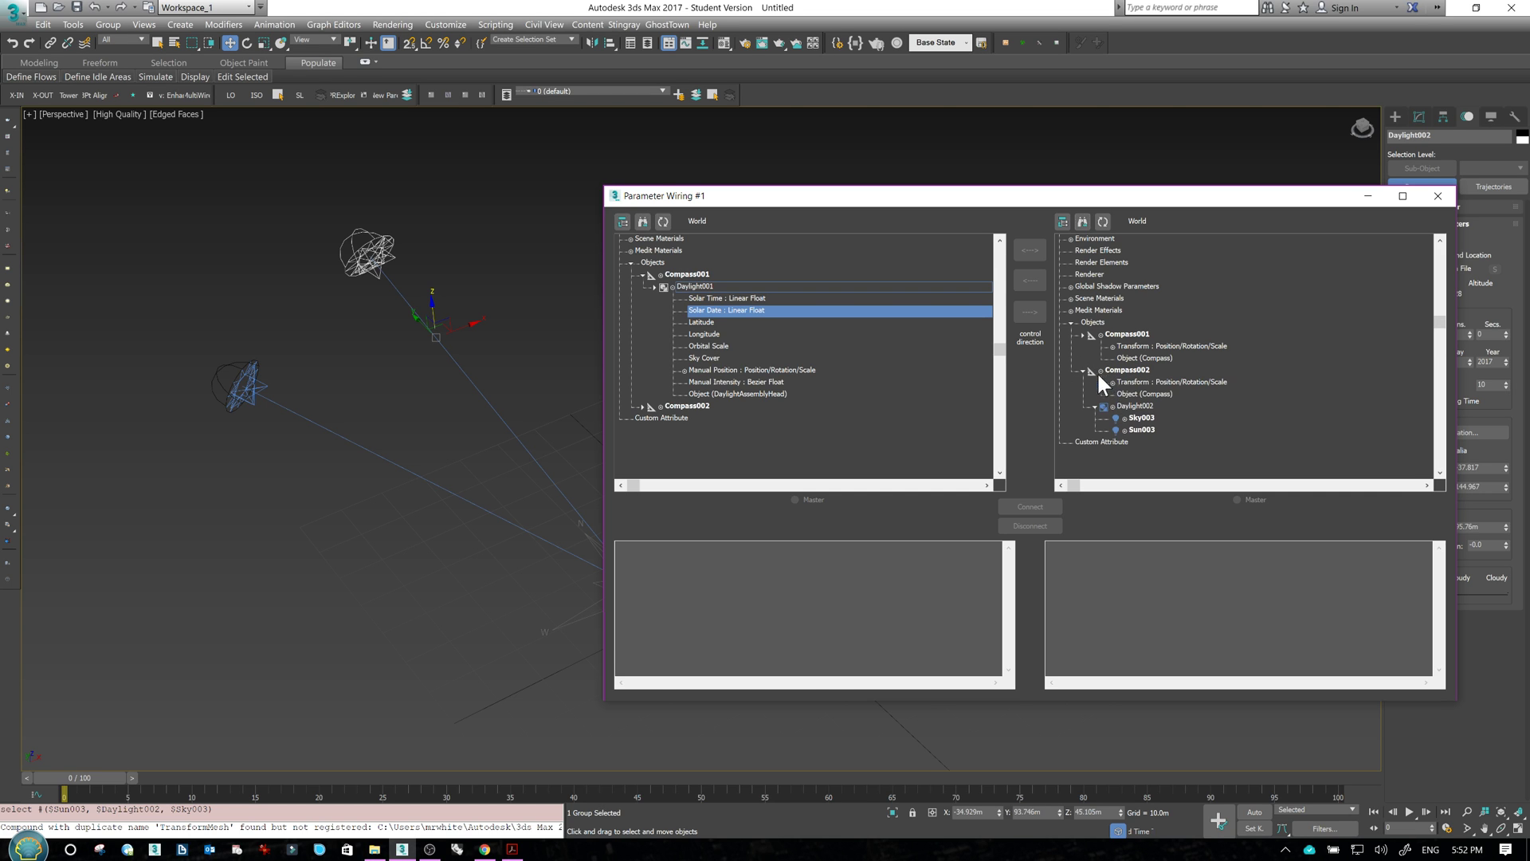
left_click(1116, 383)
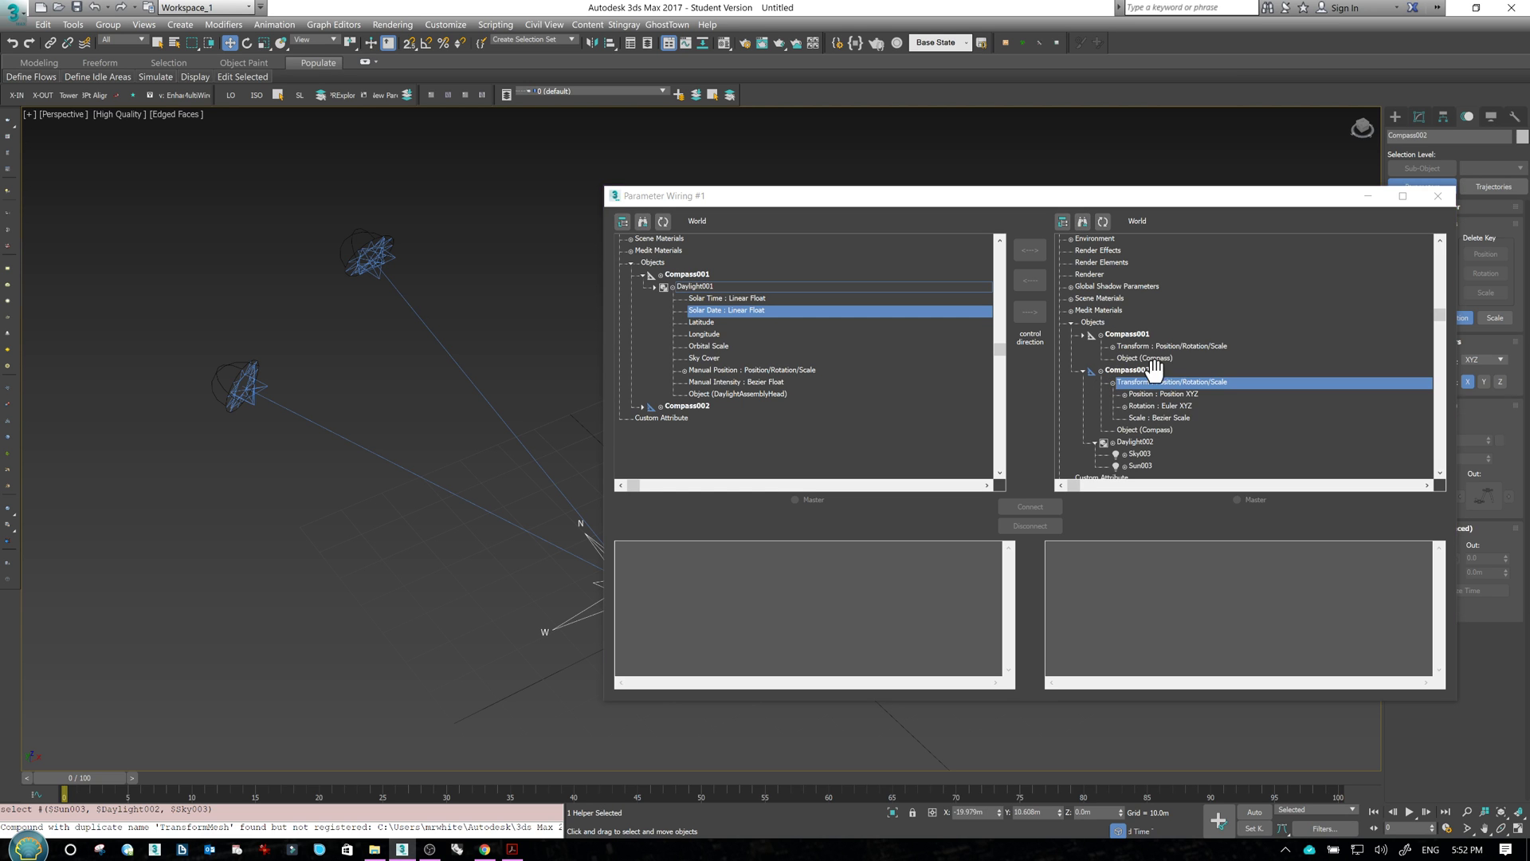
middle_click_drag(1248, 347, 1253, 301)
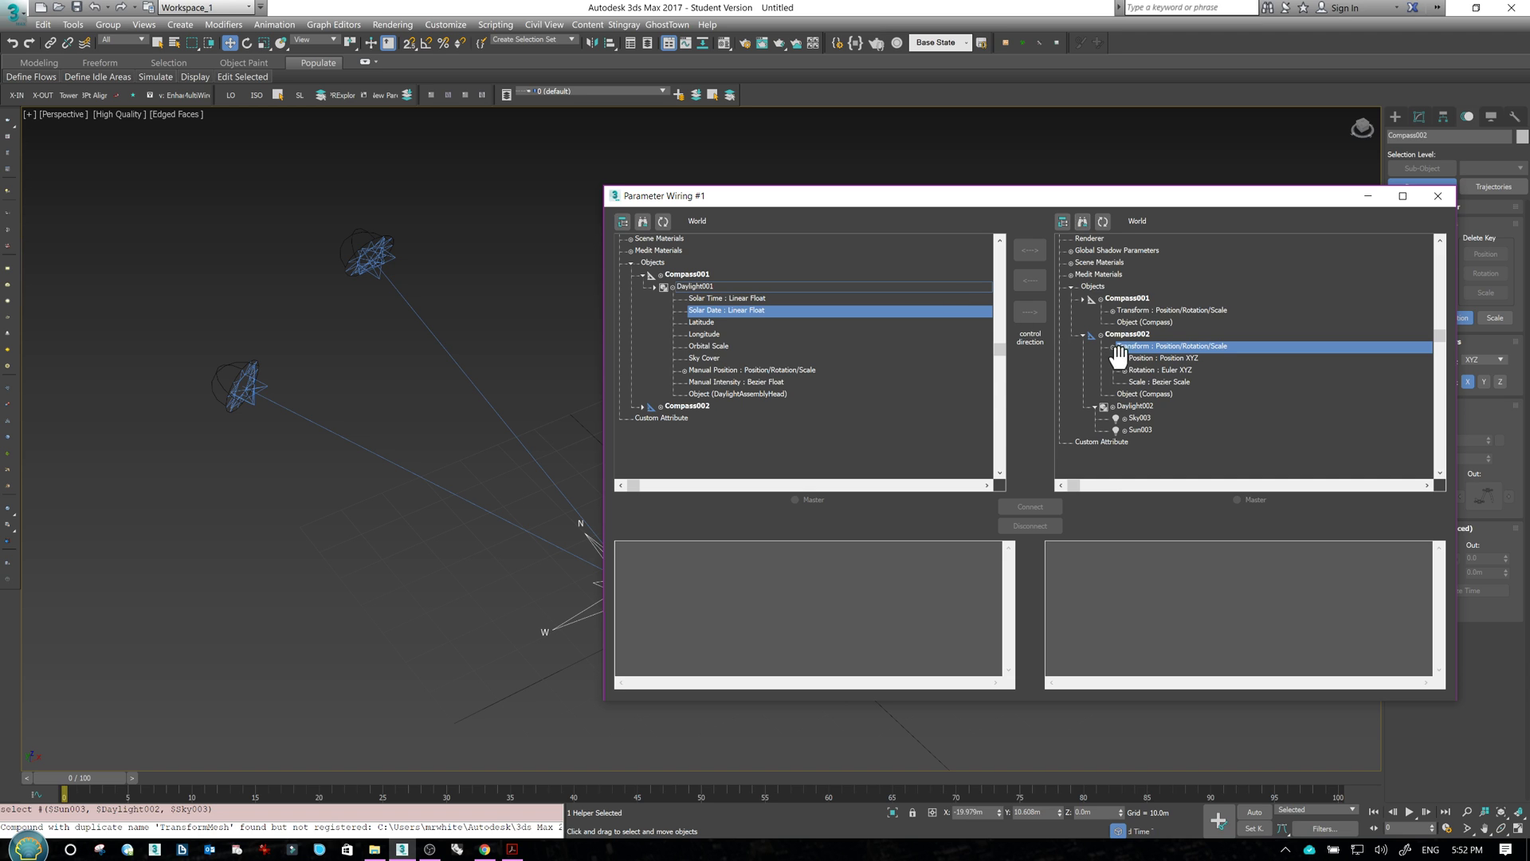
left_click(1113, 407)
scroll(1240, 386, "down", 2)
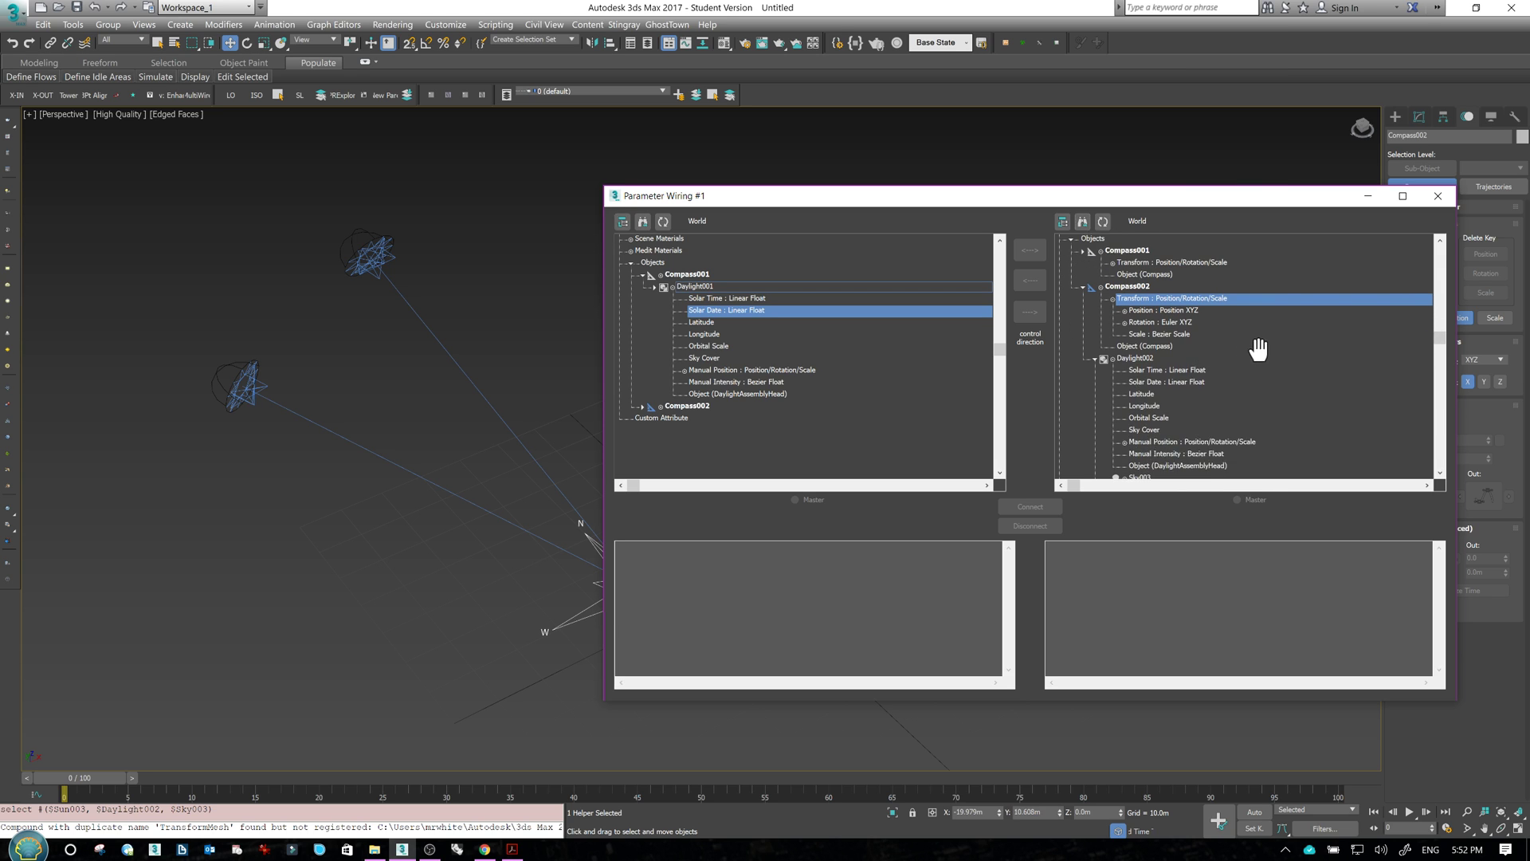
scroll(1247, 339, "down", 1)
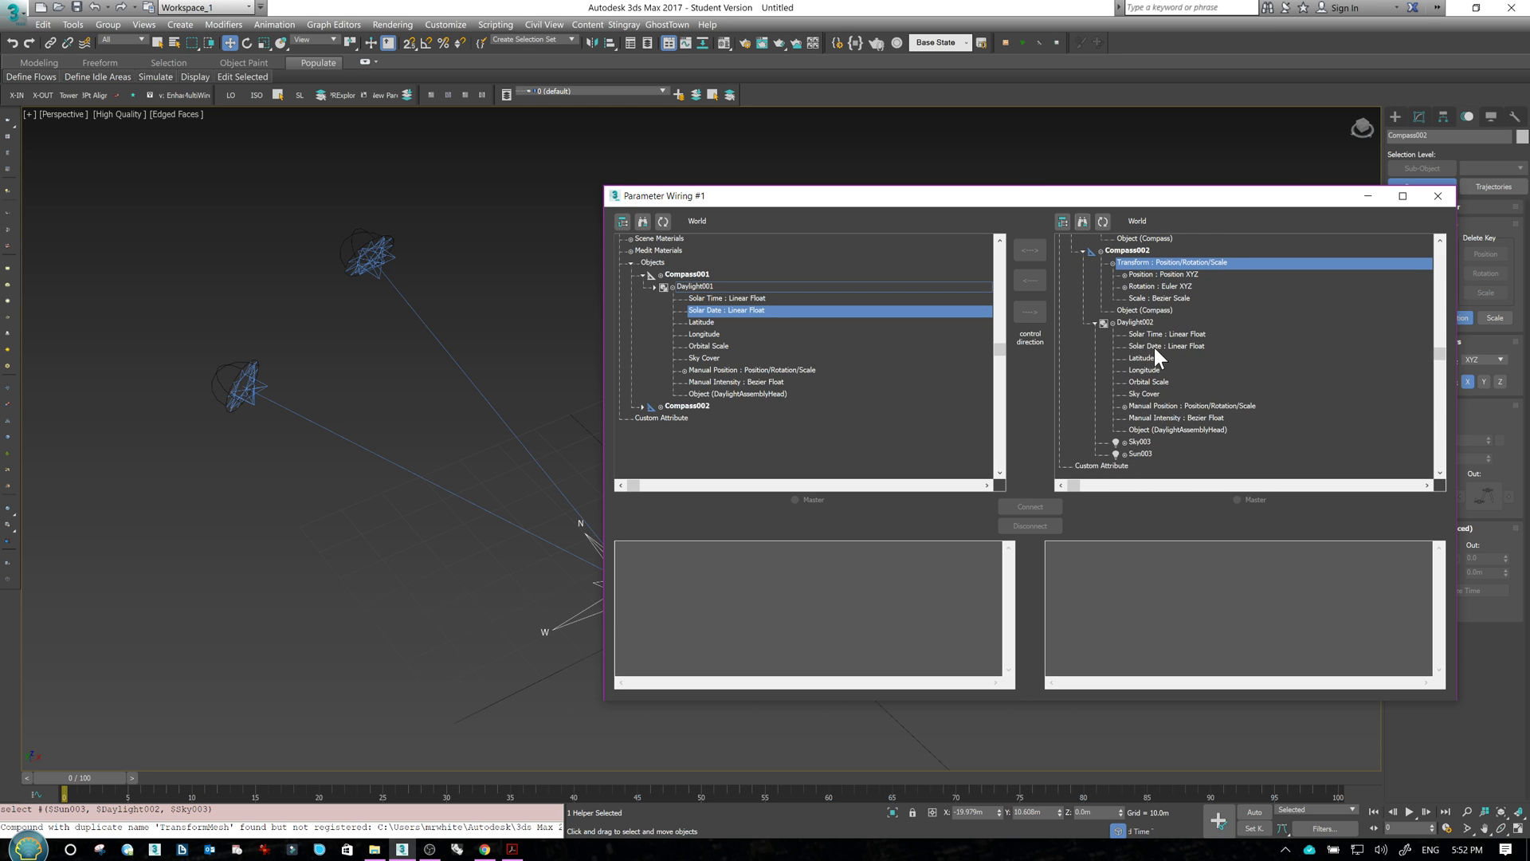
left_click(1116, 346)
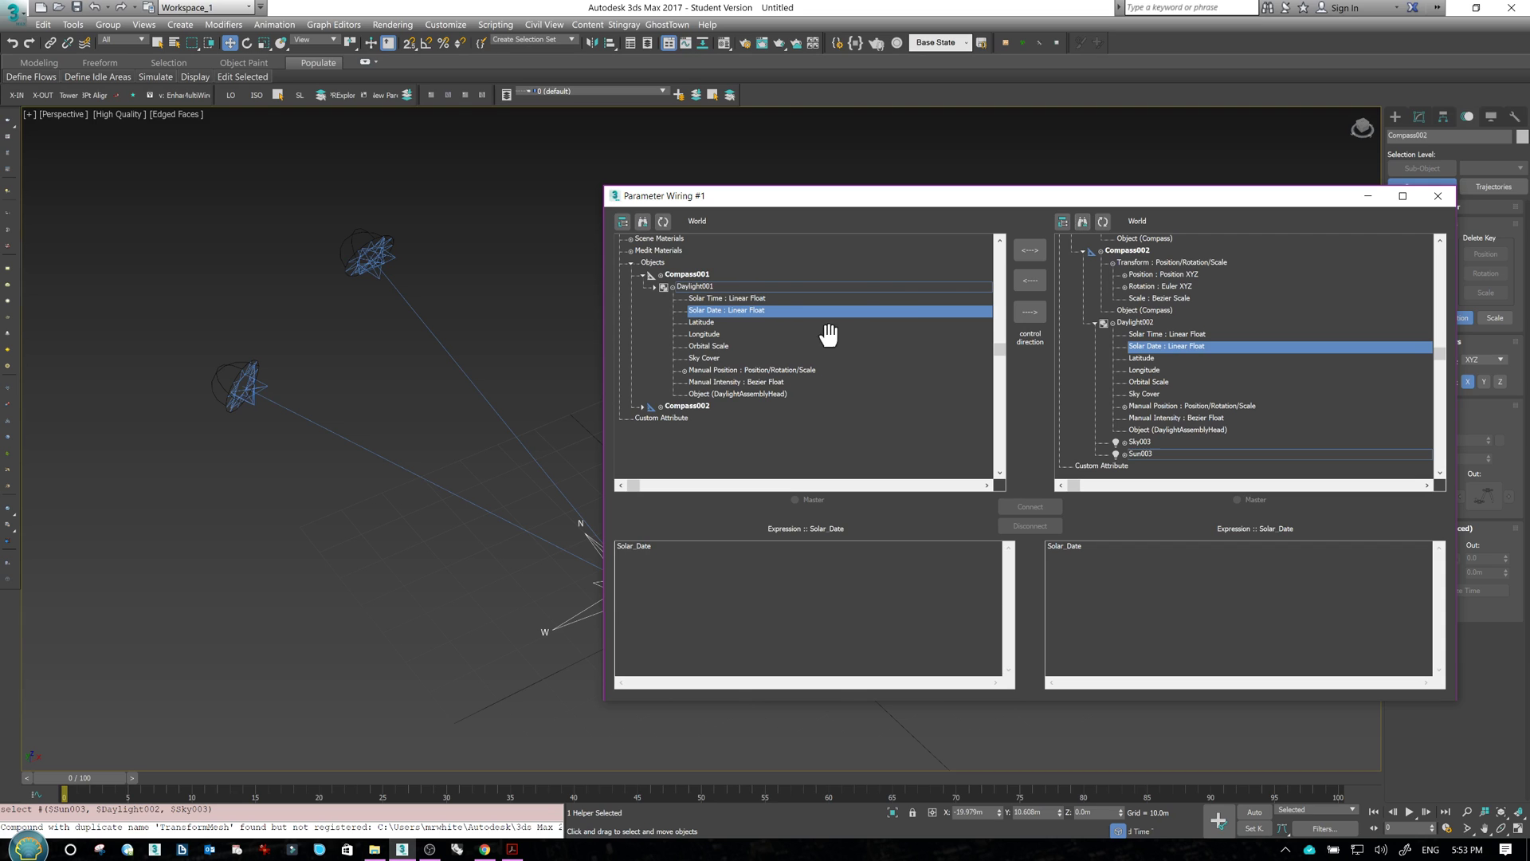
- Set one-way control (---->) and connect the two Solar Date parameters
left_click(1029, 317)
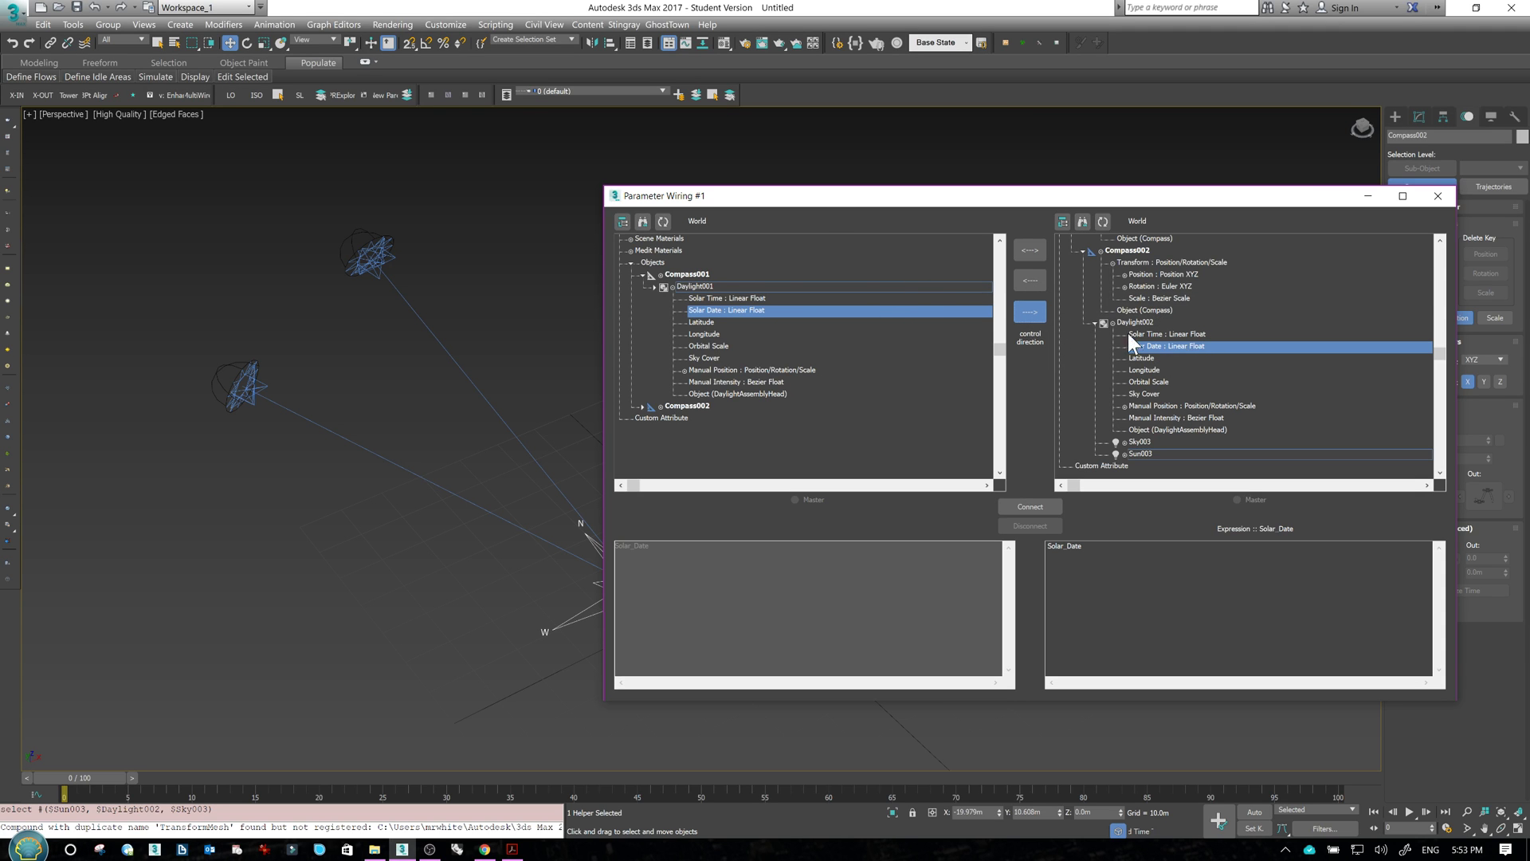
left_click(1032, 509)
left_click_drag(1076, 194, 624, 590)
middle_click_drag(688, 428, 821, 384)
- Rename Daylight001 to Daylight-master
left_click(677, 369)
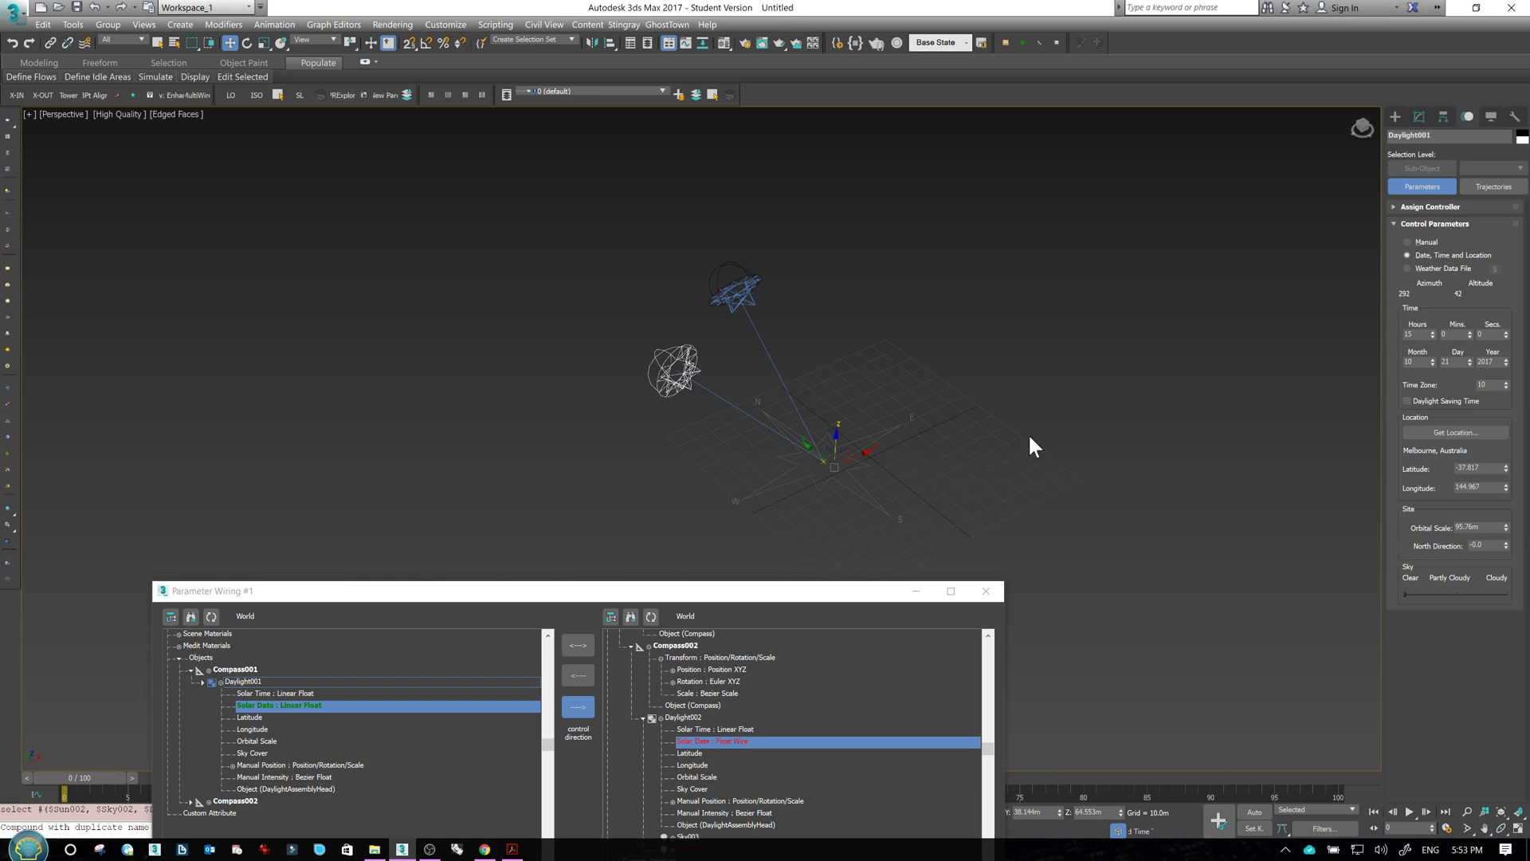
left_click_drag(1435, 135, 1412, 135)
key("Return")
- Set Daylight-master's month to 8 and bring the wiring dialog back into view
left_click(1432, 359)
left_click(1432, 359)
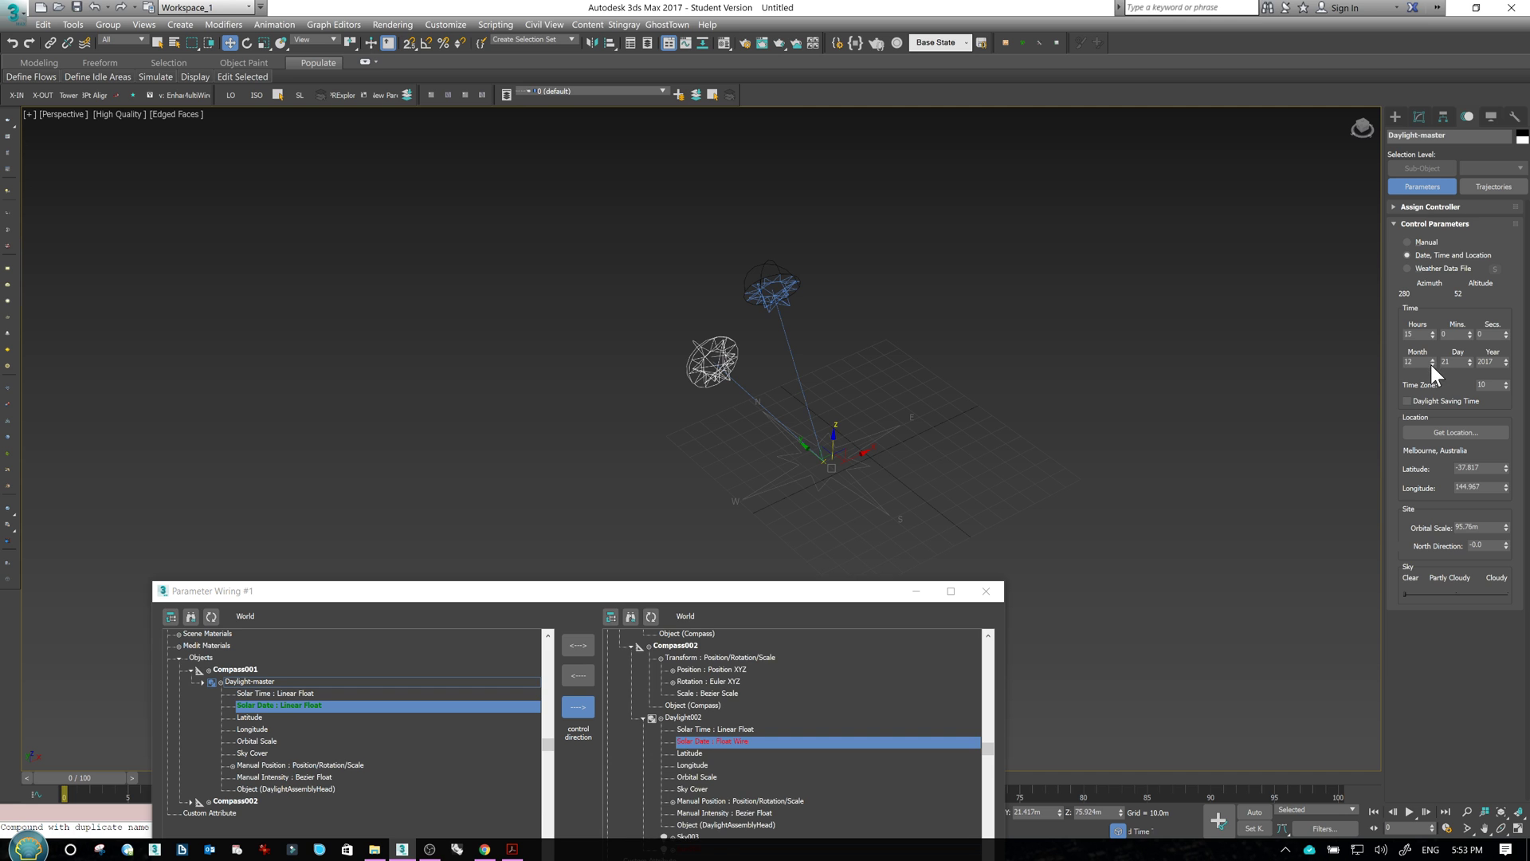
left_click(1432, 364)
left_click(1432, 364)
left_click(1432, 364)
left_click(1432, 364)
left_click(1432, 364)
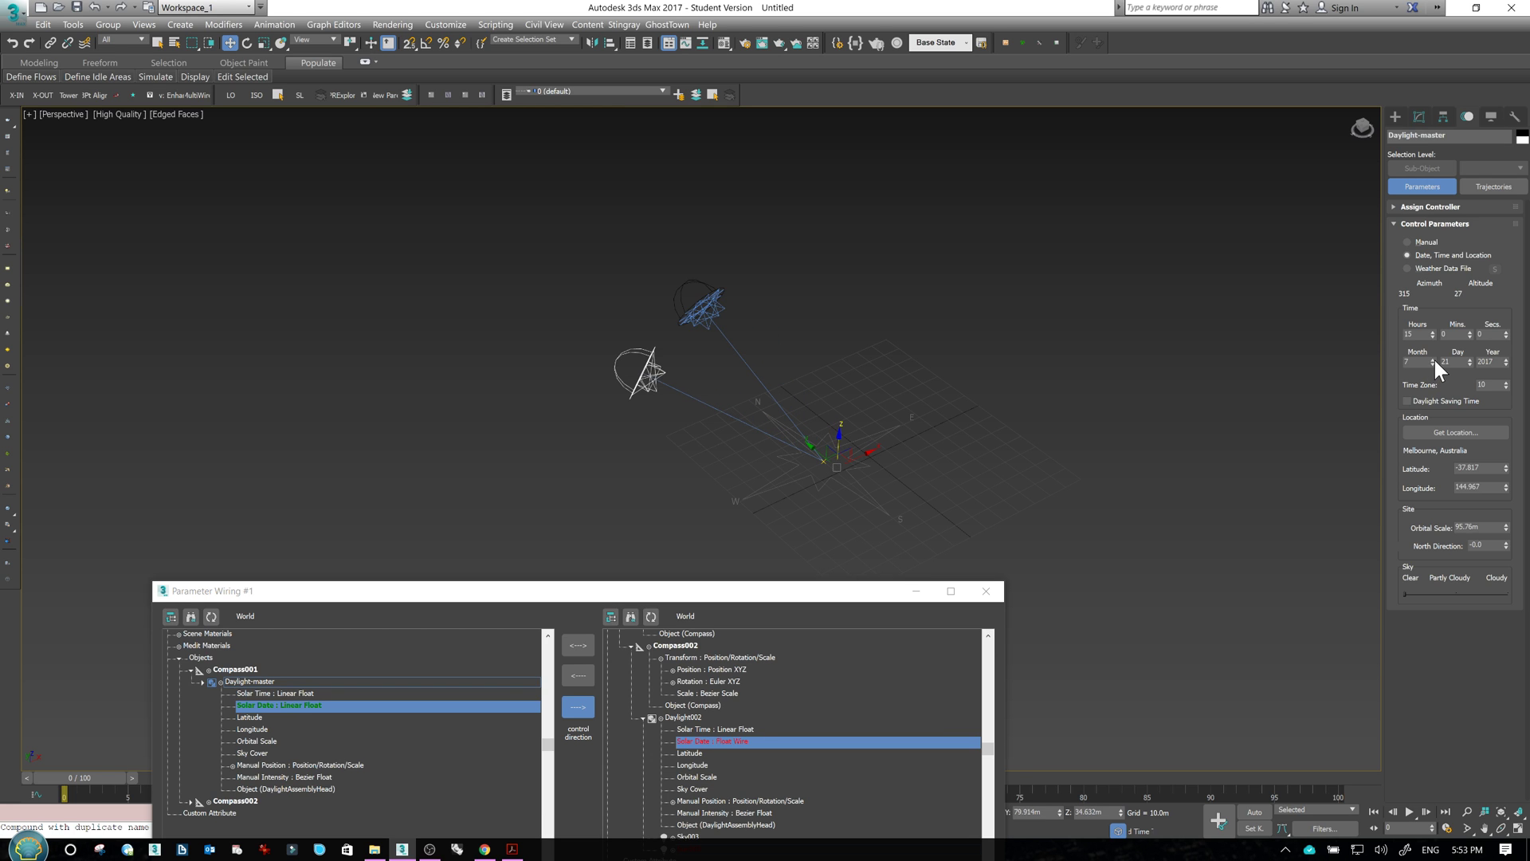
left_click(1432, 358)
left_click(1432, 358)
left_click(1431, 359)
left_click(1431, 359)
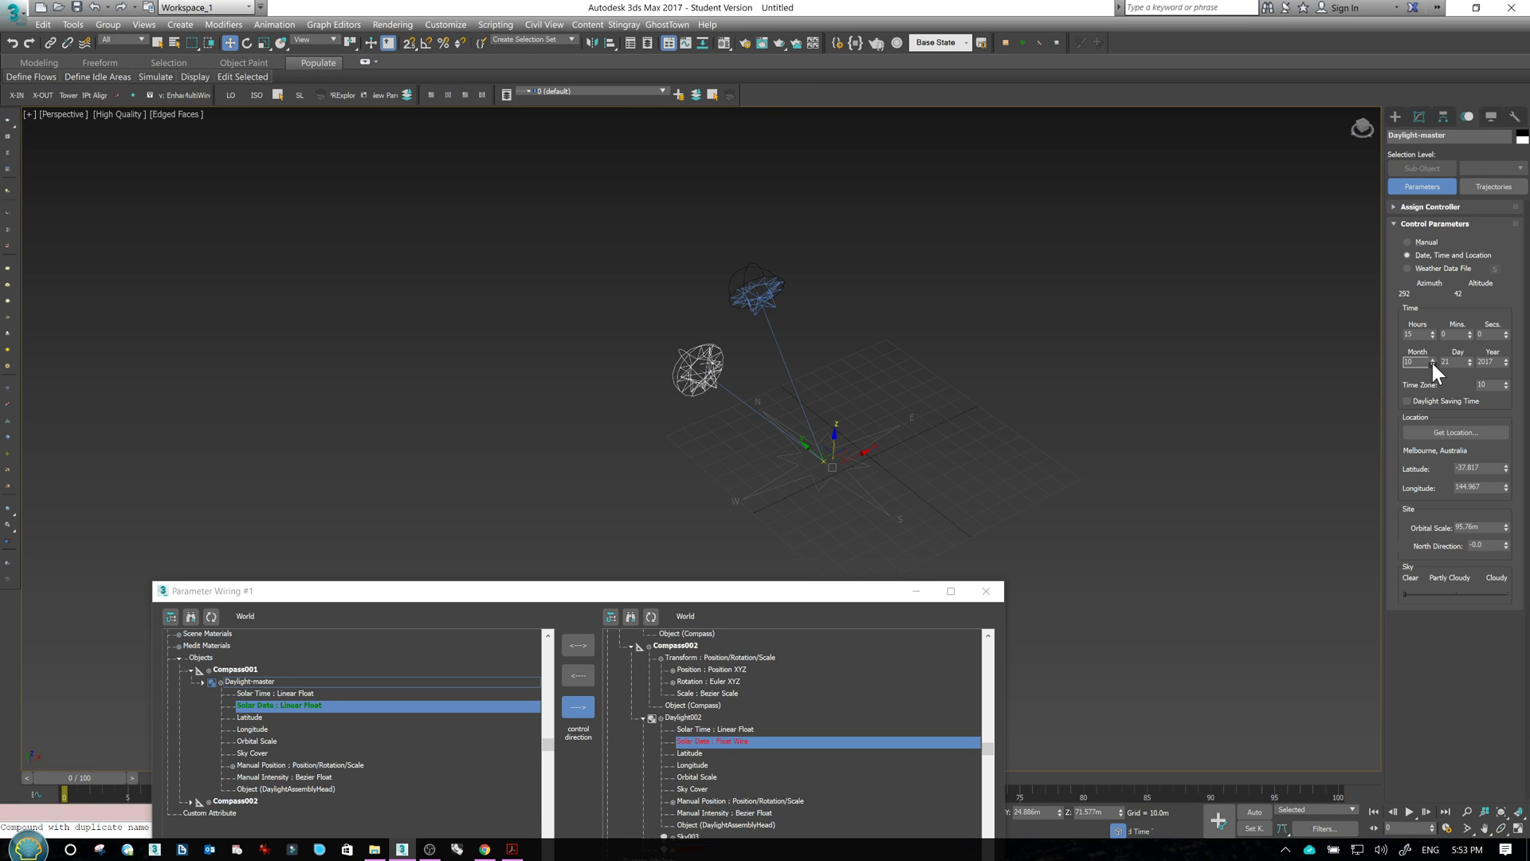
left_click(1432, 364)
left_click(1432, 364)
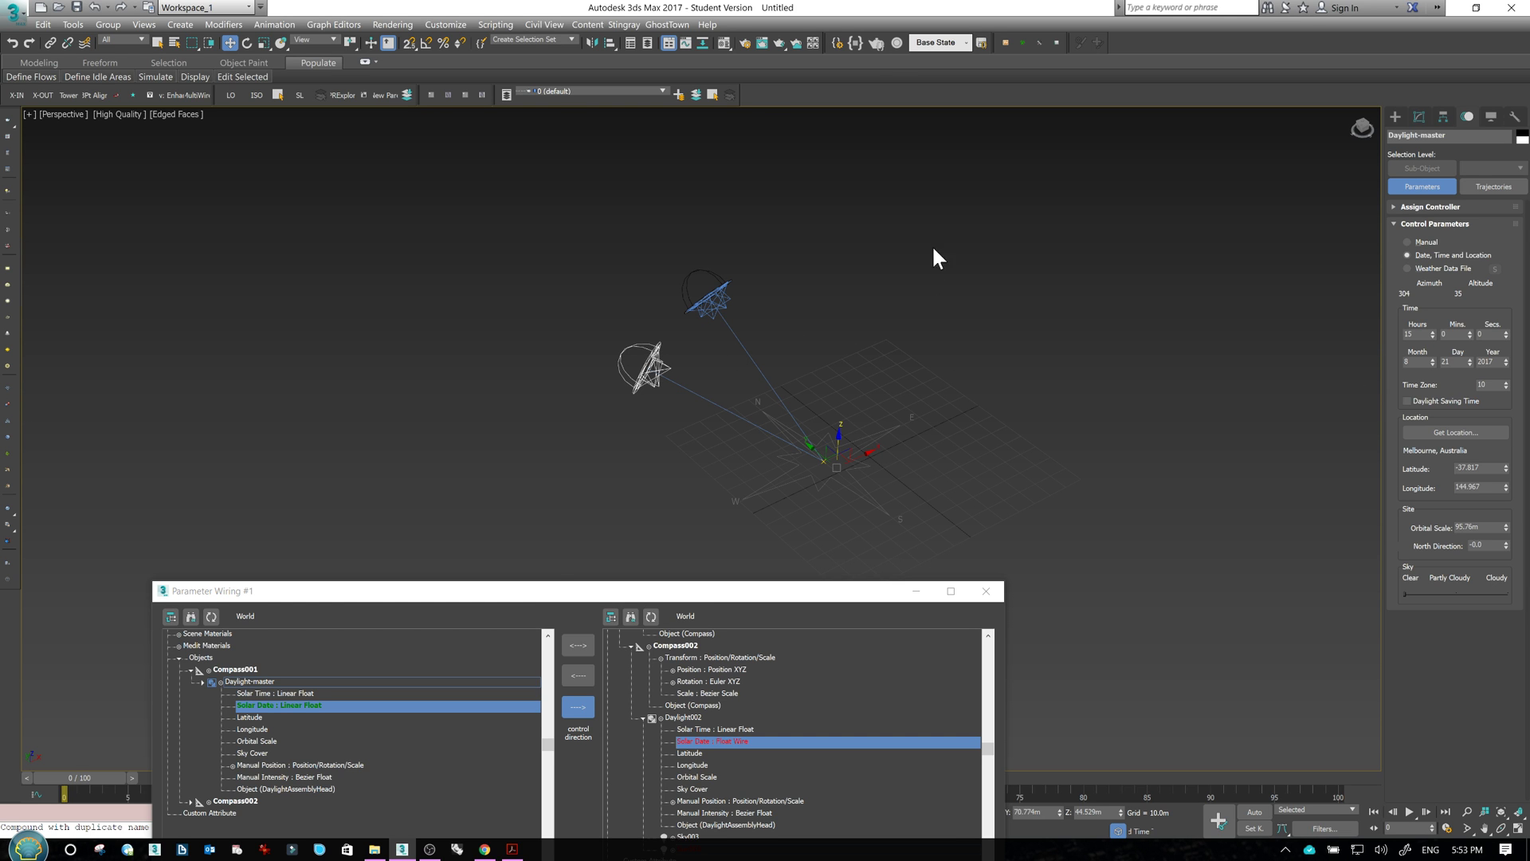
left_click_drag(586, 593, 637, 216)
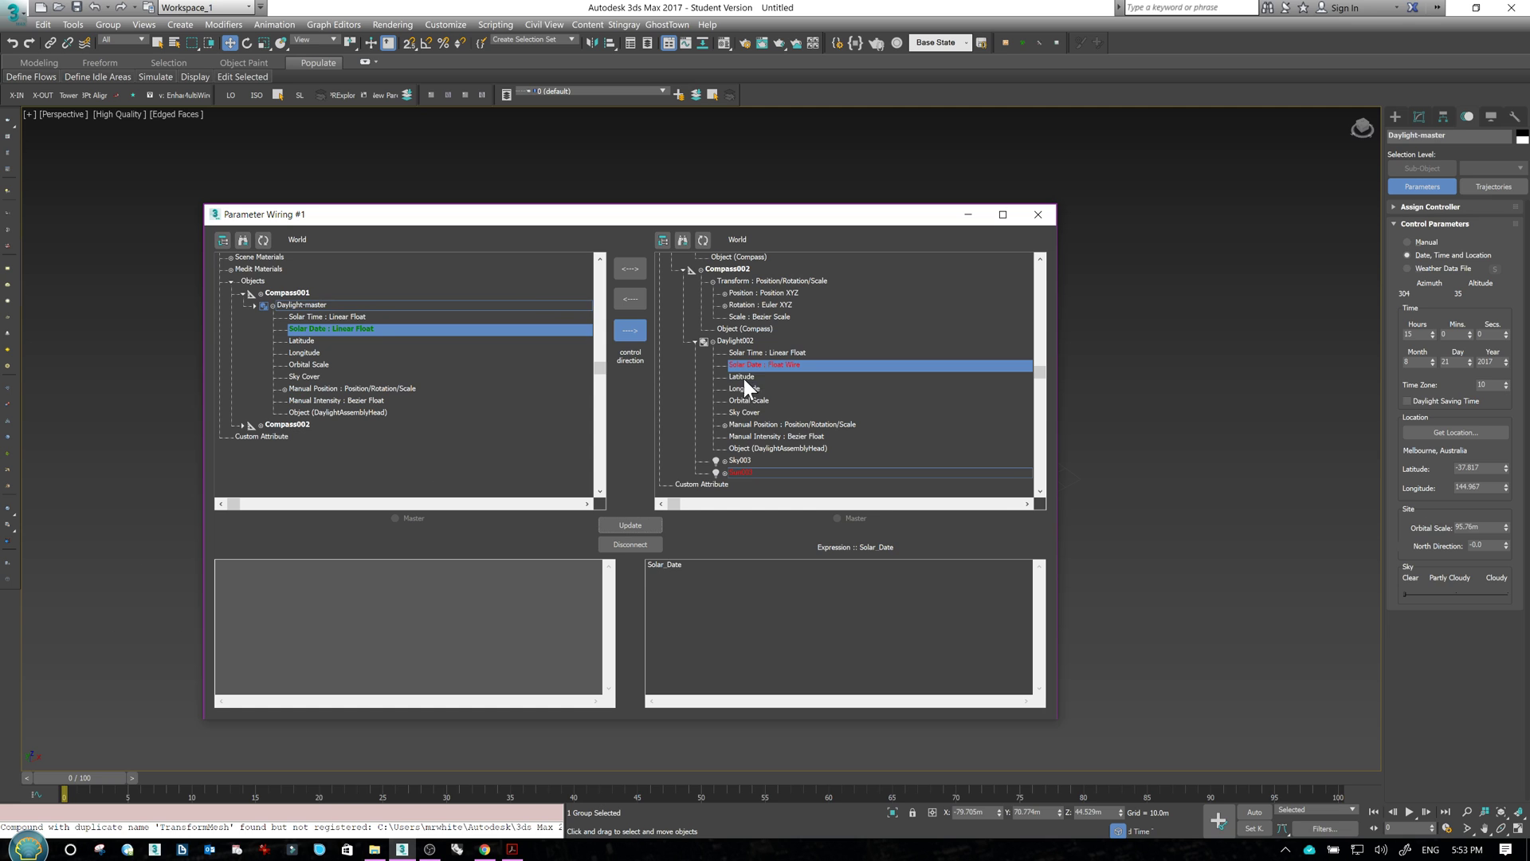
- Wire Daylight002's Latitude one-way to Daylight-master's Latitude
left_click(744, 389)
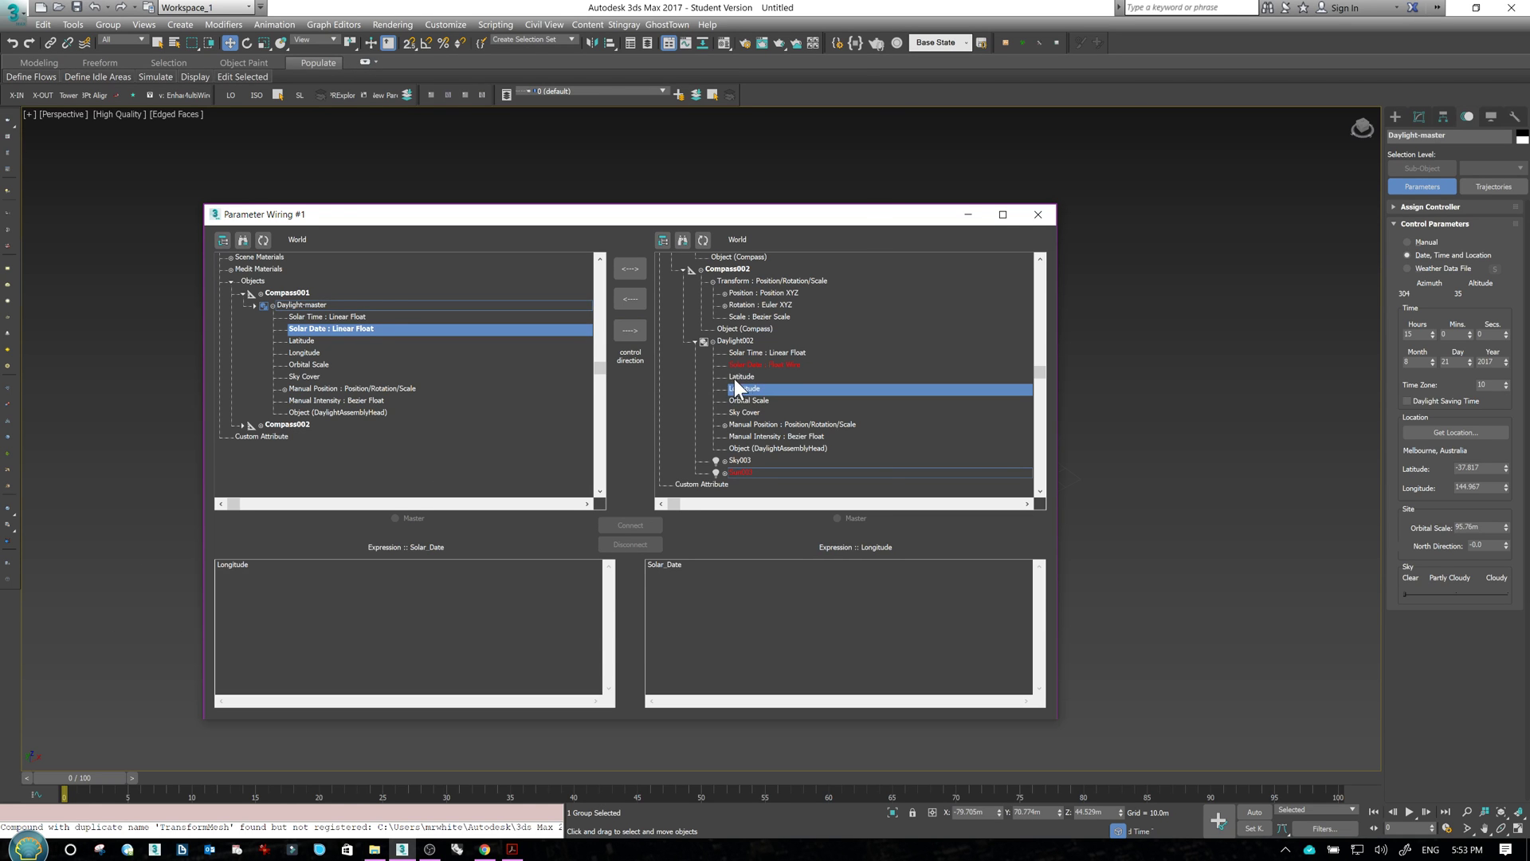
left_click(743, 379)
left_click(305, 341)
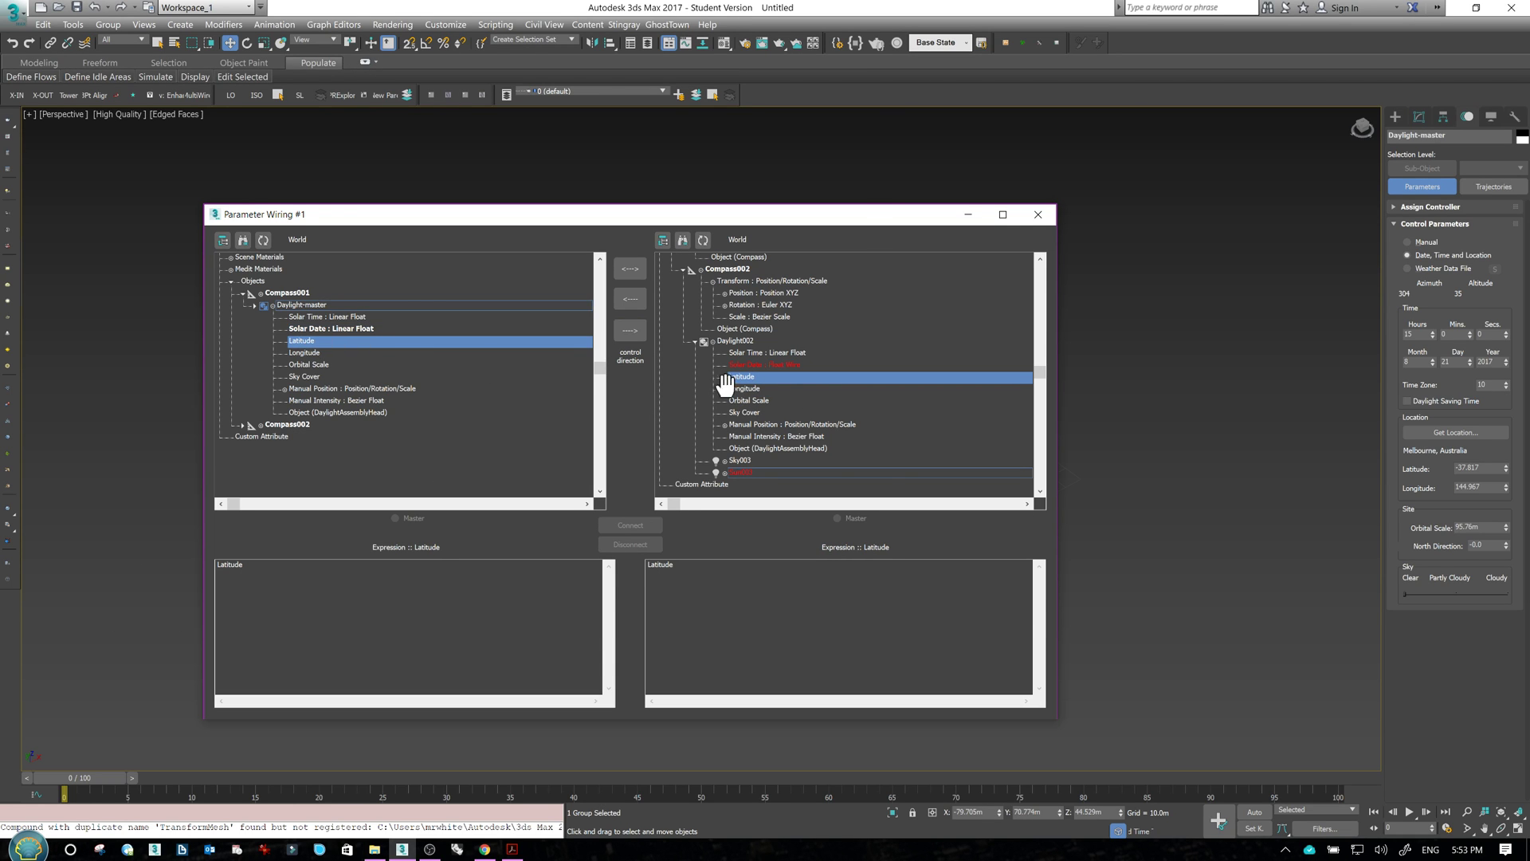
left_click(748, 389)
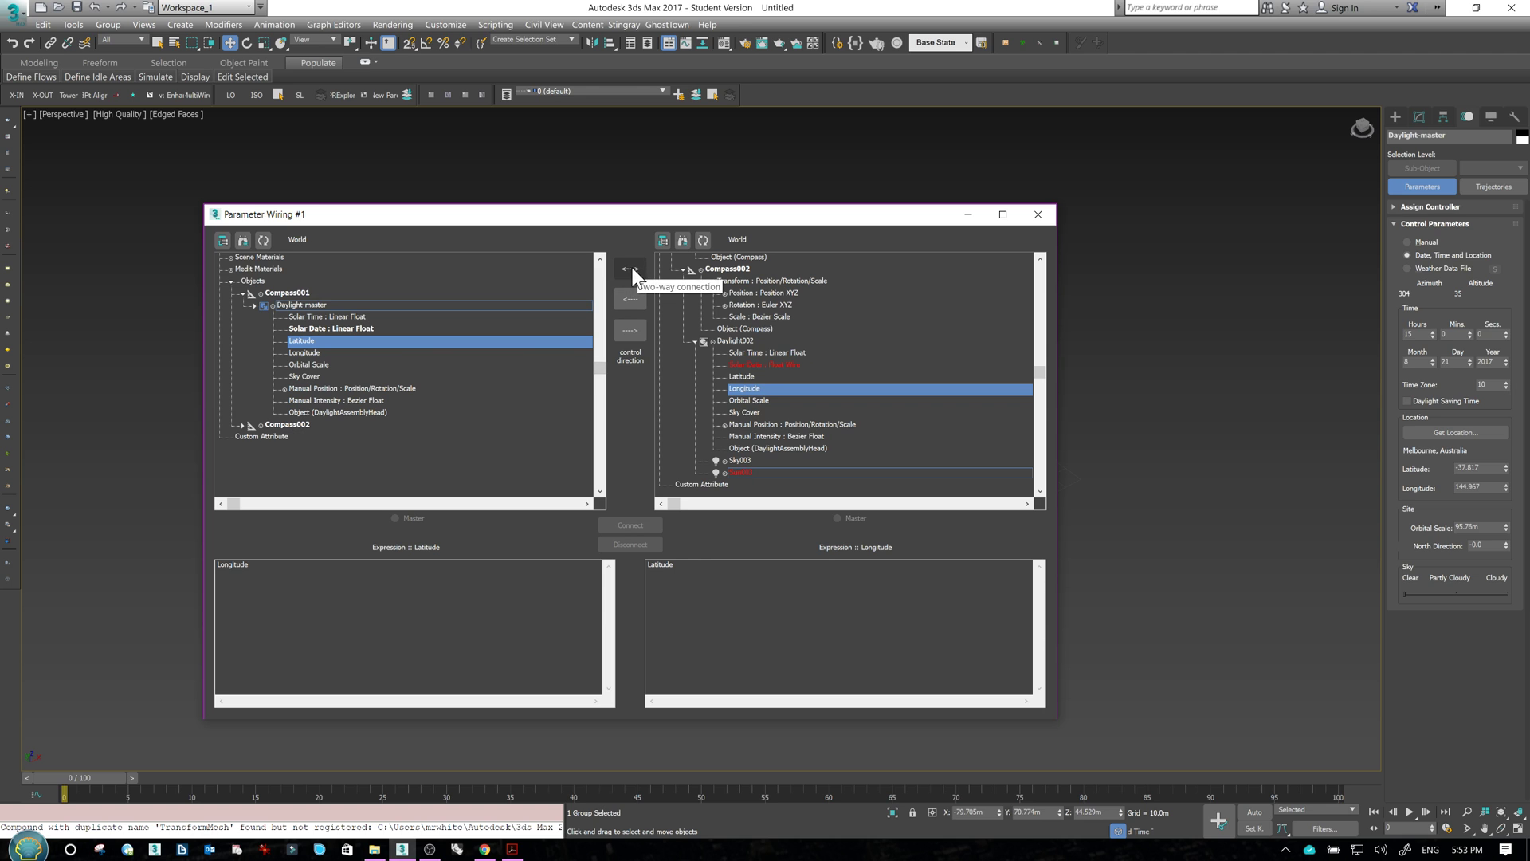
left_click(629, 330)
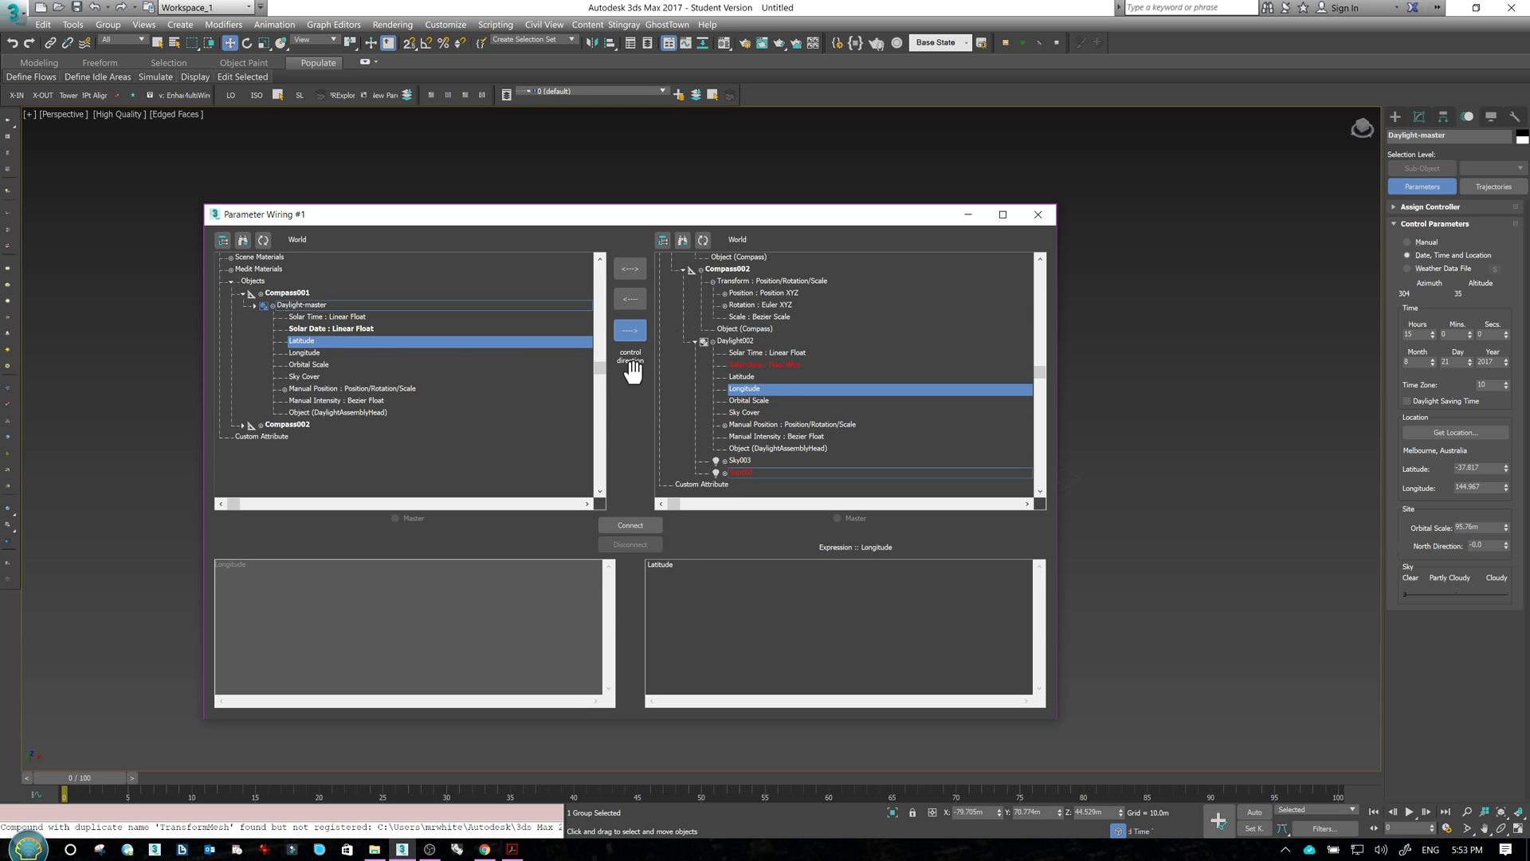
left_click(633, 528)
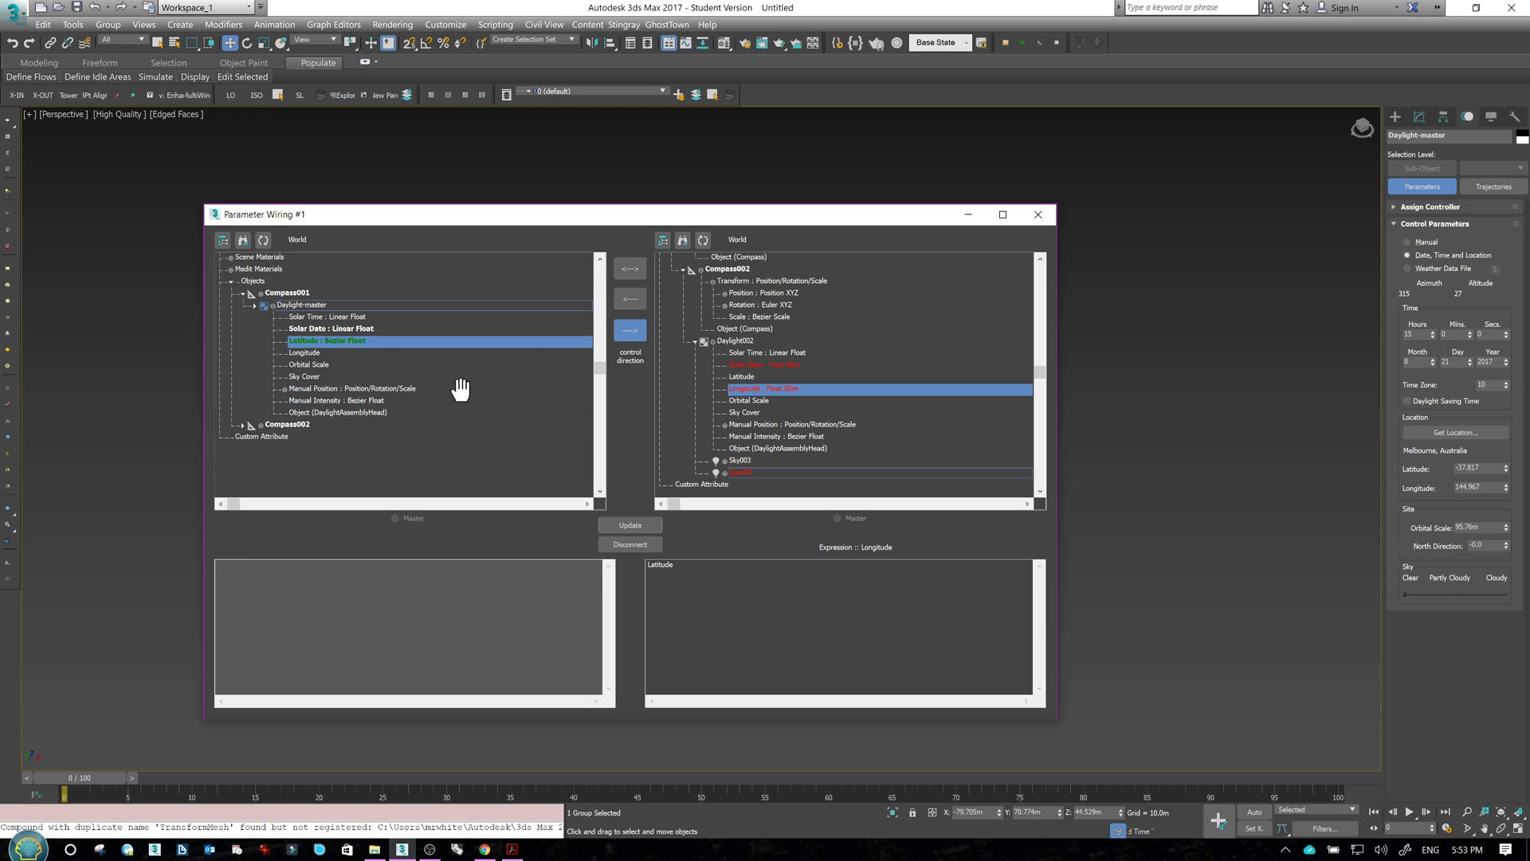
left_click(304, 352)
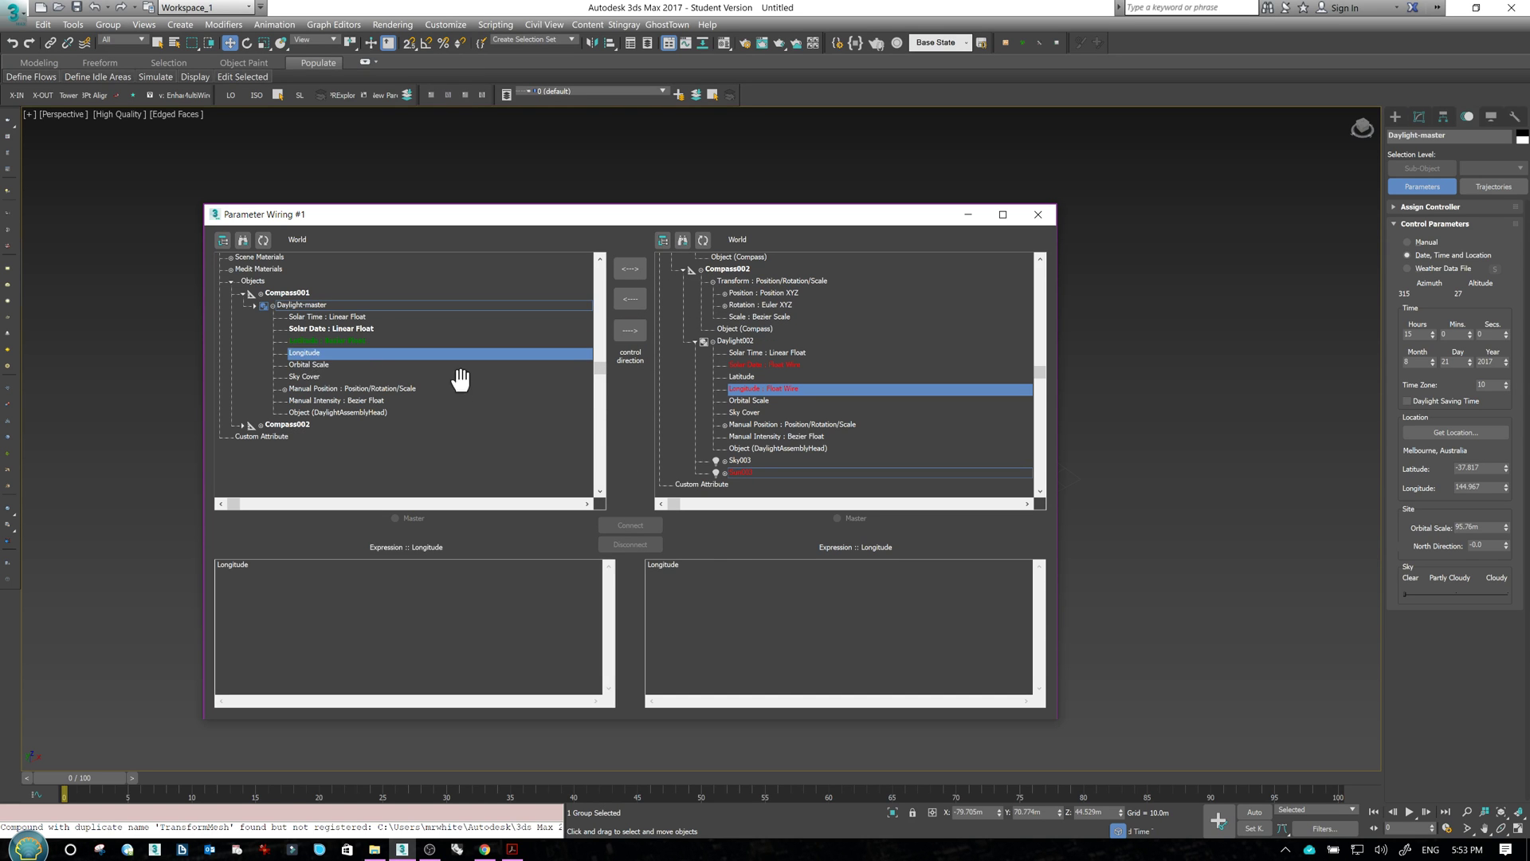
left_click(352, 341)
left_click(741, 377)
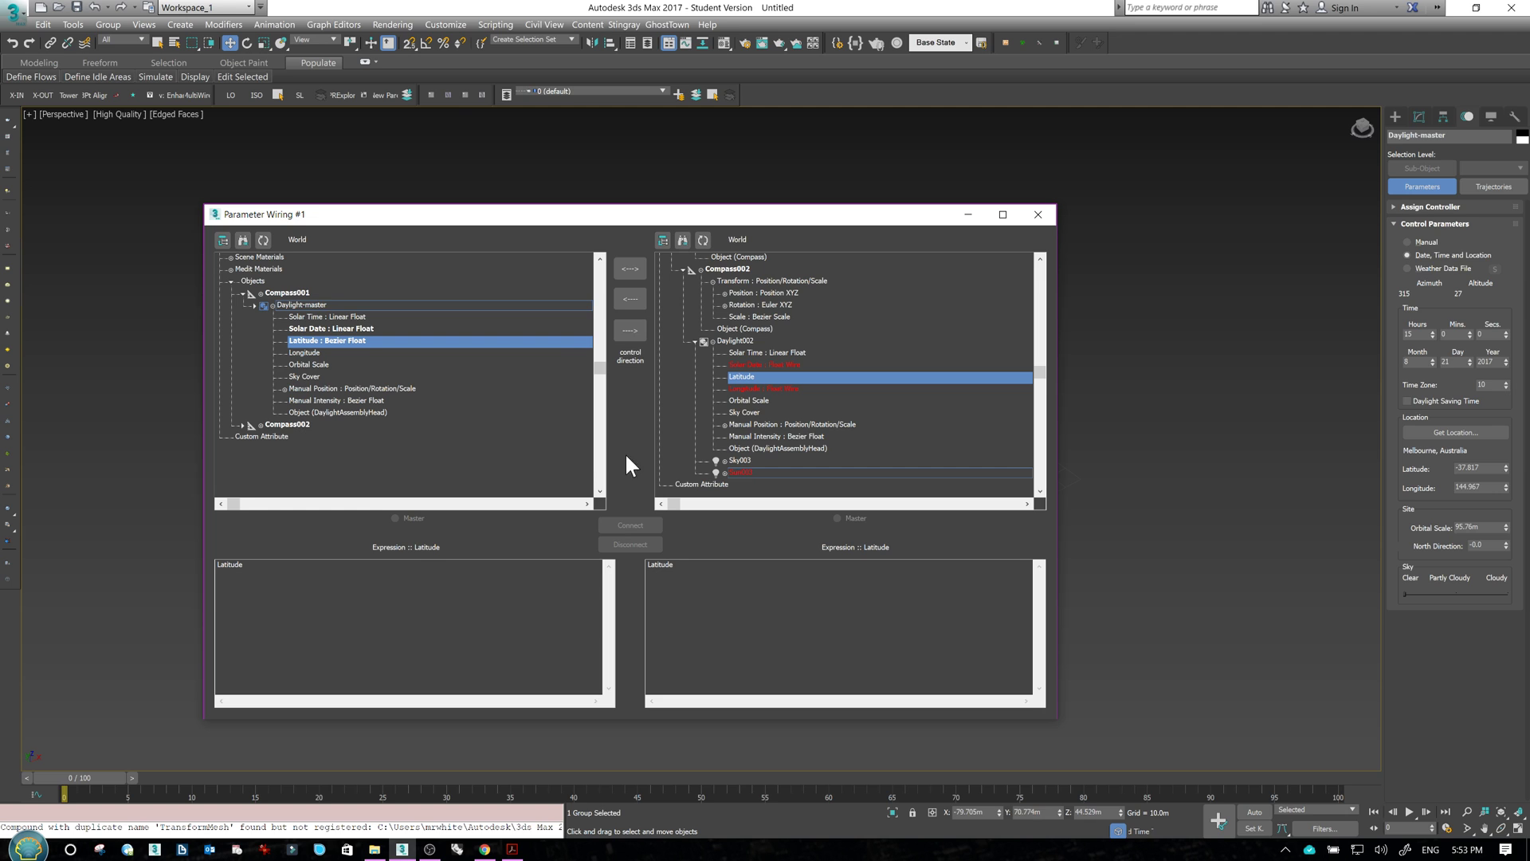
left_click(620, 331)
left_click(630, 524)
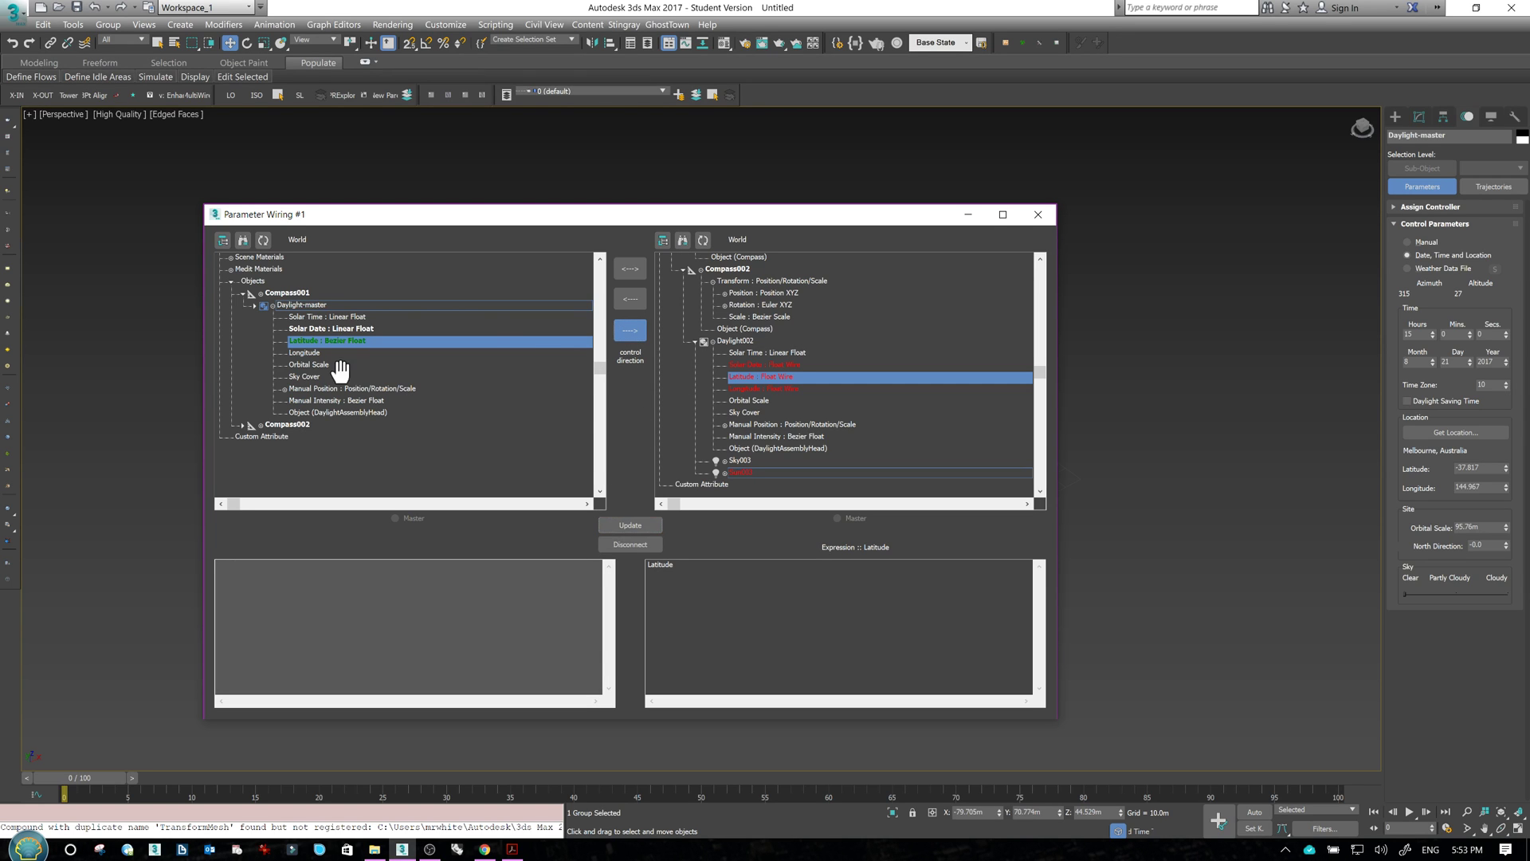
- Wire Daylight002's Longitude one-way to Daylight-master's Longitude
left_click(318, 353)
left_click(747, 389)
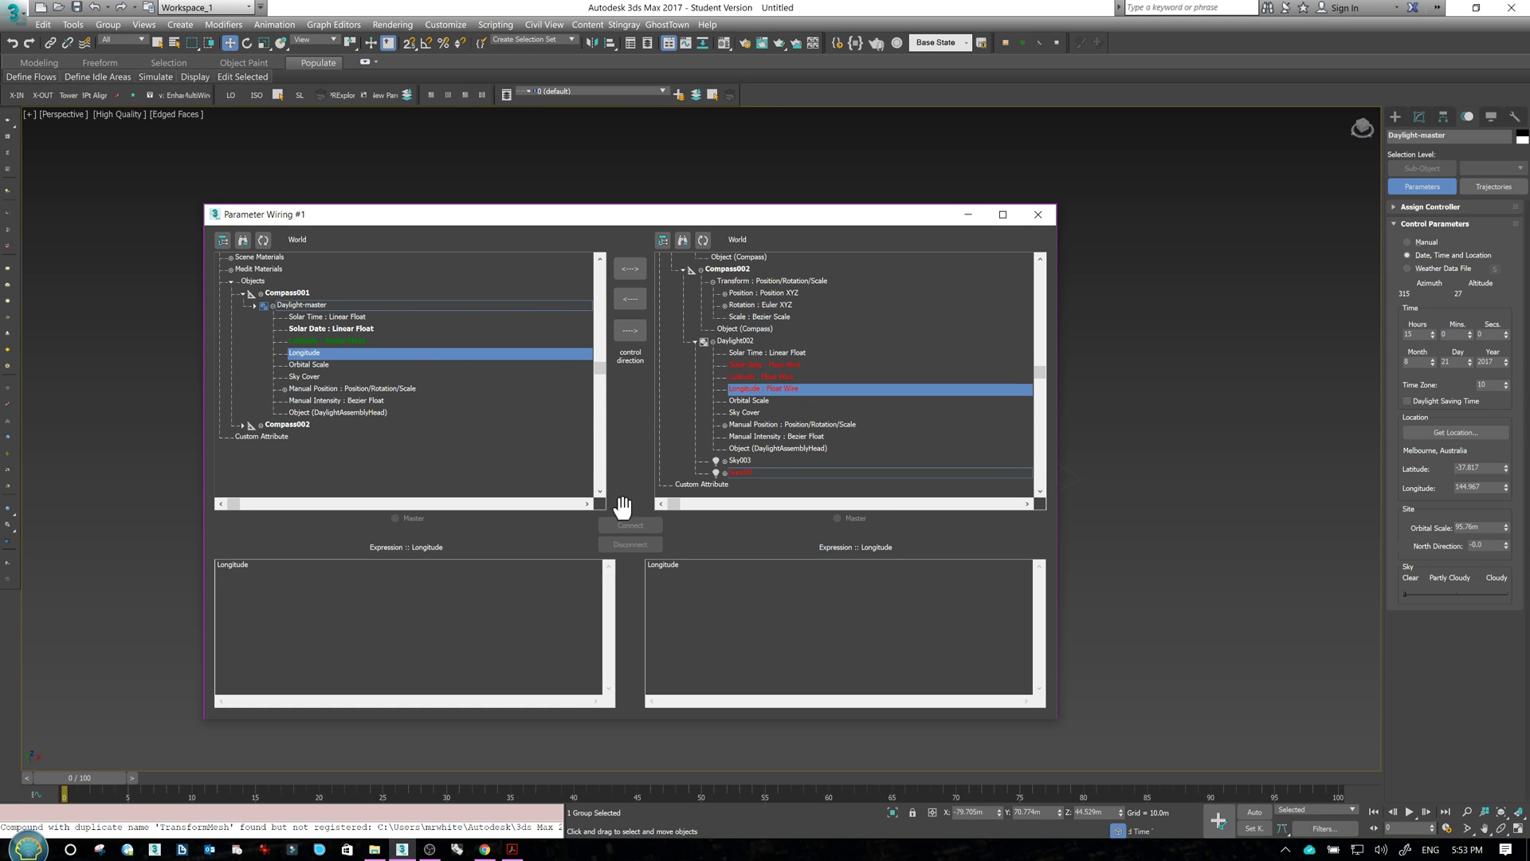
left_click(631, 330)
left_click(631, 525)
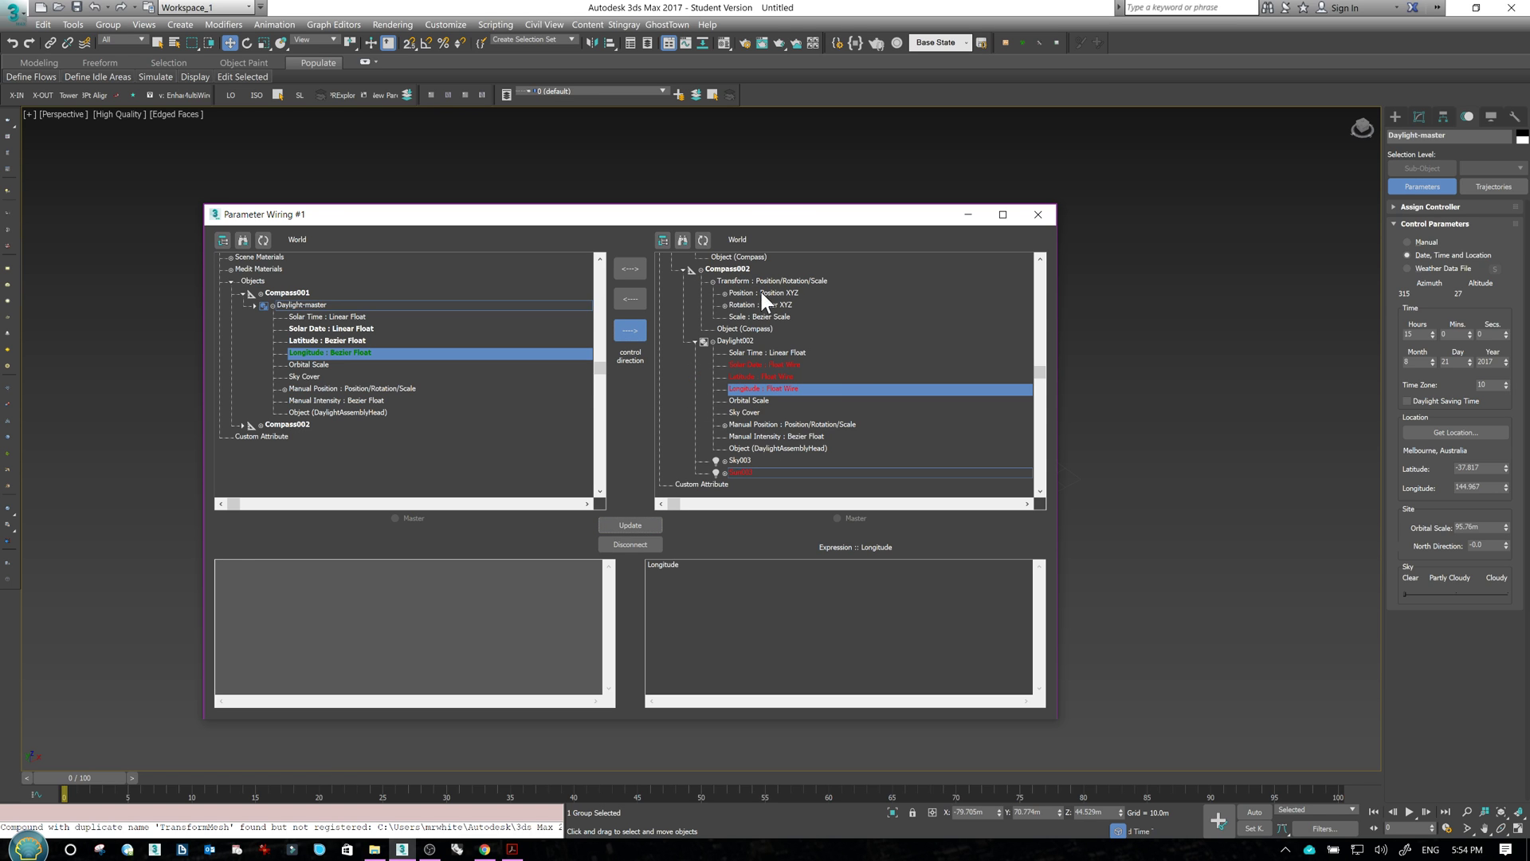
scroll(876, 343, "up", 2)
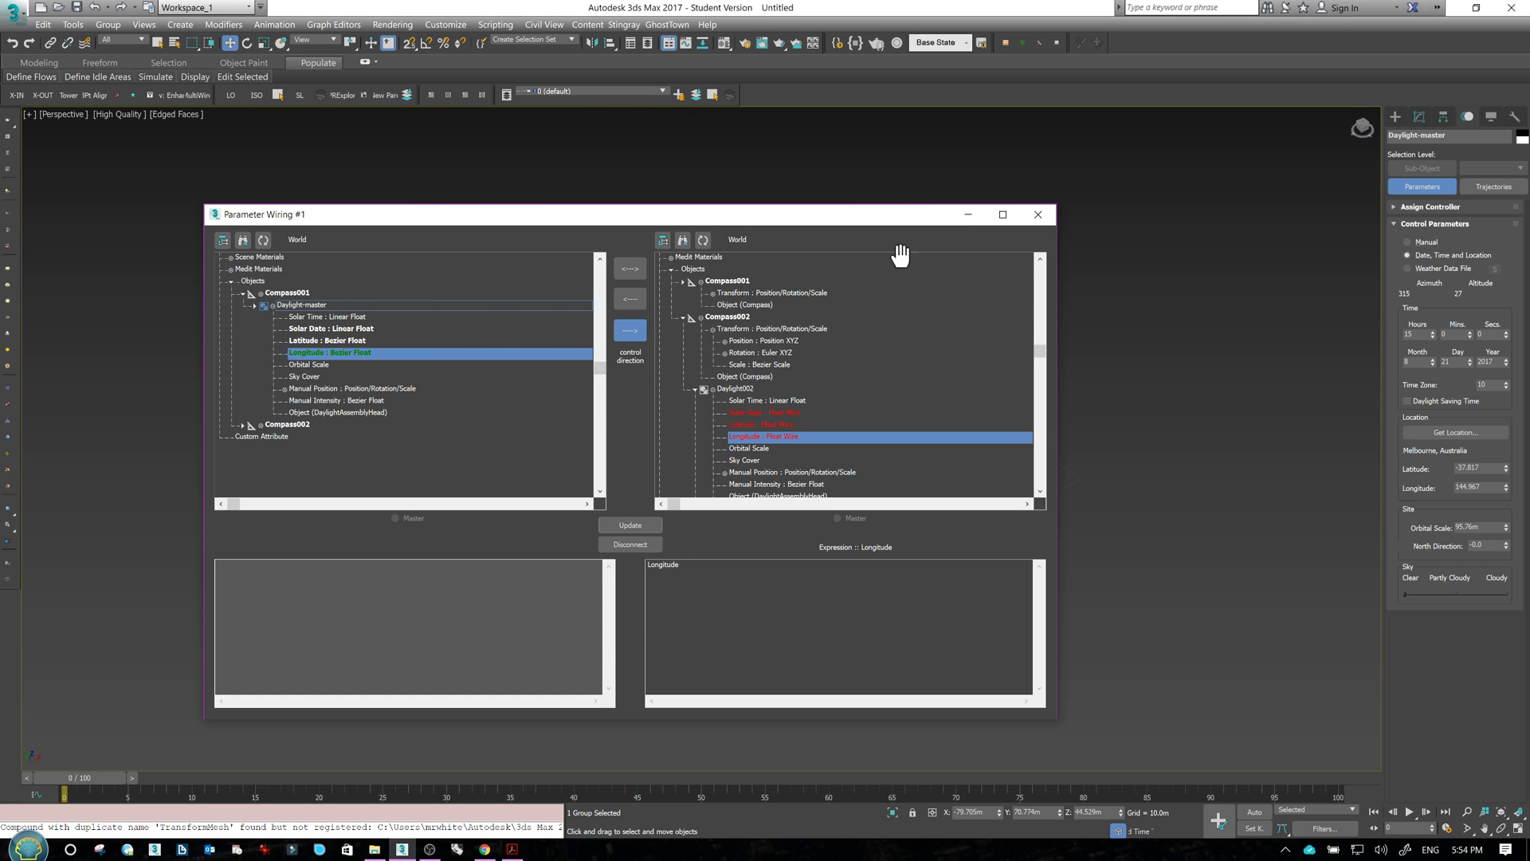
- Close the wiring dialog, show Daylight-master's sun and sky settings, and reframe the scene
left_click(1038, 214)
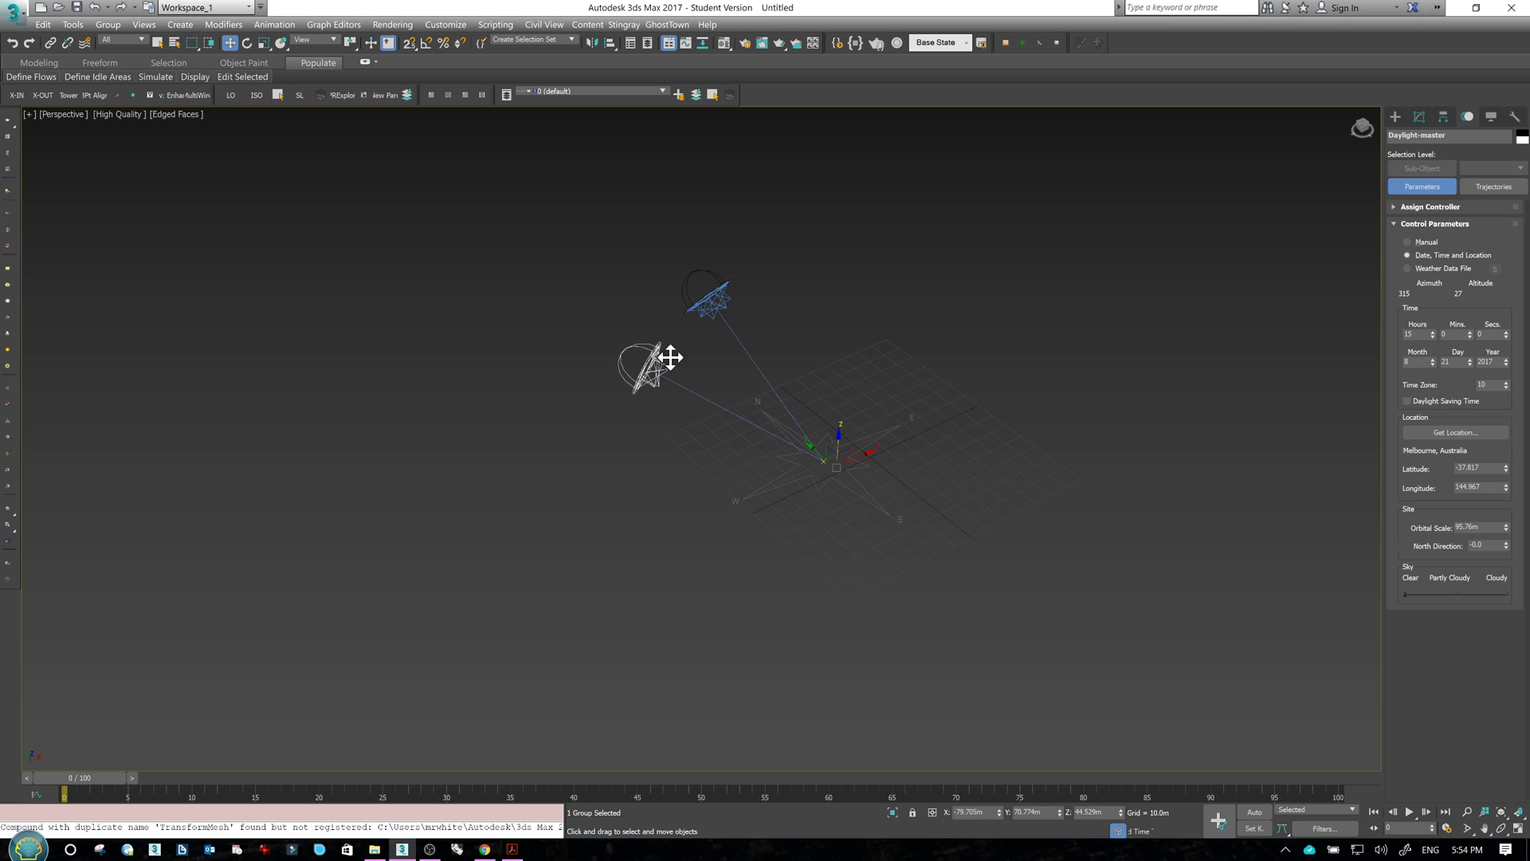
left_click(1428, 119)
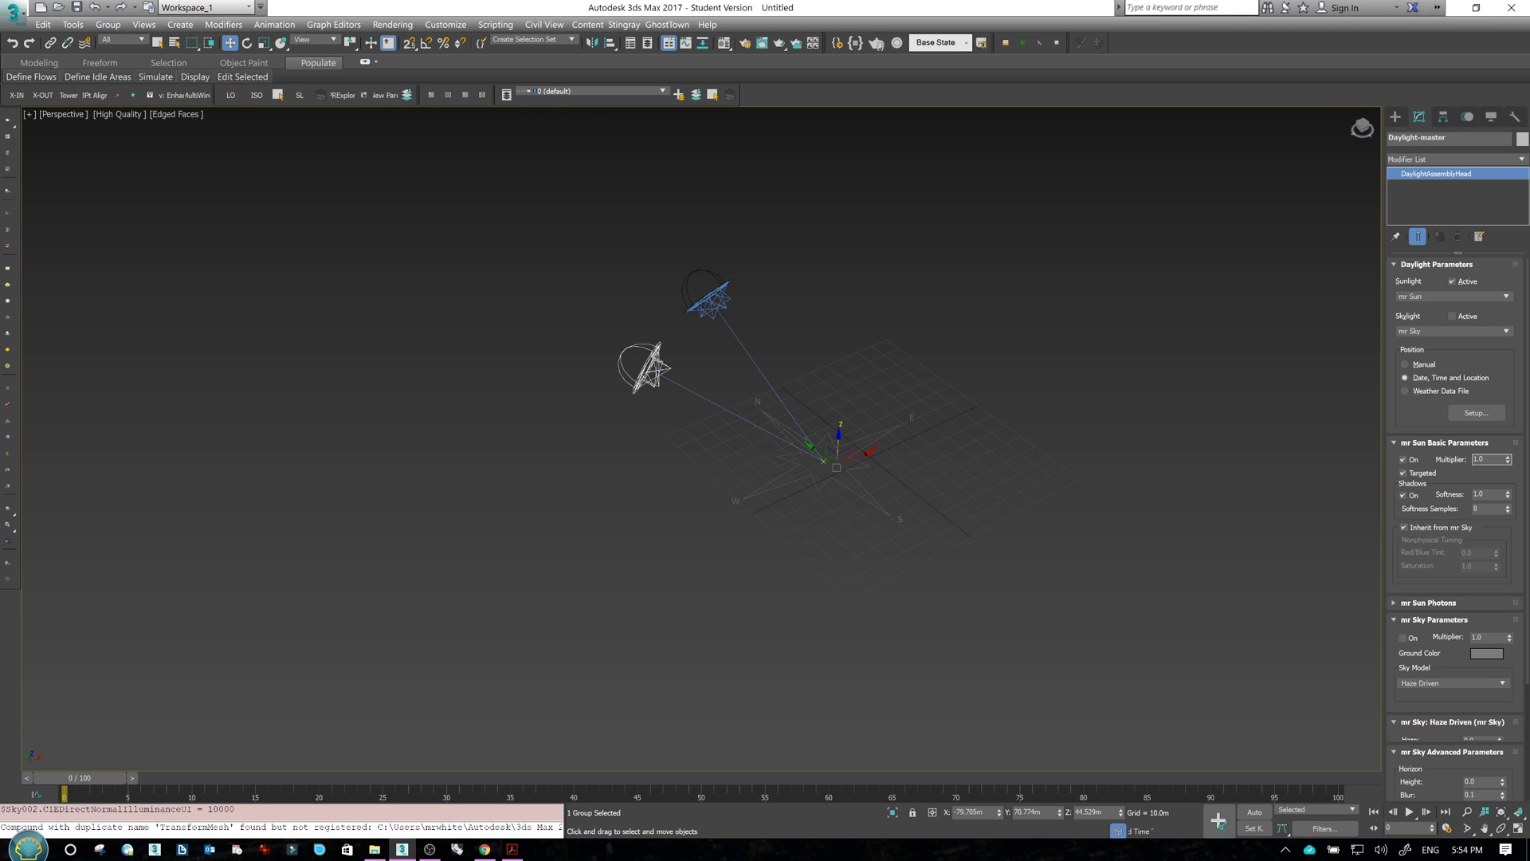
middle_click_drag(810, 287, 813, 385)
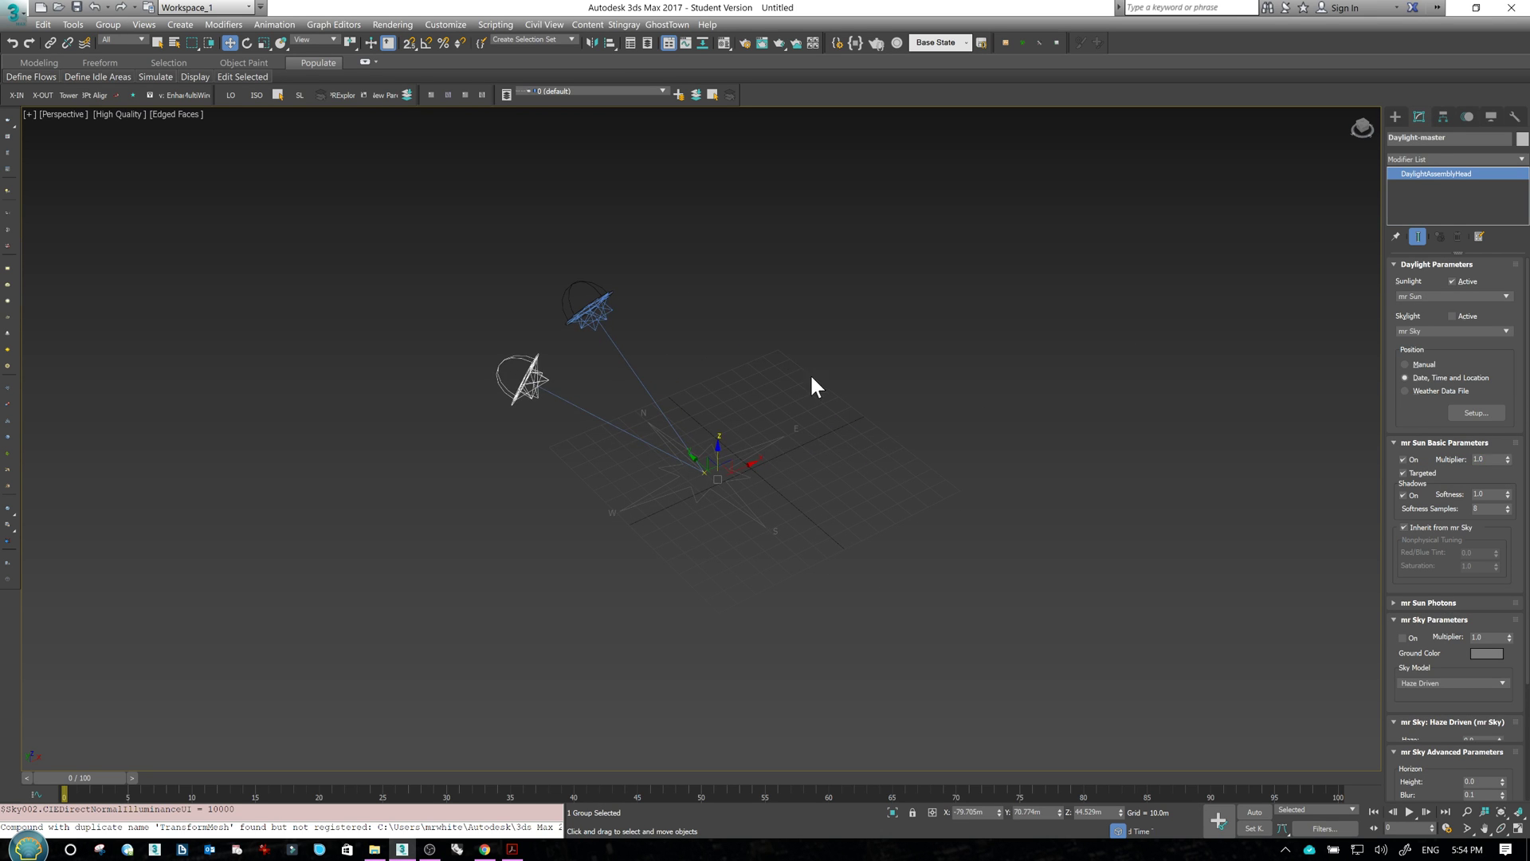
scroll(724, 474, "up", 6)
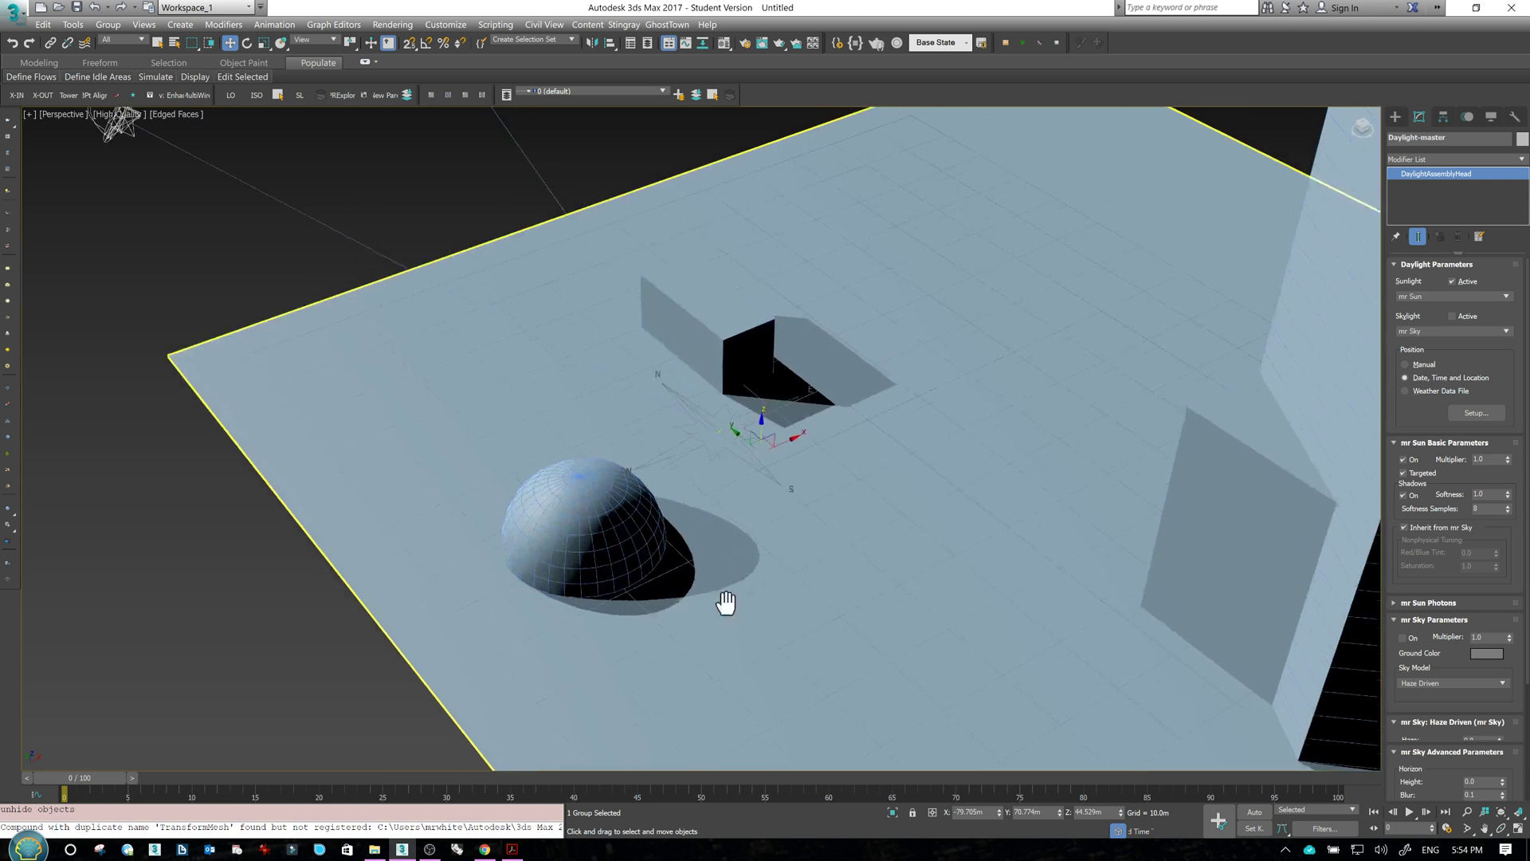
scroll(689, 427, "down", 5)
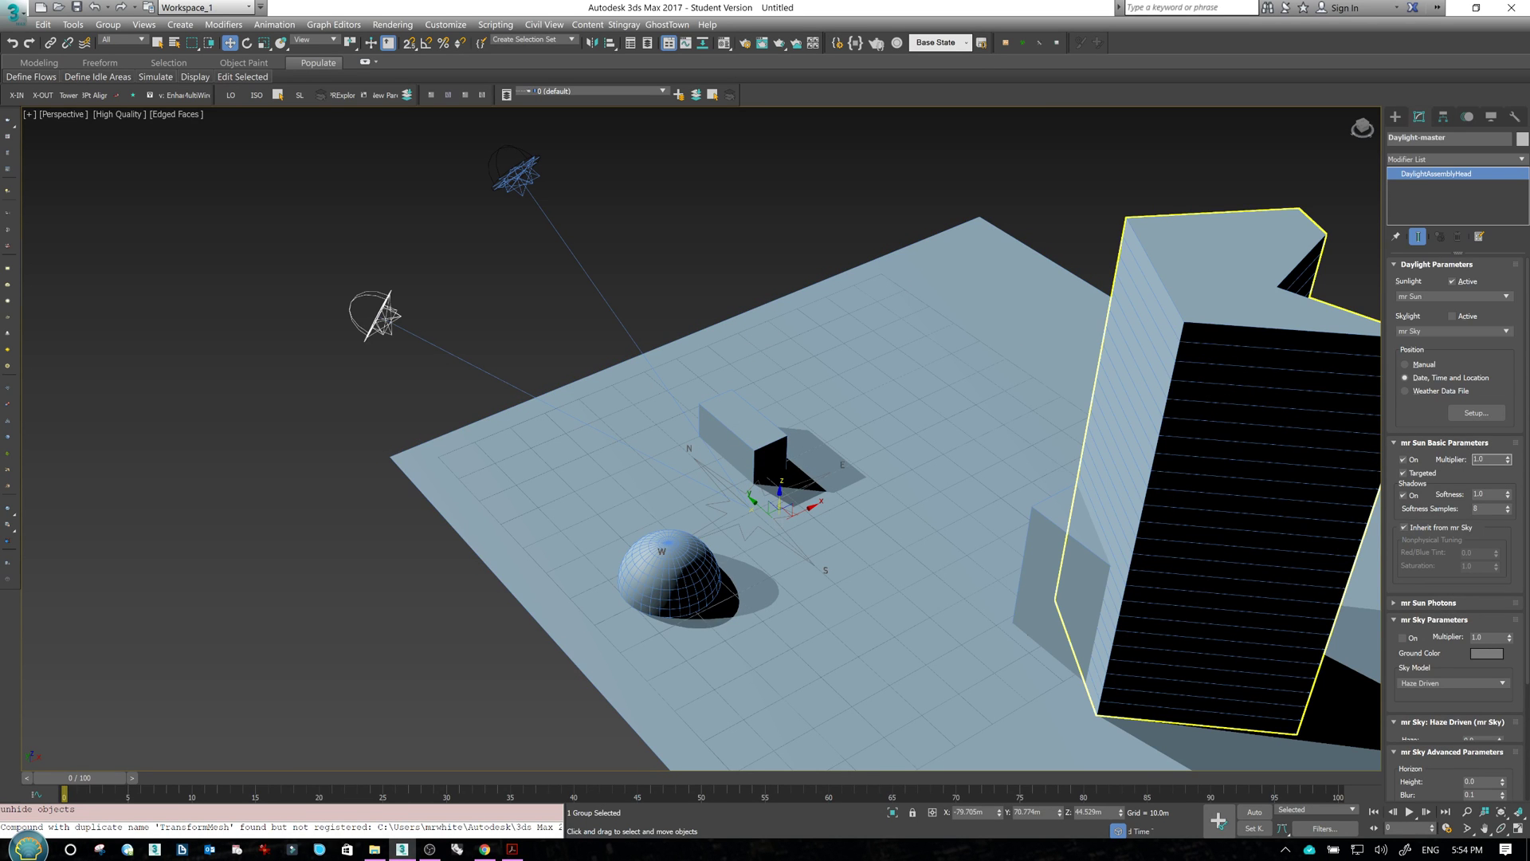
- Set Daylight002's mr Sun multiplier to 0.5
key("Return")
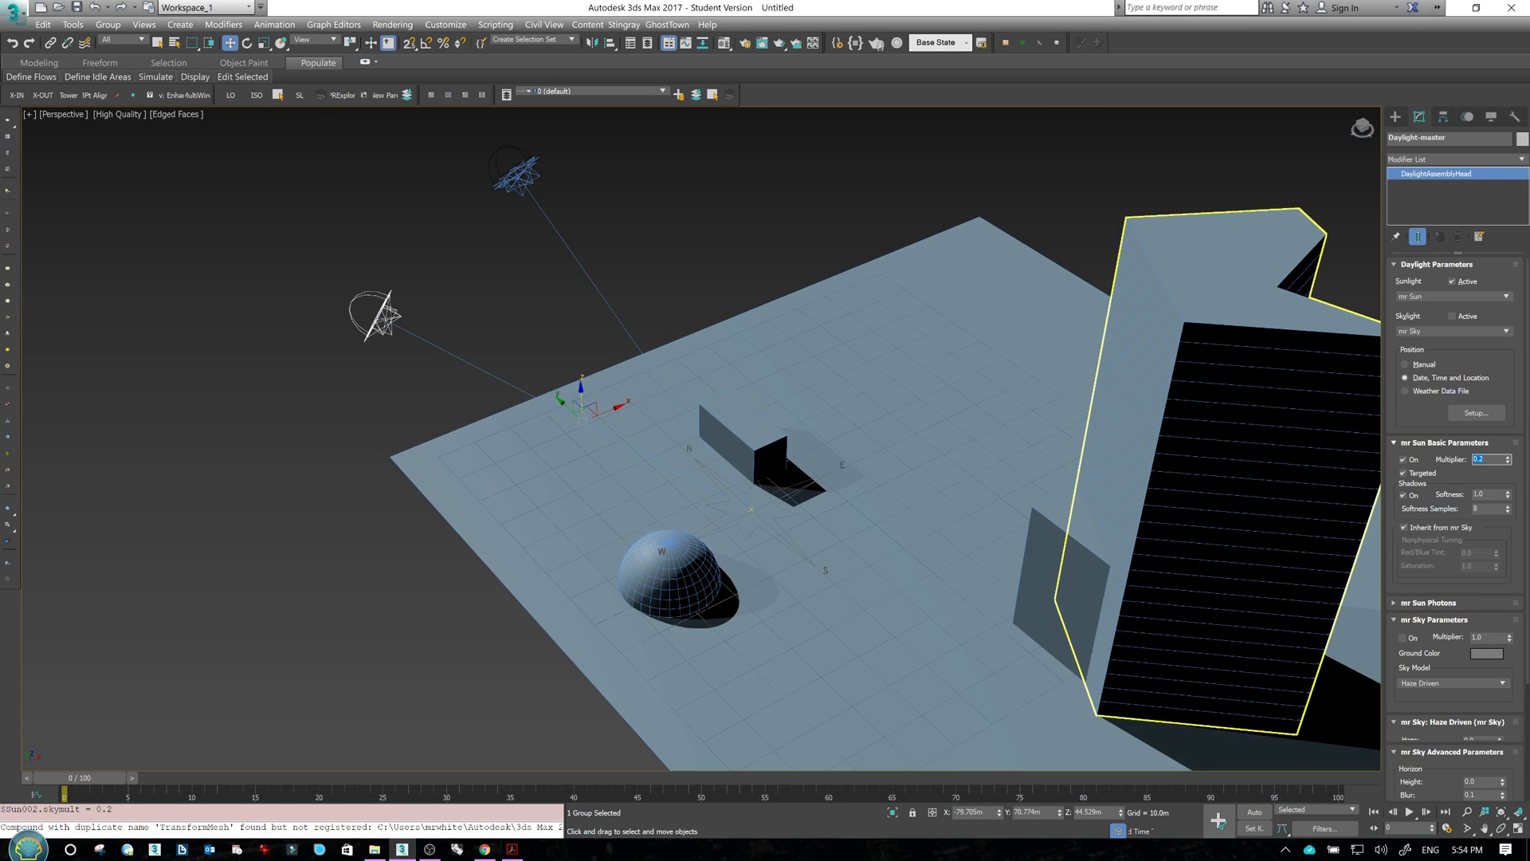
left_click(514, 173)
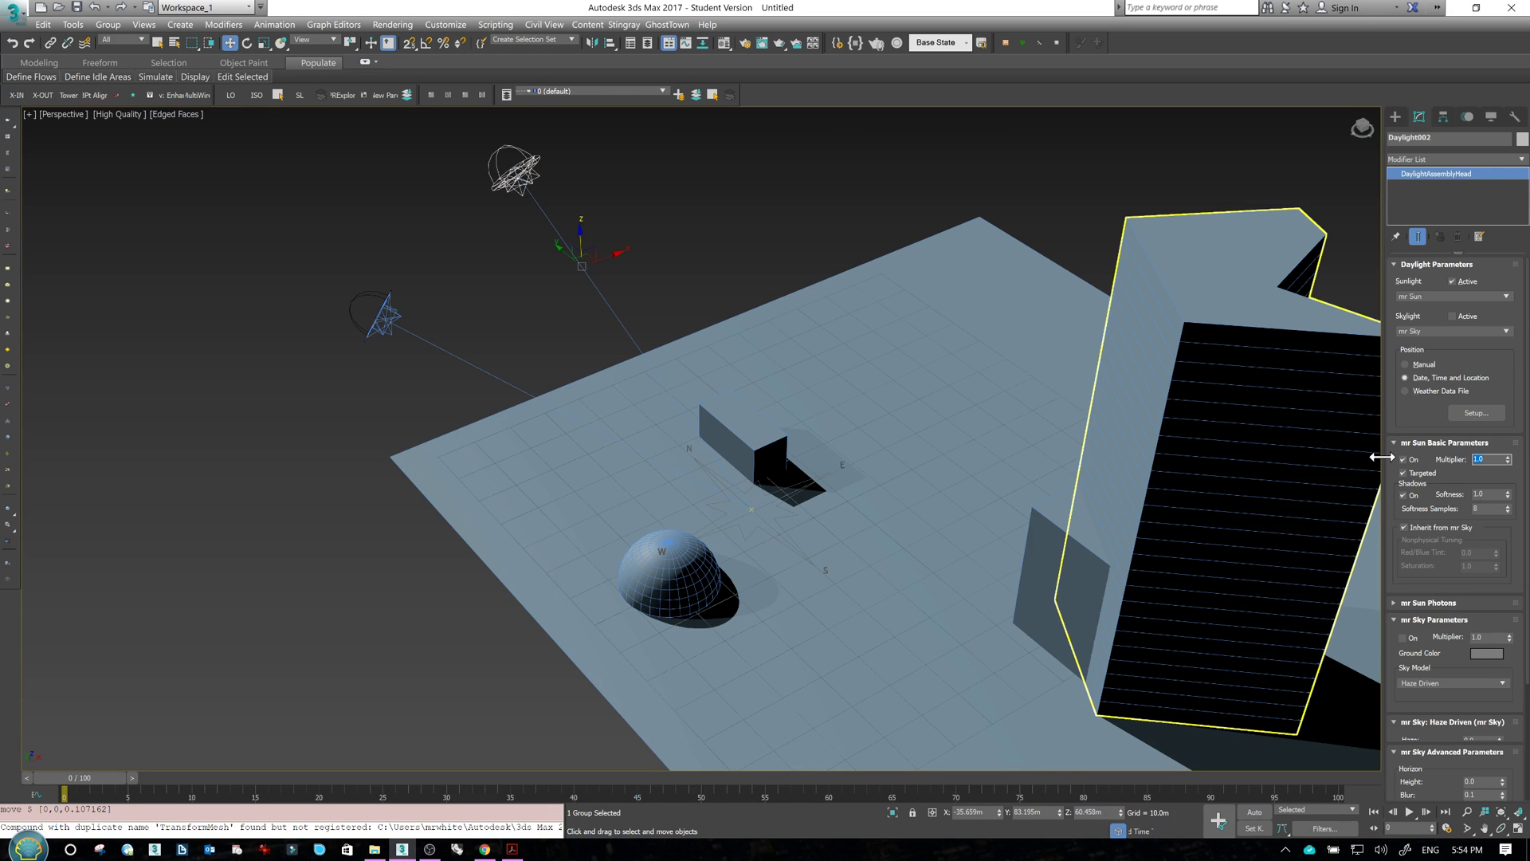
key("Return")
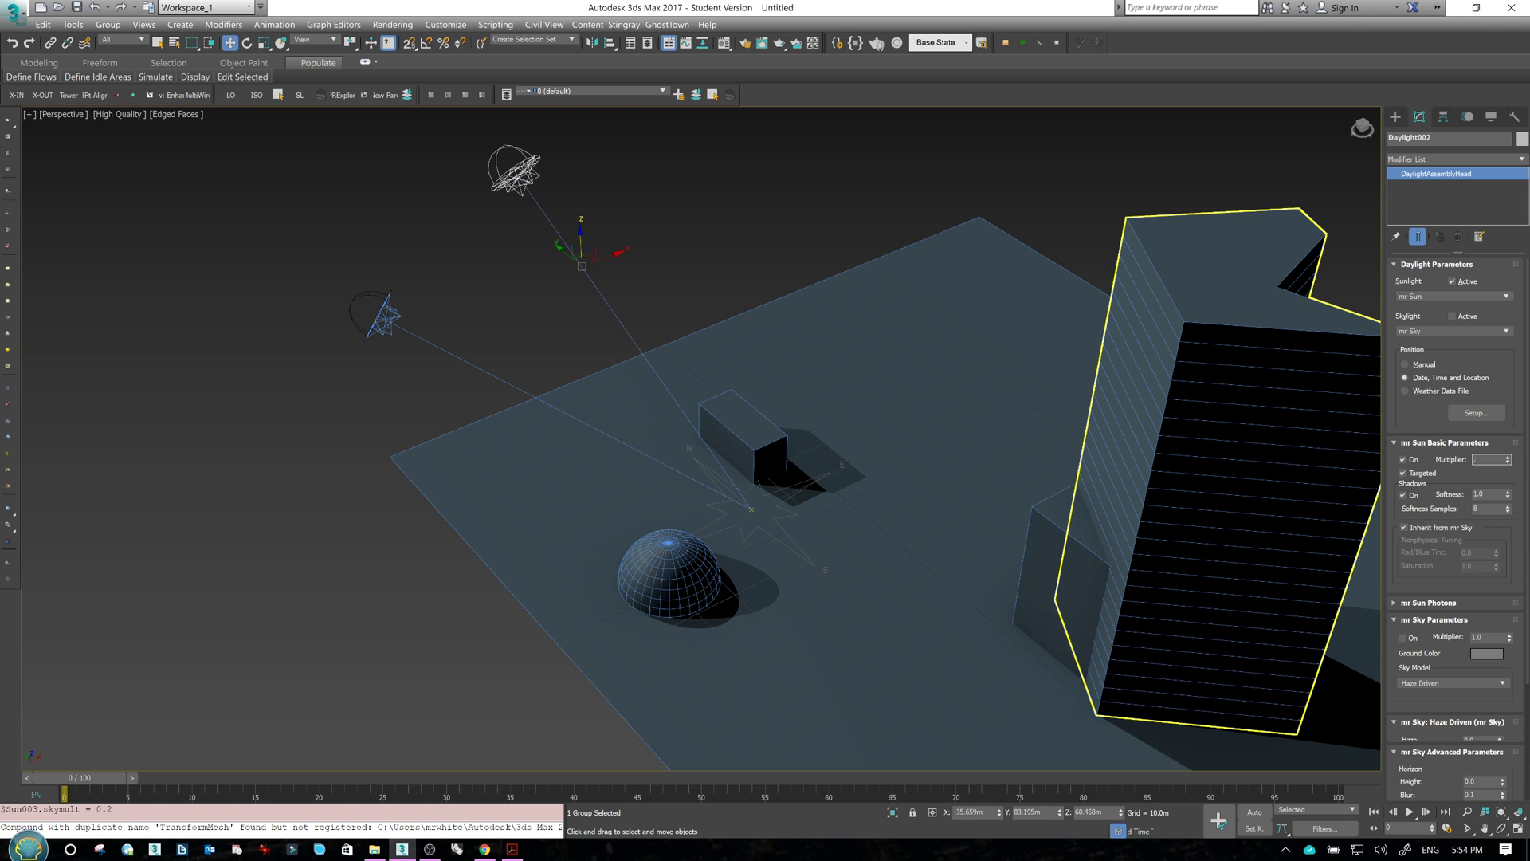
type("0.5")
key("Return")
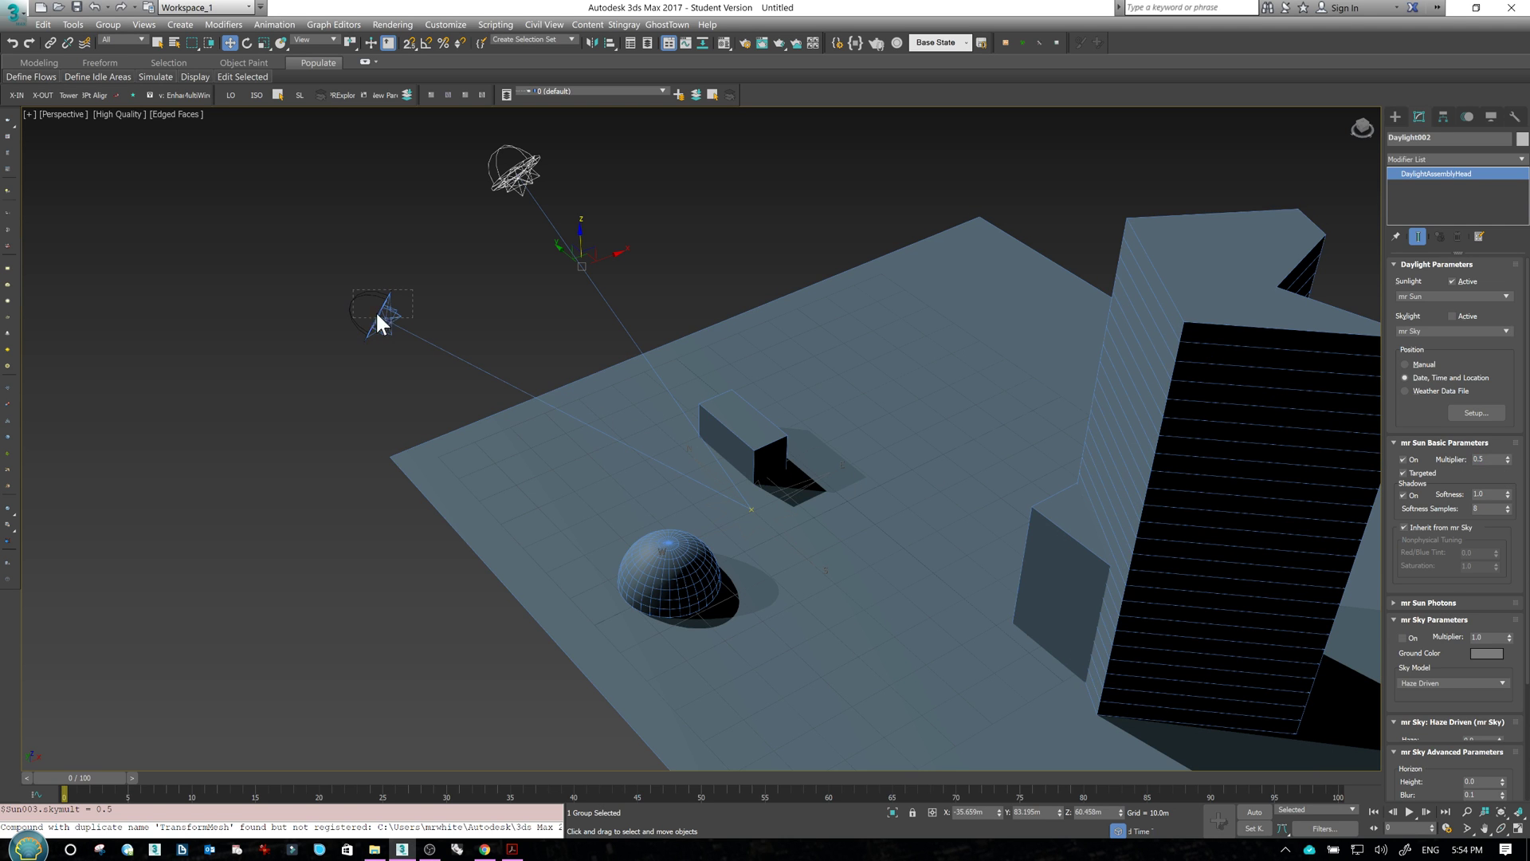
- Set Daylight-master's mr Sun multiplier to 0.5 and zoom to check the lighting
left_click(514, 169)
double_click(1484, 459)
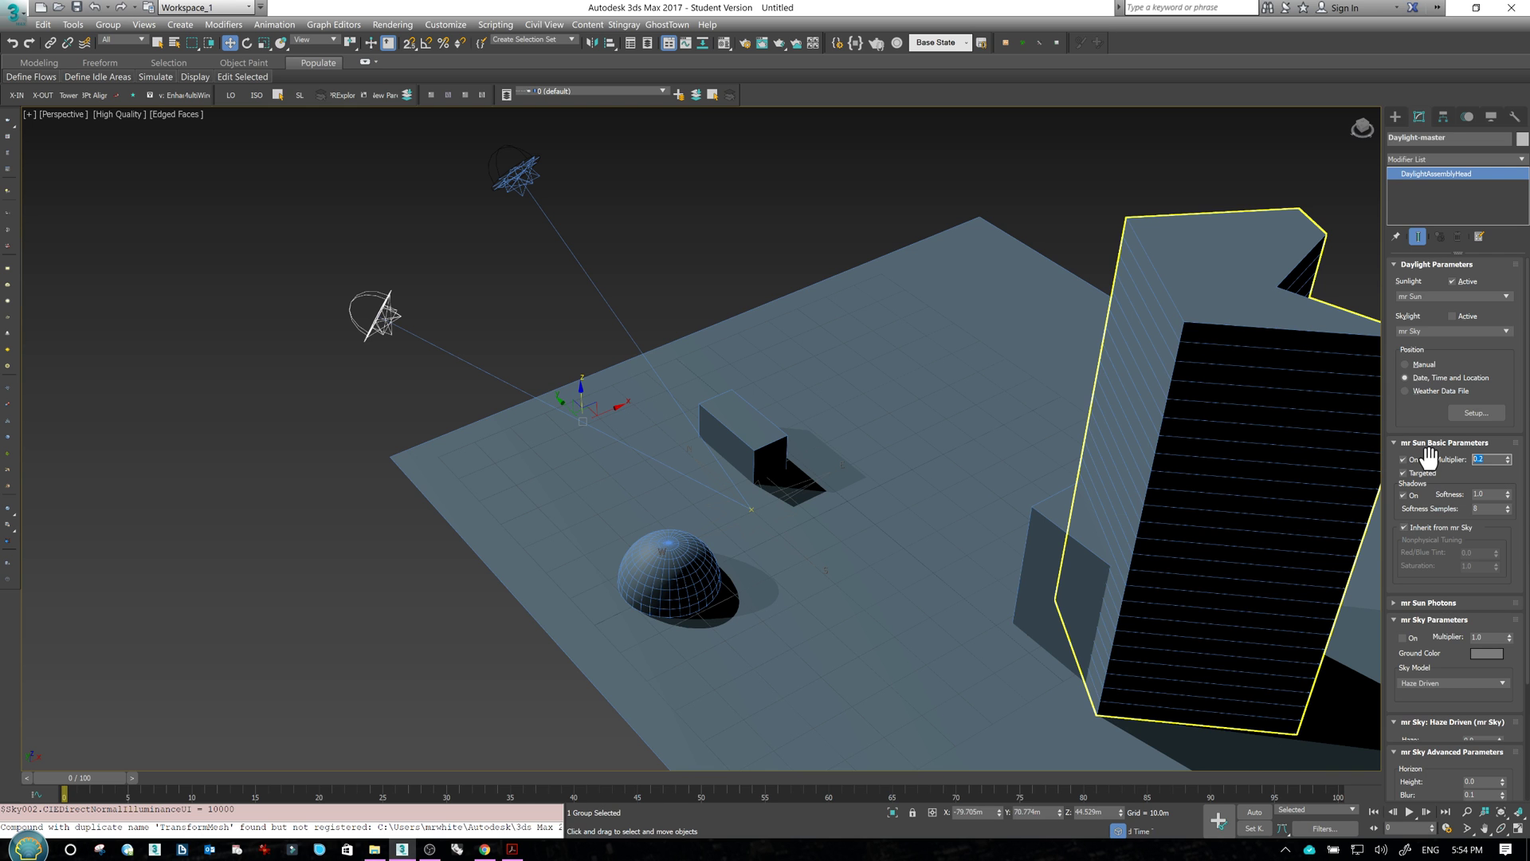
type("0.5")
key("Return")
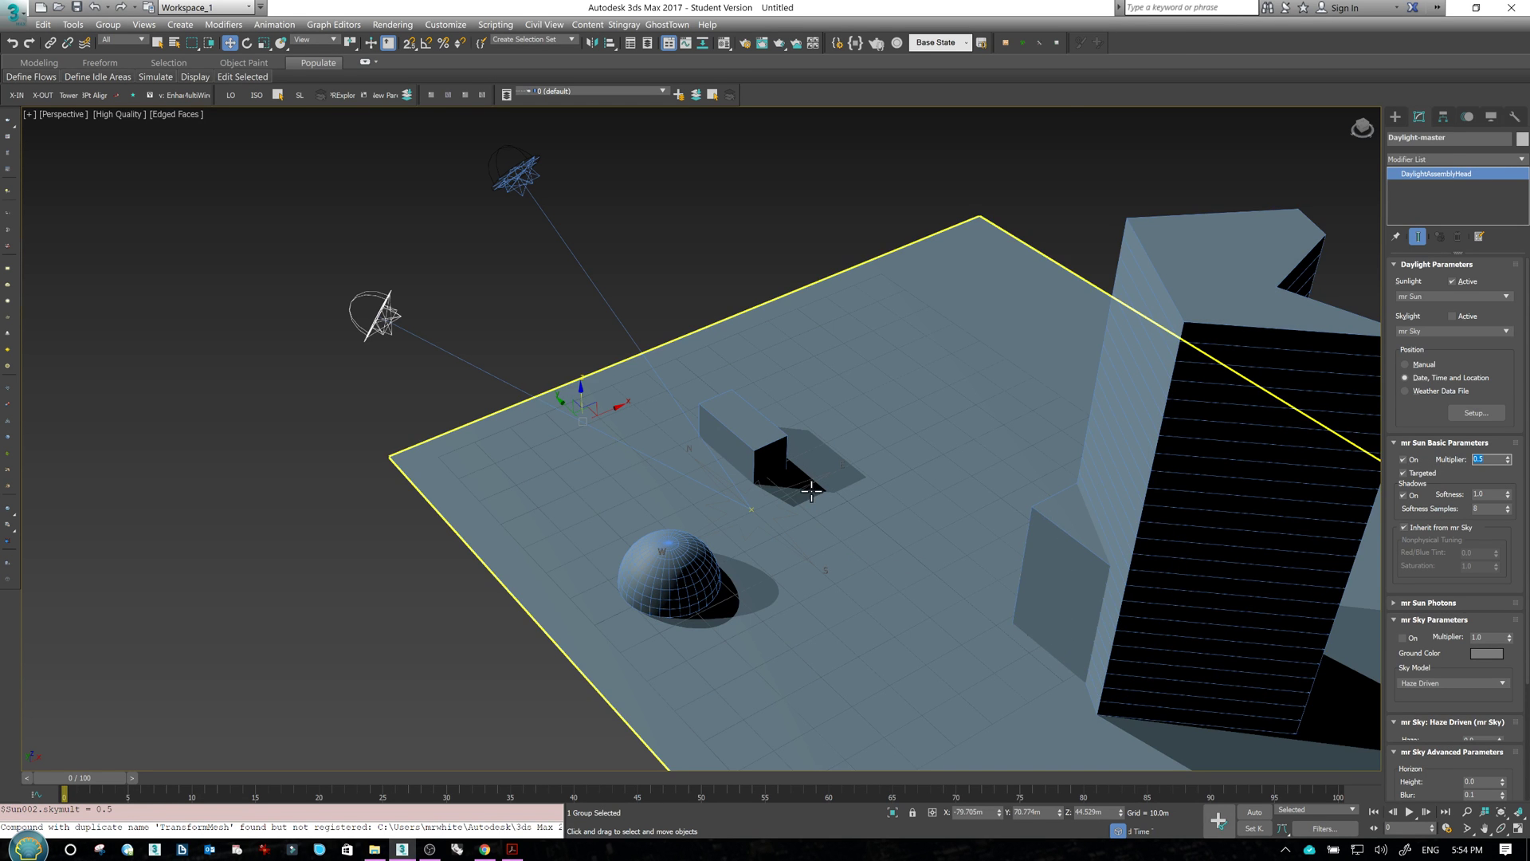
scroll(734, 518, "up", 6)
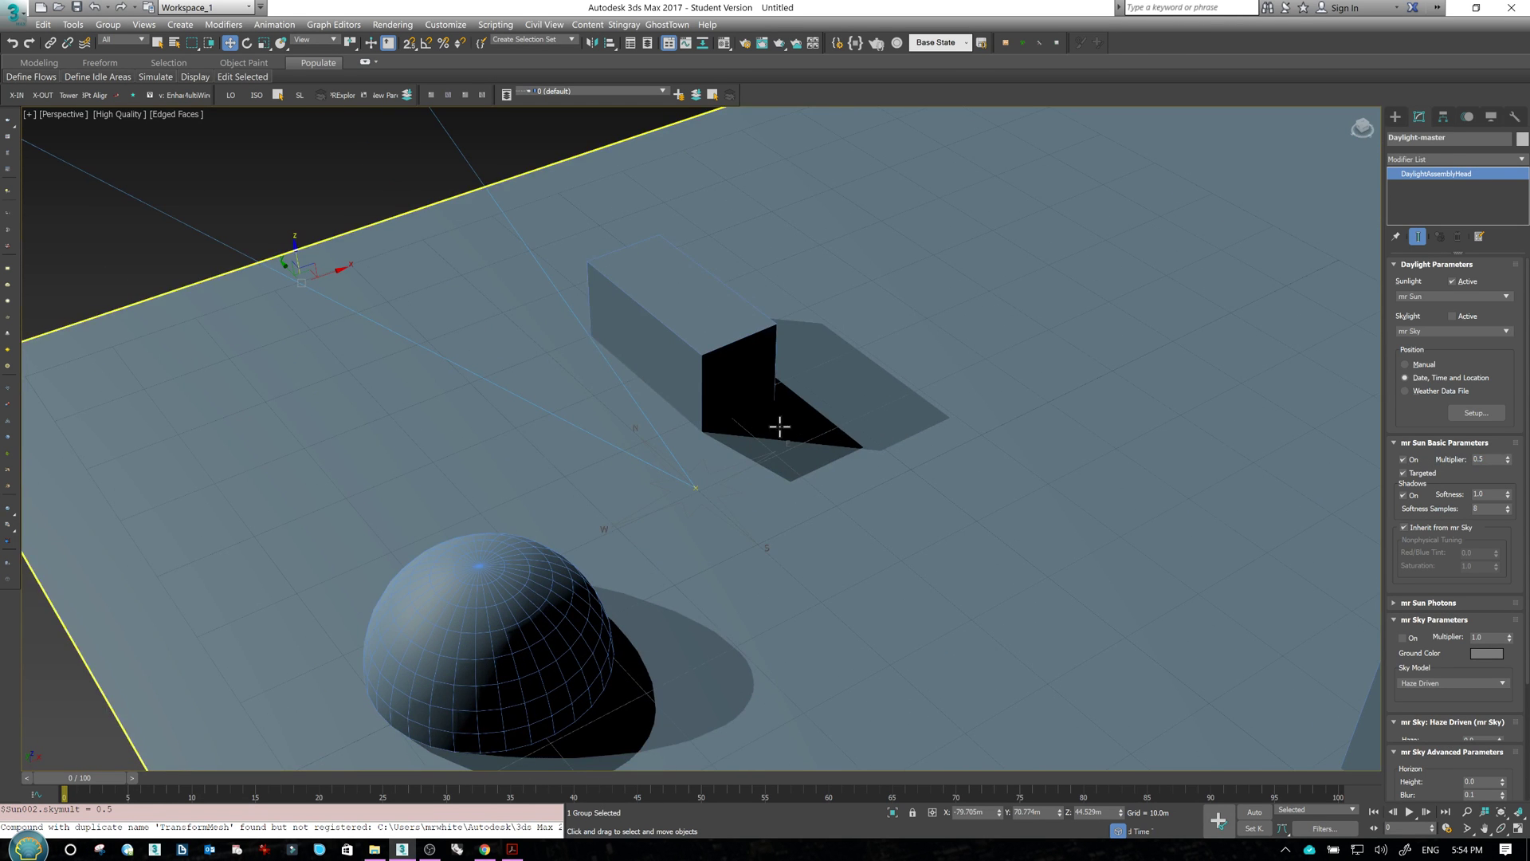
scroll(761, 487, "down", 8)
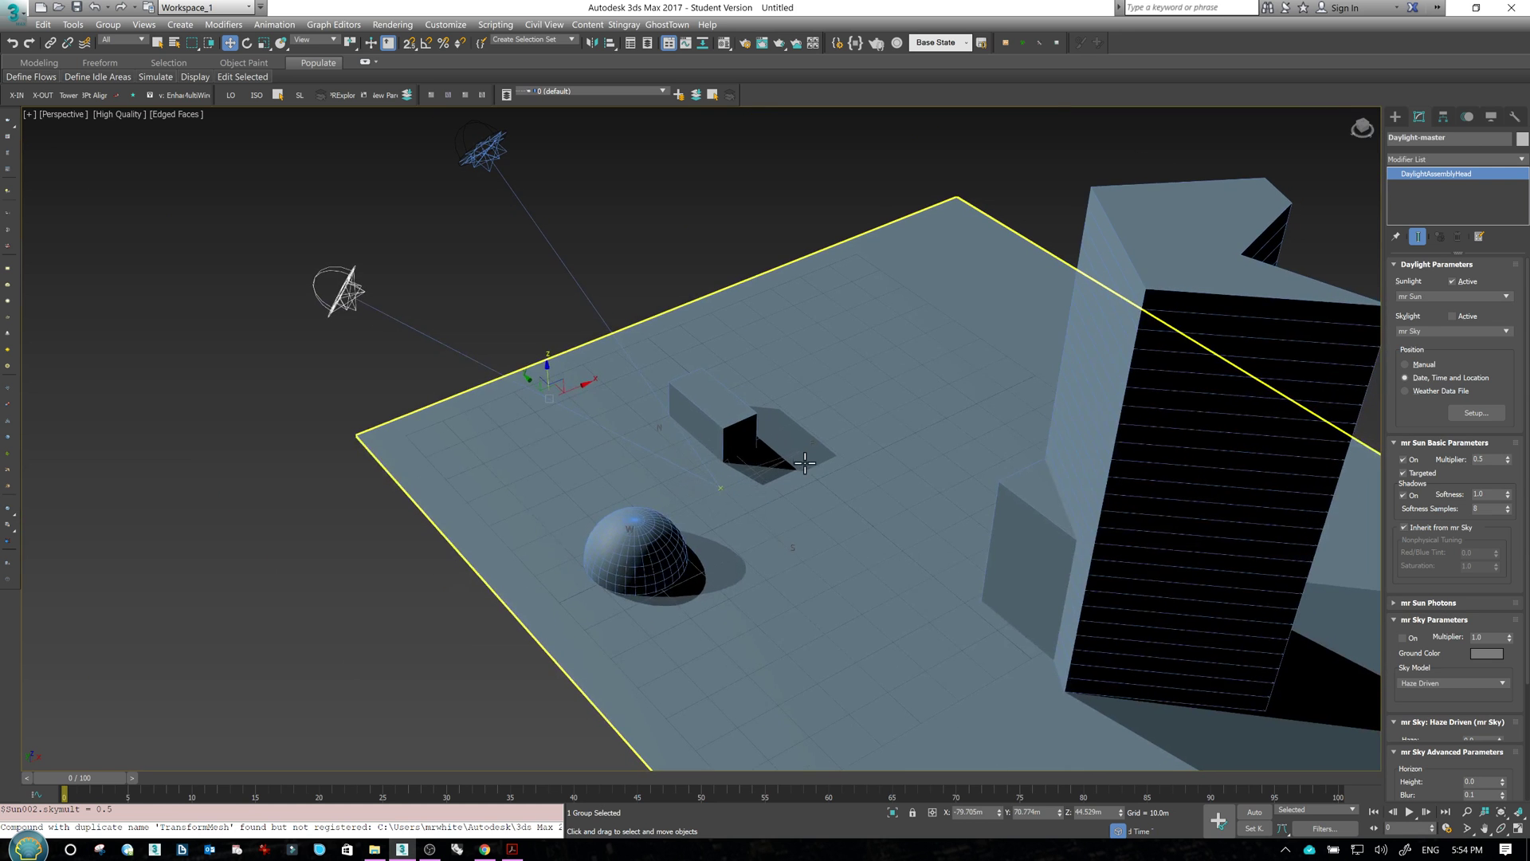
scroll(693, 485, "down", 3)
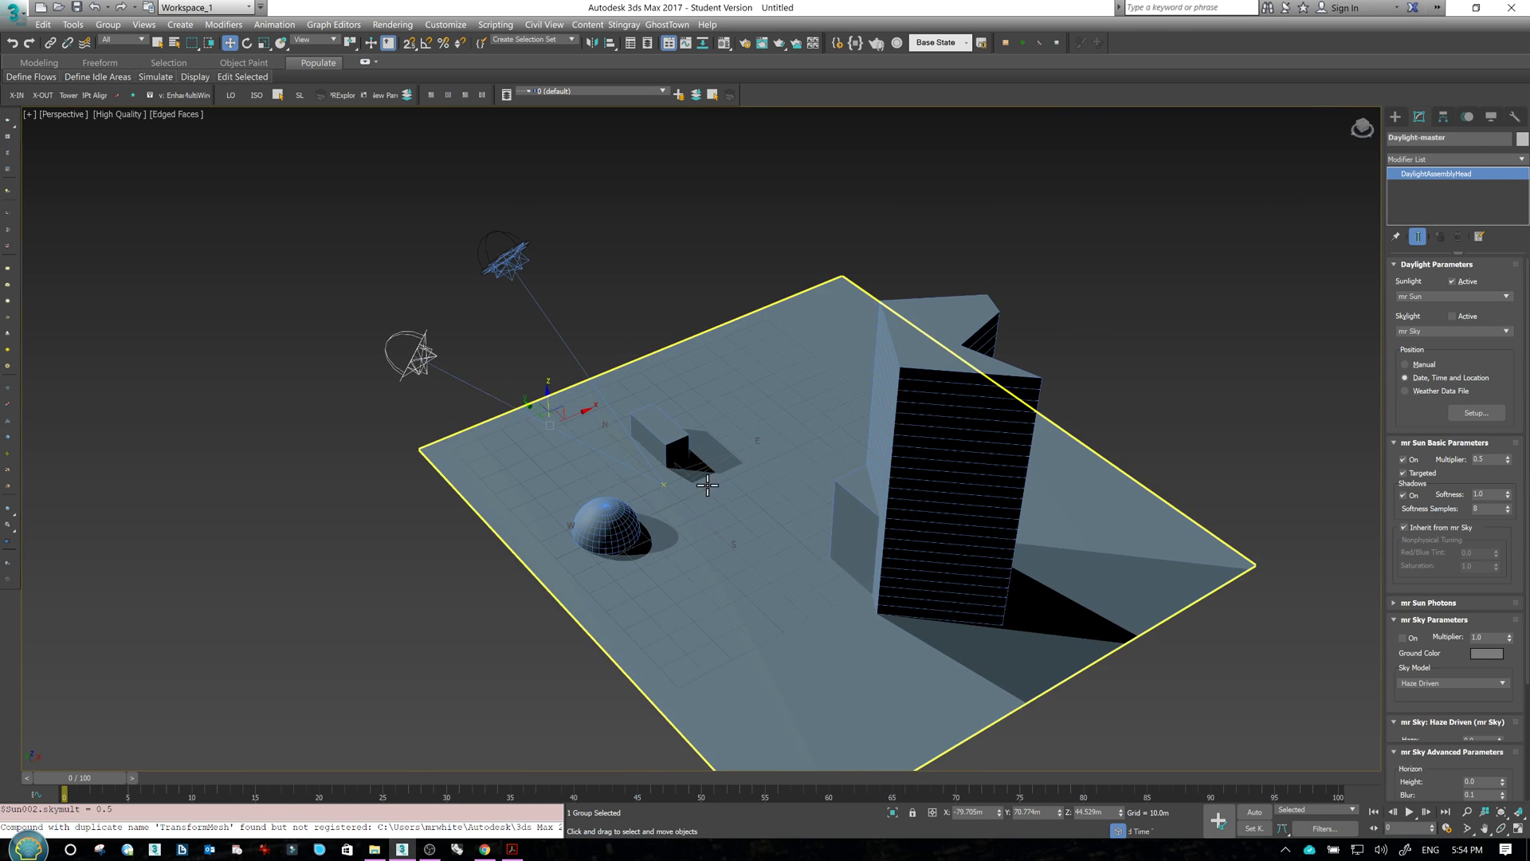